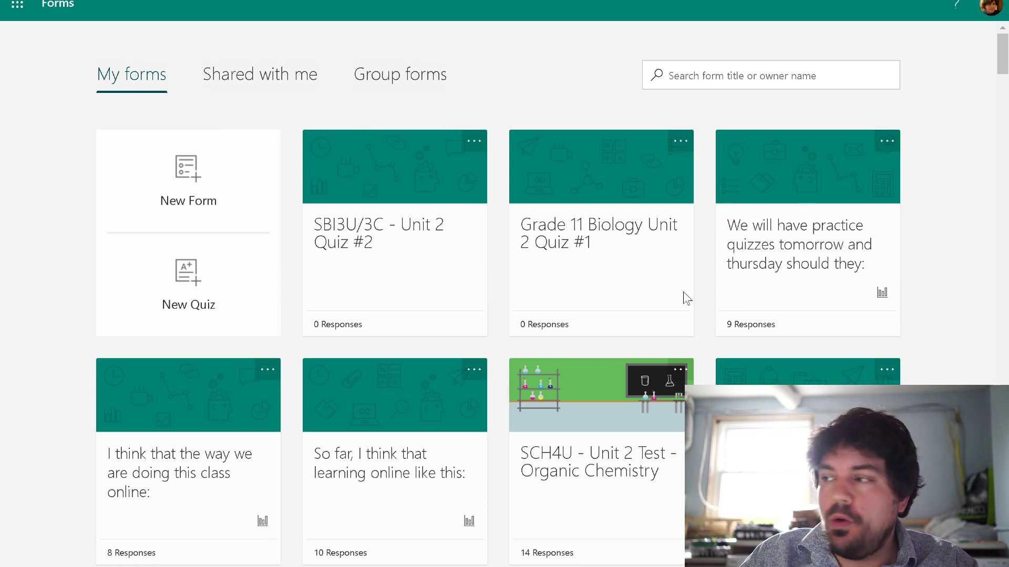
Create a new quiz, return to the forms list, and reopen the untitled quiz from there
left_click(272, 306)
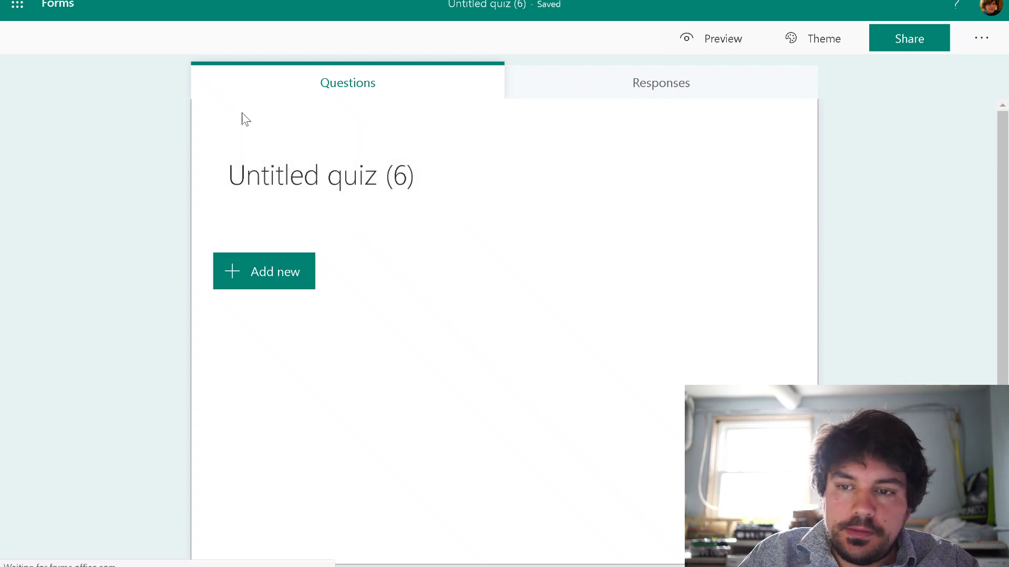
left_click(58, 3)
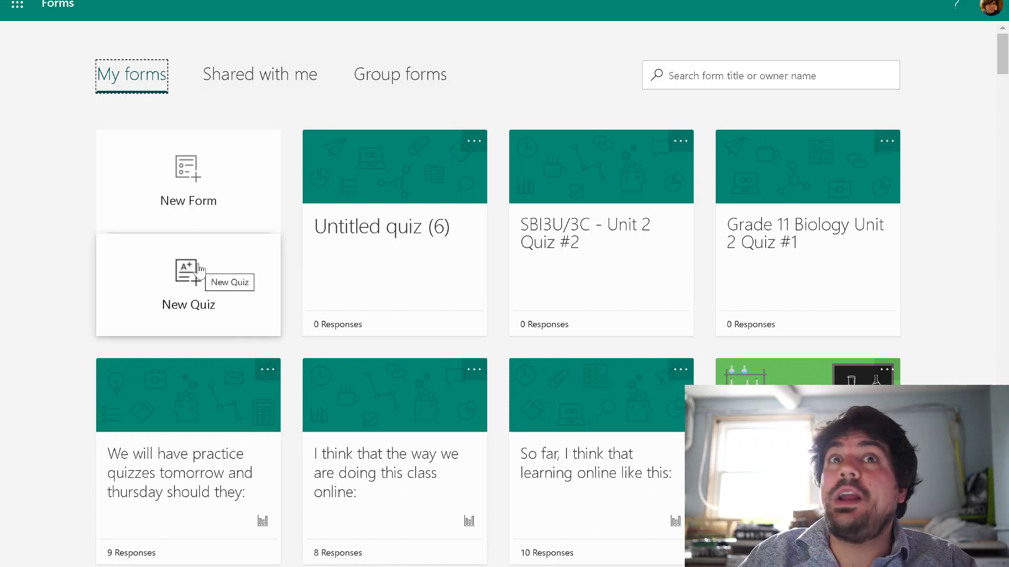
left_click(401, 236)
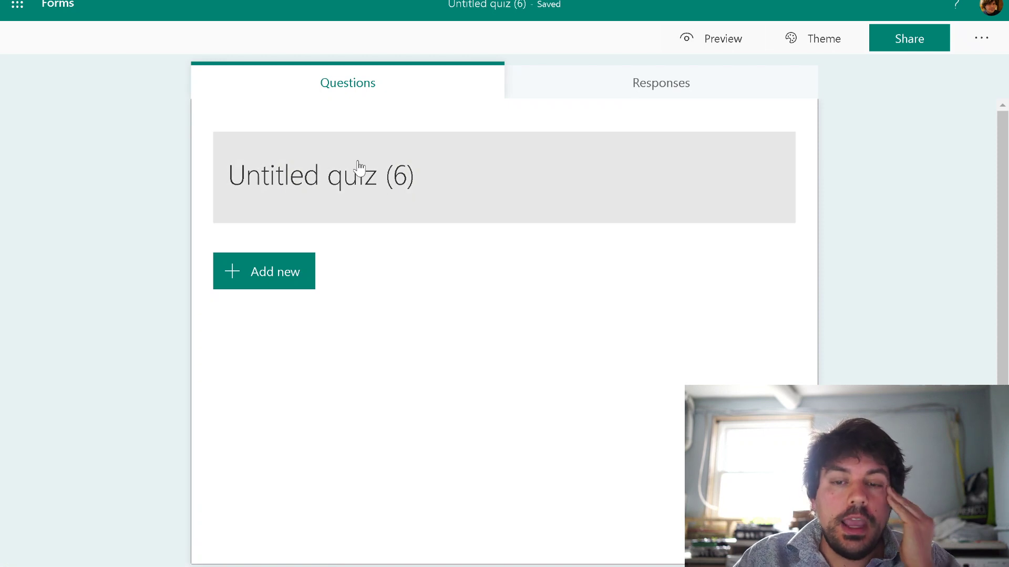
Title the quiz "Math Practice Quiz" and leave its description empty
left_click(444, 171)
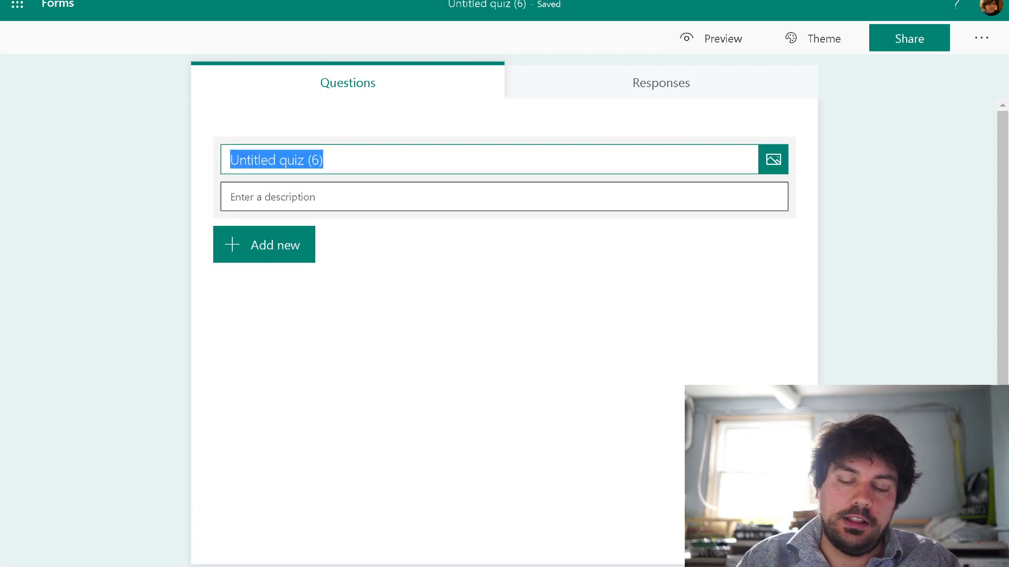
type("Math Pra")
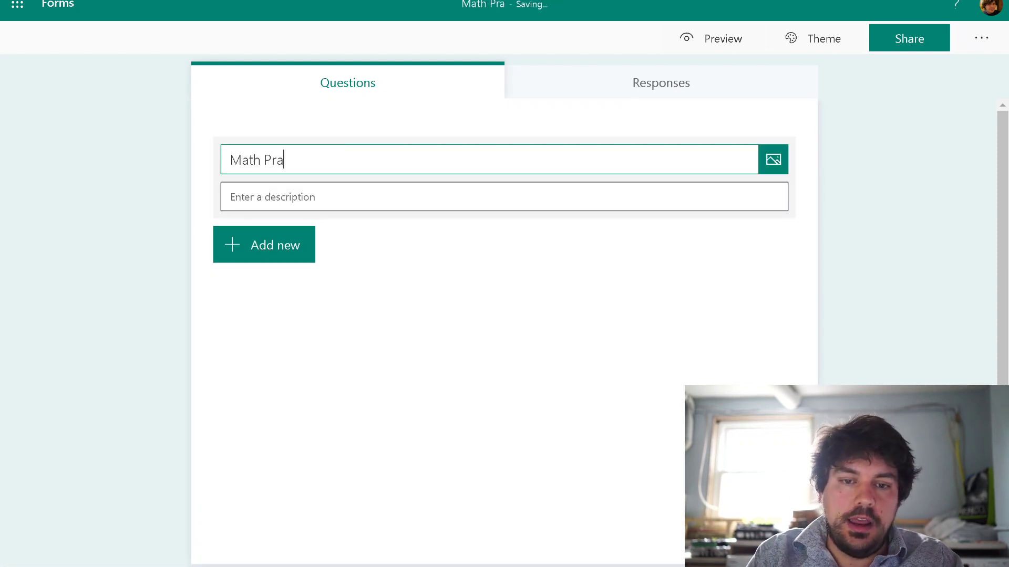
type("ctice Quizz")
key("BackSpace")
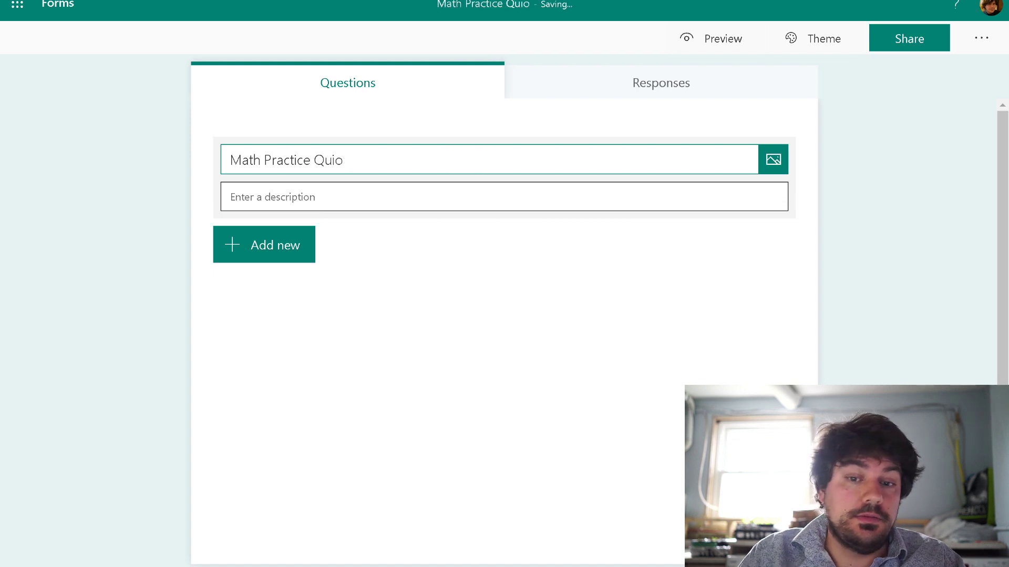
left_click(444, 197)
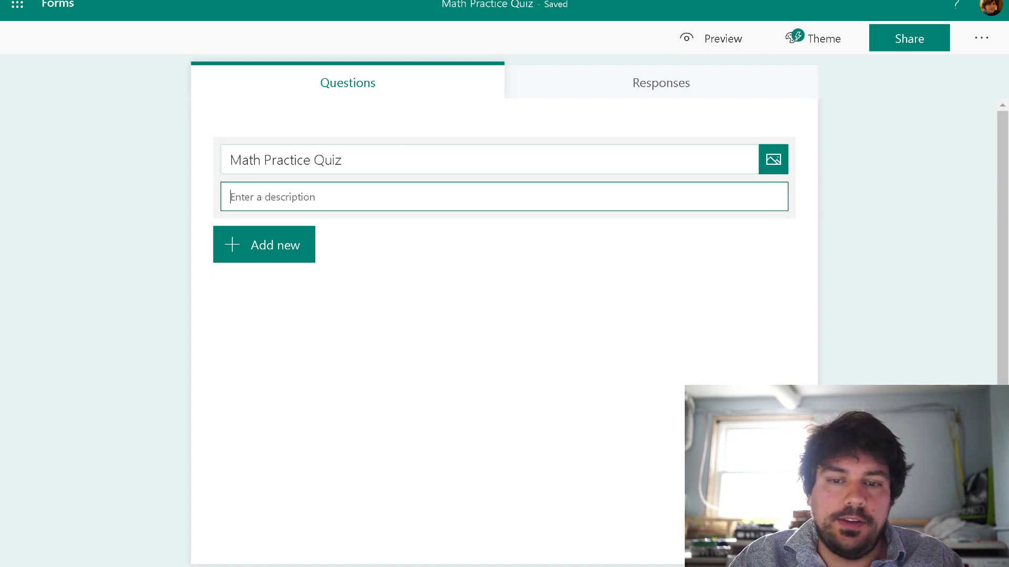
left_click(372, 258)
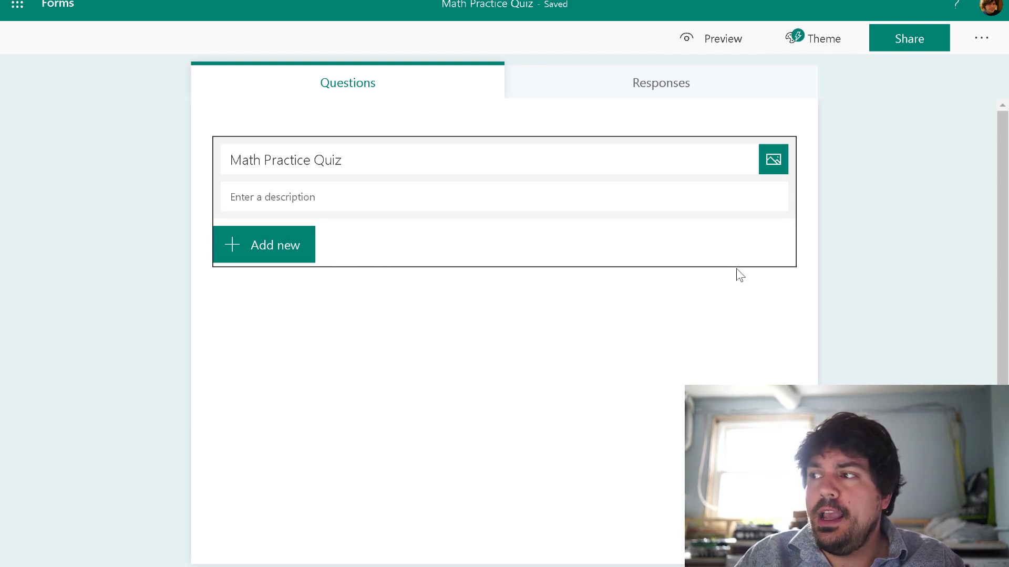
Add a choice question to the quiz and enable math so it accepts equations
left_click(283, 249)
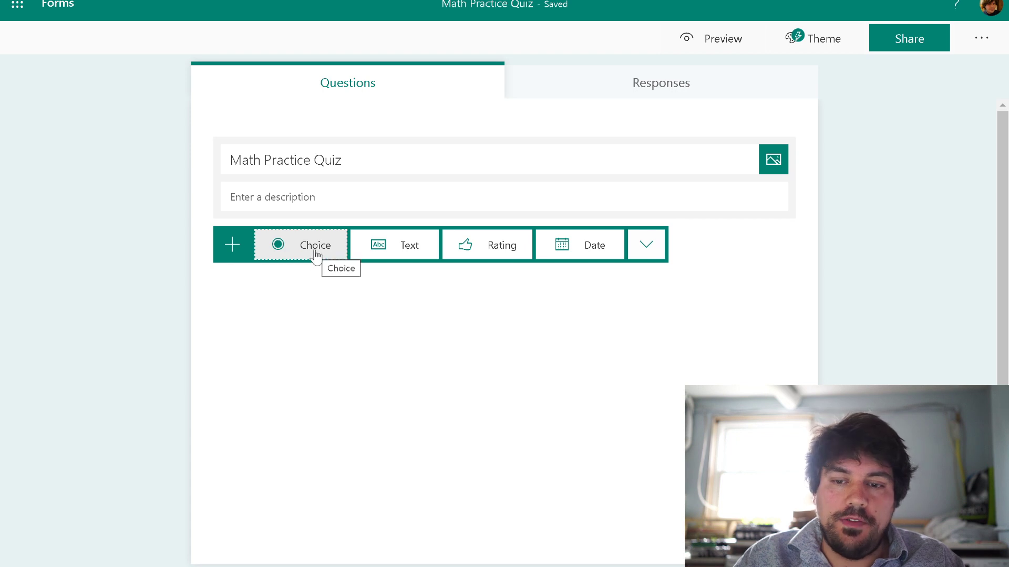
left_click(316, 250)
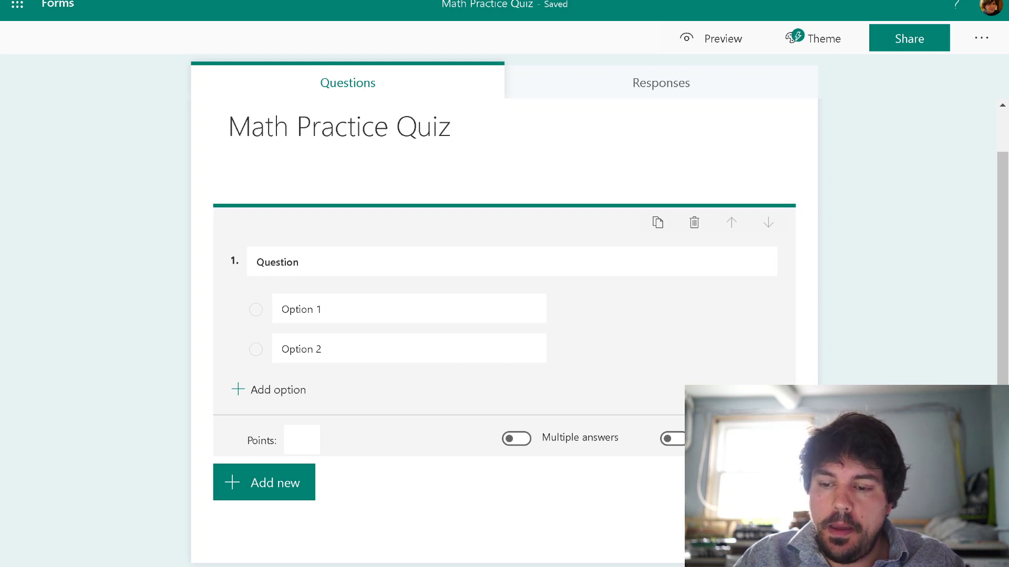
left_click(755, 518)
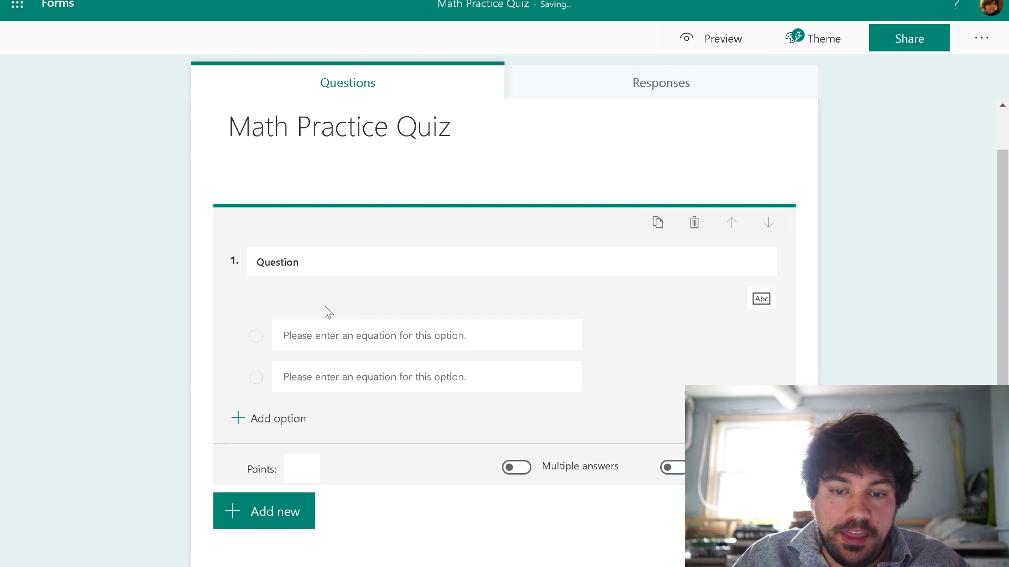
left_click(335, 304)
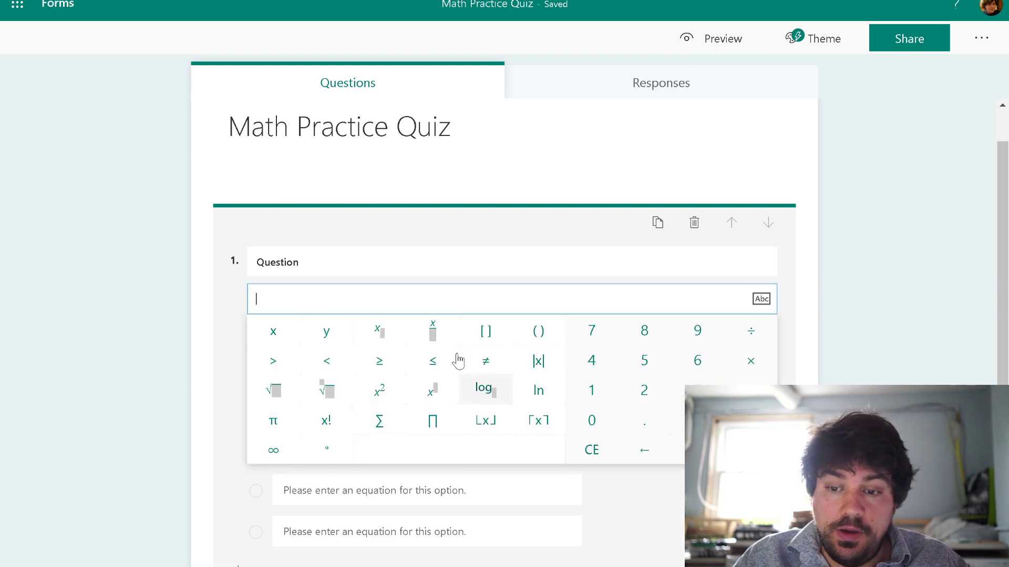
Set the text of question 1 to "Solve the following equation for 'x'."
left_click(308, 251)
type("S")
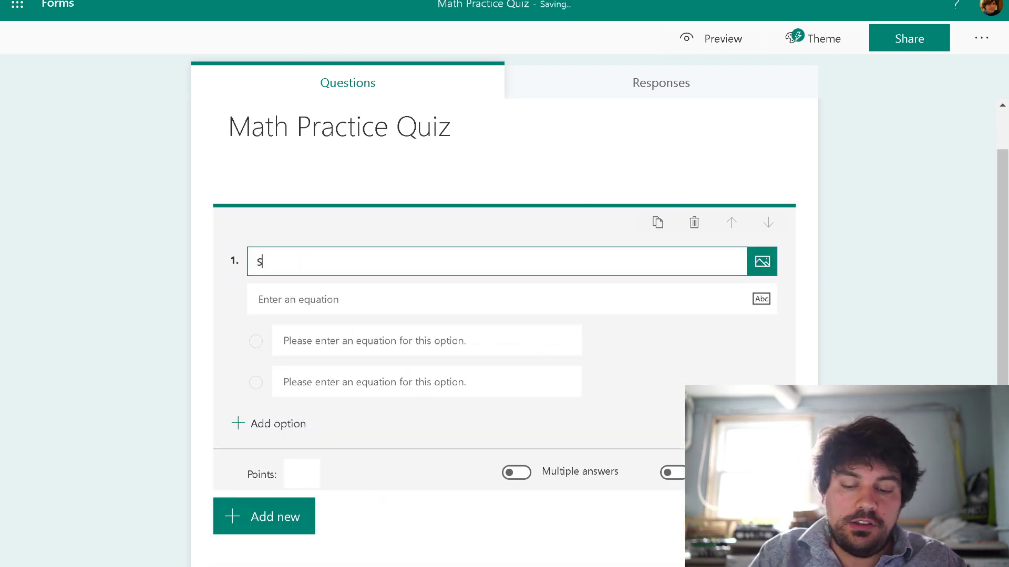
type("olve the follw")
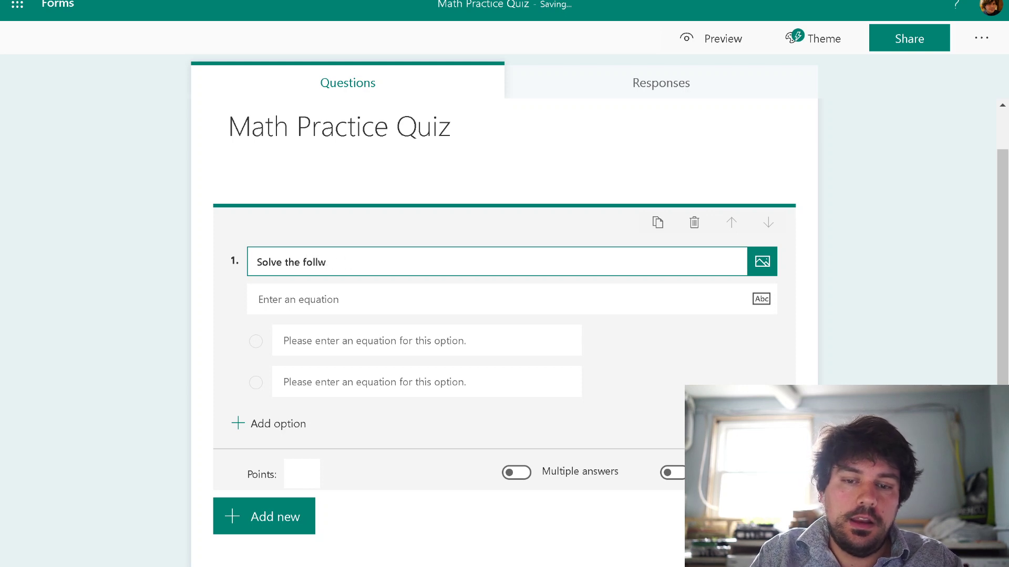
type("oing equatio")
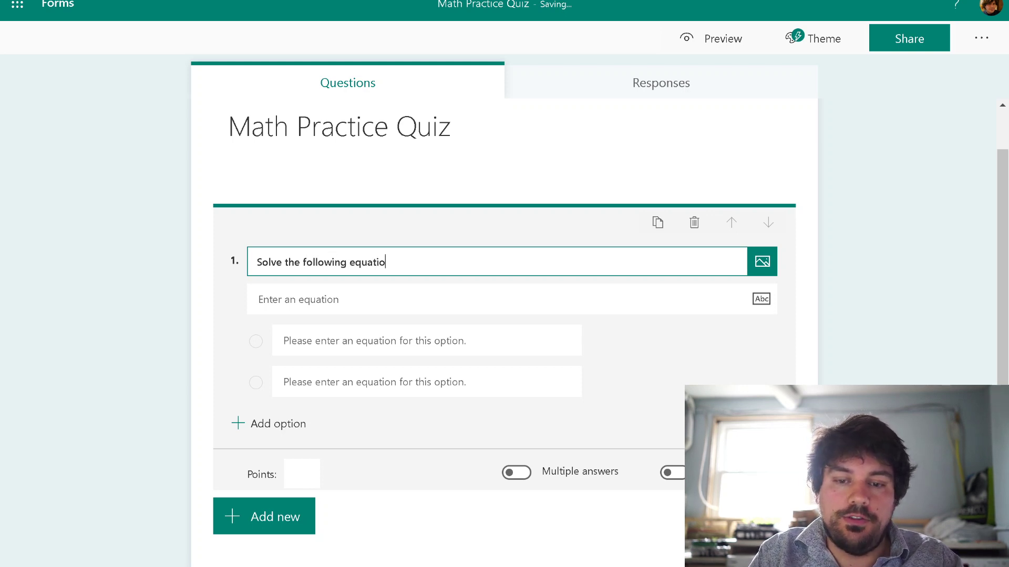
type("n for 'x'.")
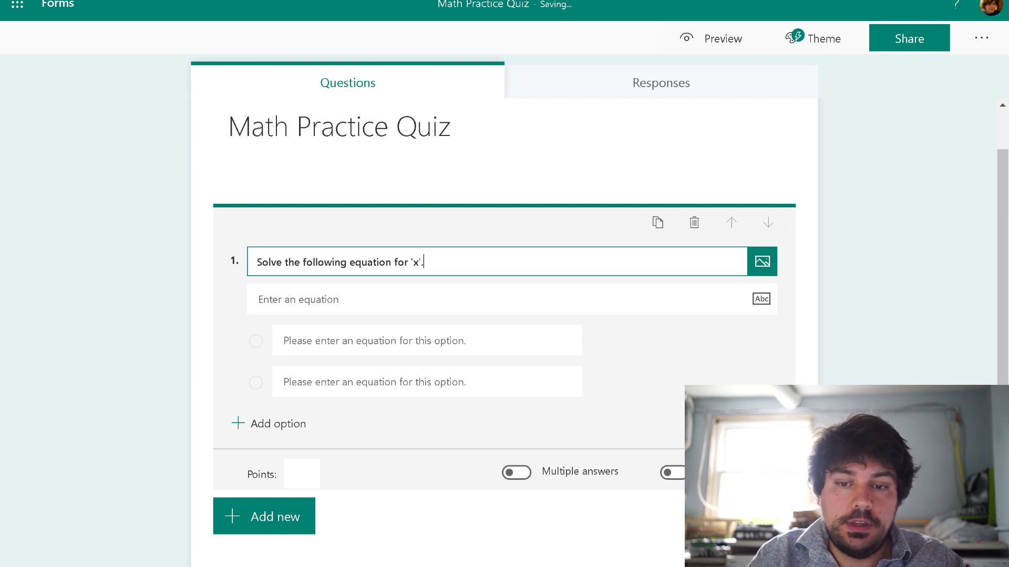
Enter the equation 3x + 5 = 17 for question 1 and add all the suggested results as answer options
left_click(318, 300)
type("3x + 5 = 17")
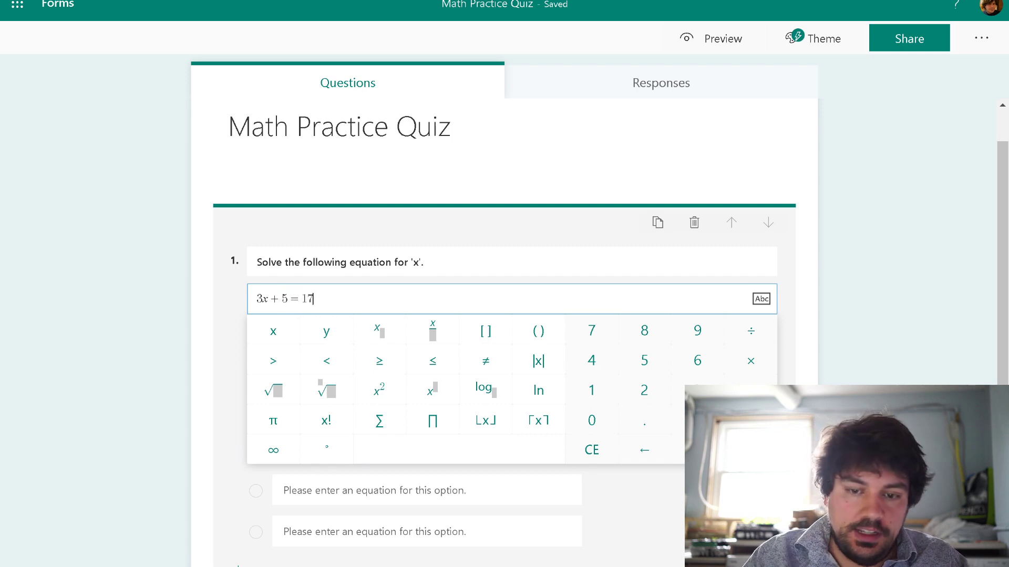
left_click(238, 301)
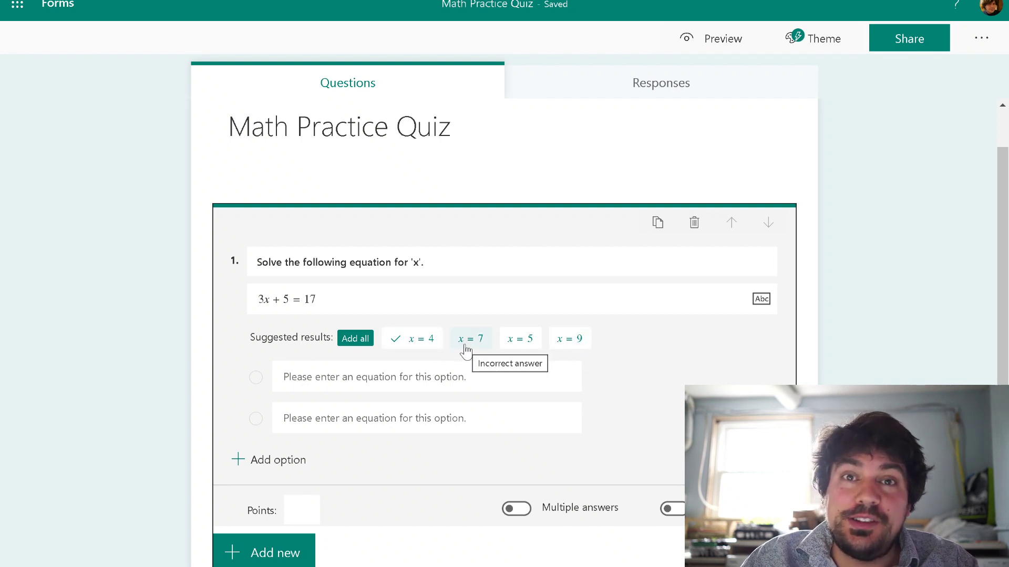
left_click(355, 339)
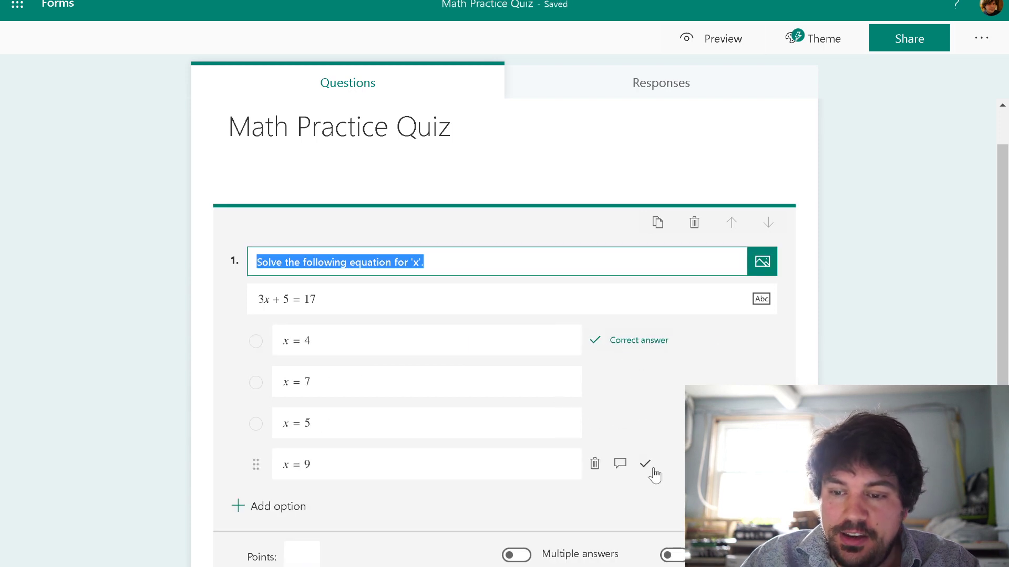
left_click(231, 318)
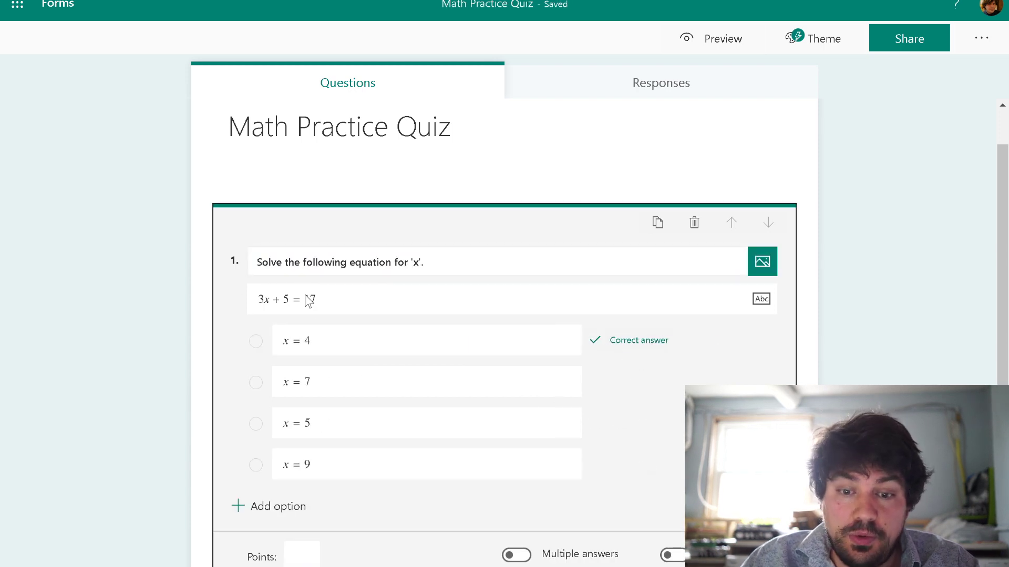
Preview the quiz as respondents see it, and return to editing
left_click(723, 40)
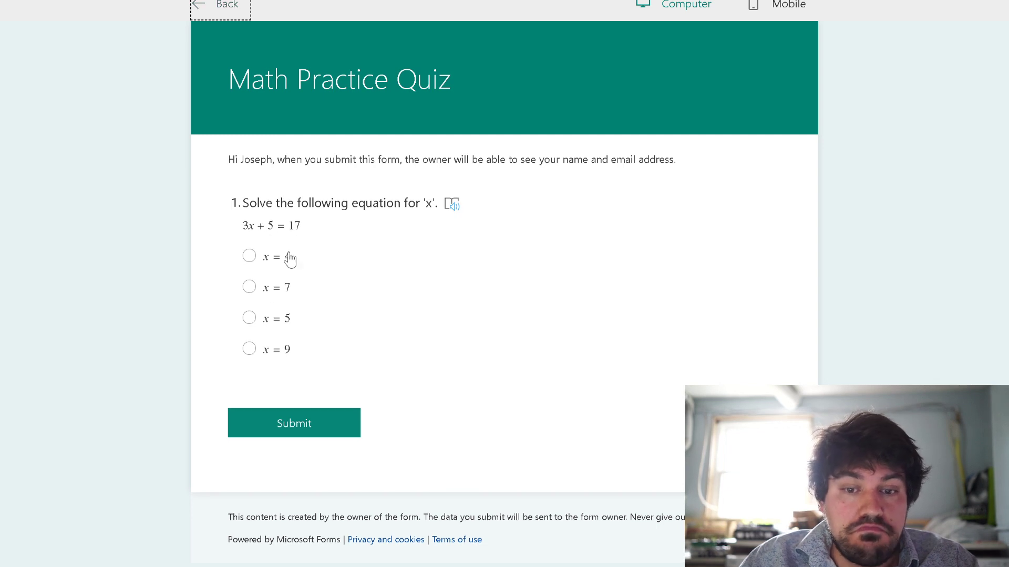
left_click(236, 5)
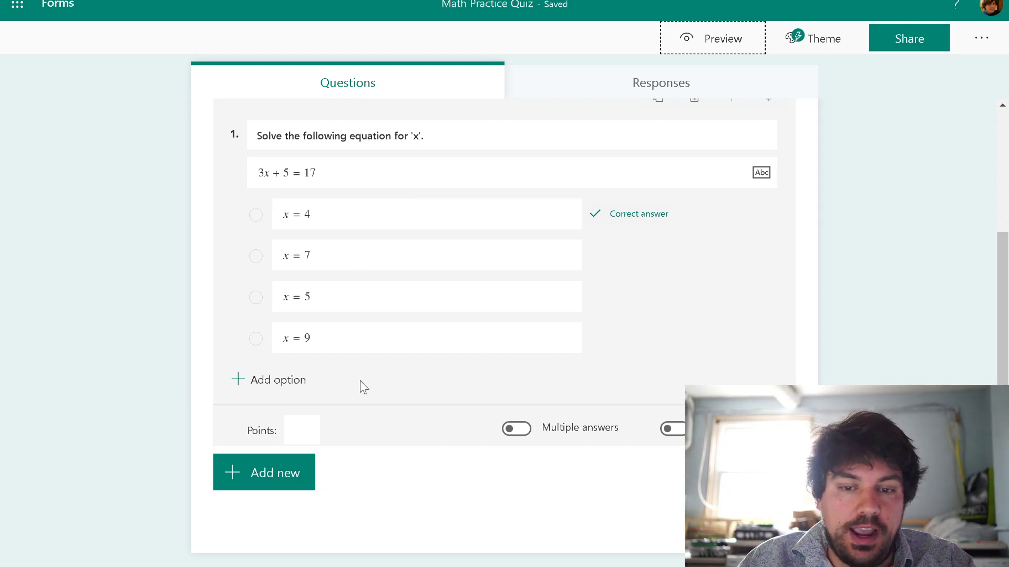
Add a text question as question 2 and enable math so it accepts an equation
left_click(295, 472)
scroll(395, 455, "down", 4)
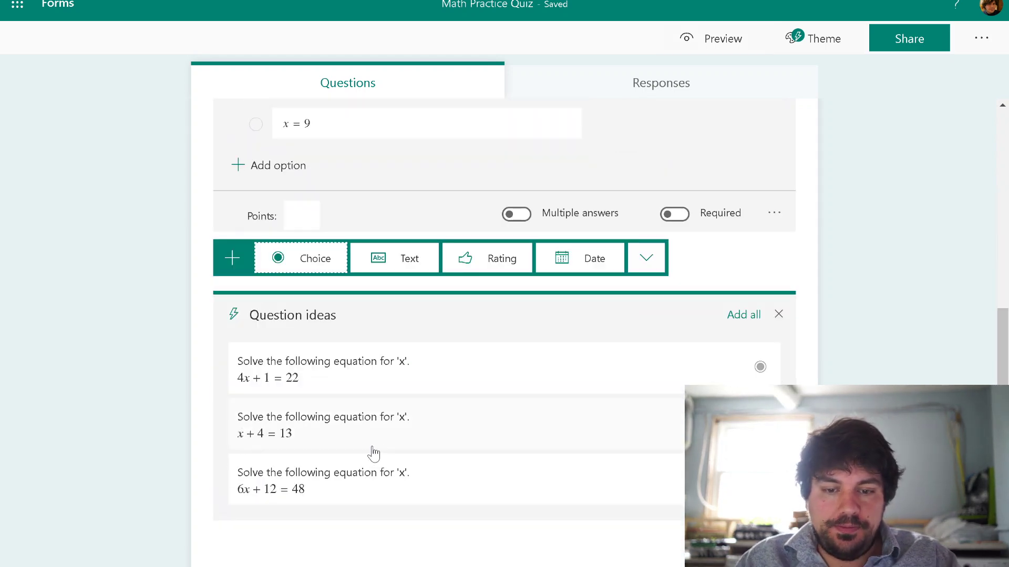
scroll(344, 407, "down", 1)
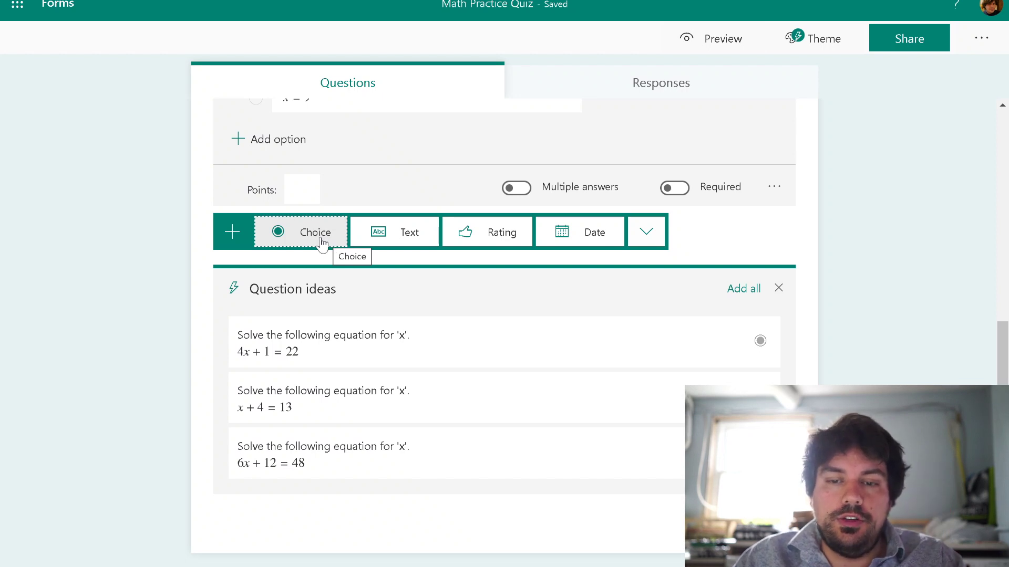
left_click(394, 232)
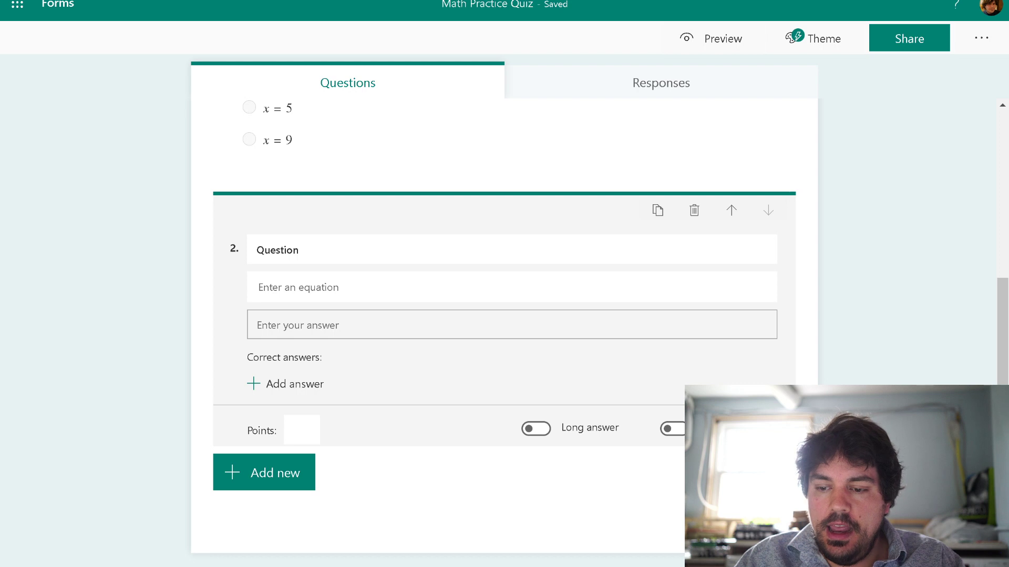
left_click(760, 366)
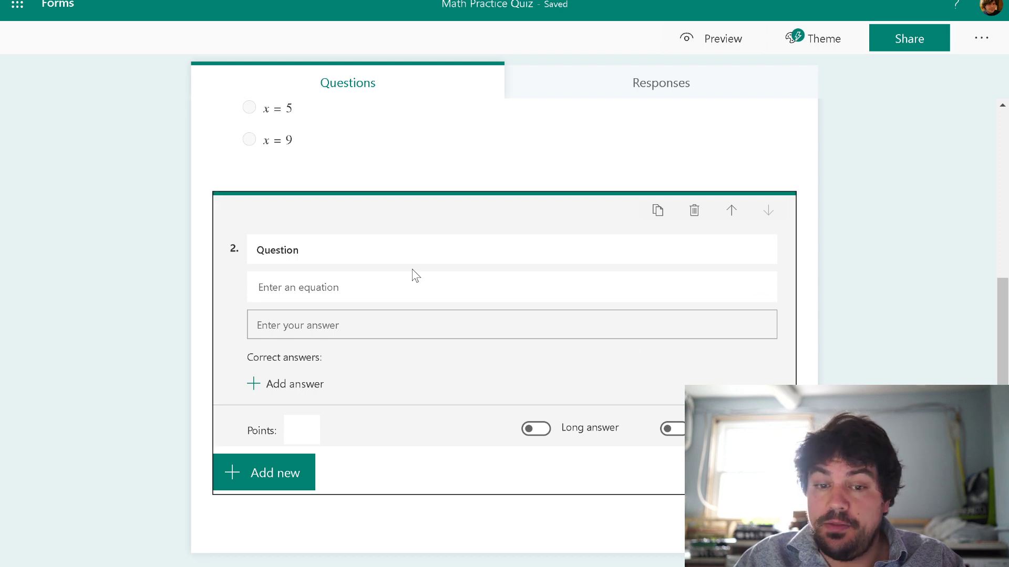
Set the text of question 2 to "Which value of 'x' satisfies the following equation?"
left_click(546, 250)
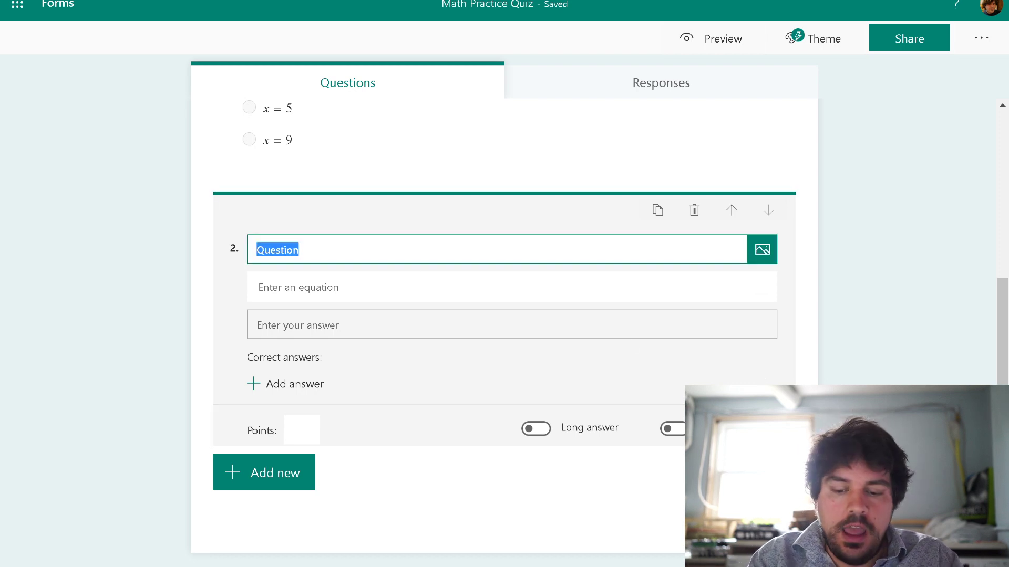
type("Which value of 'x")
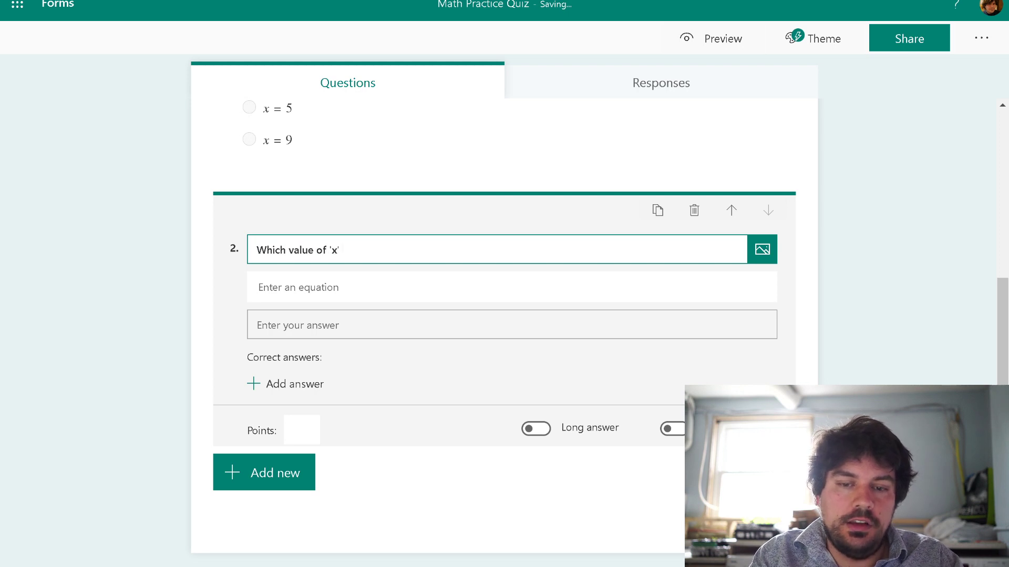
type("' satisfies the following equation?")
Enter the equation 2x + 9 = 21 for question 2
left_click(299, 287)
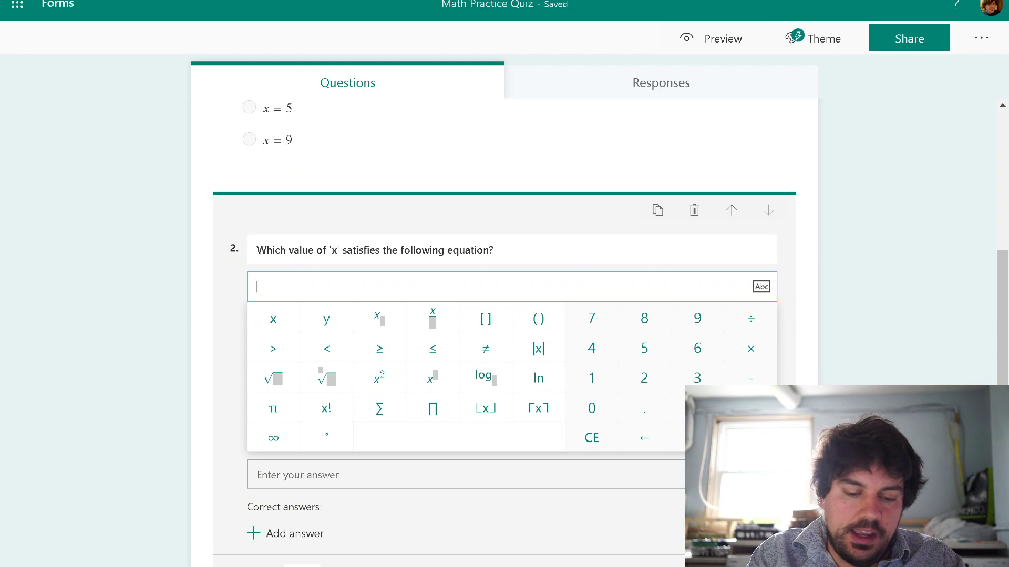
type("2x ")
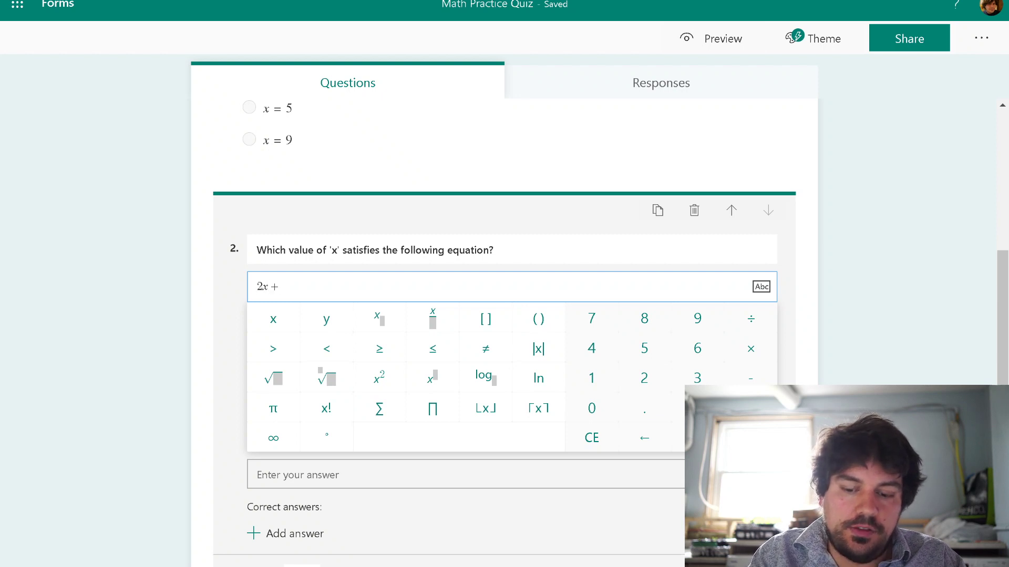
type("+ 9 =")
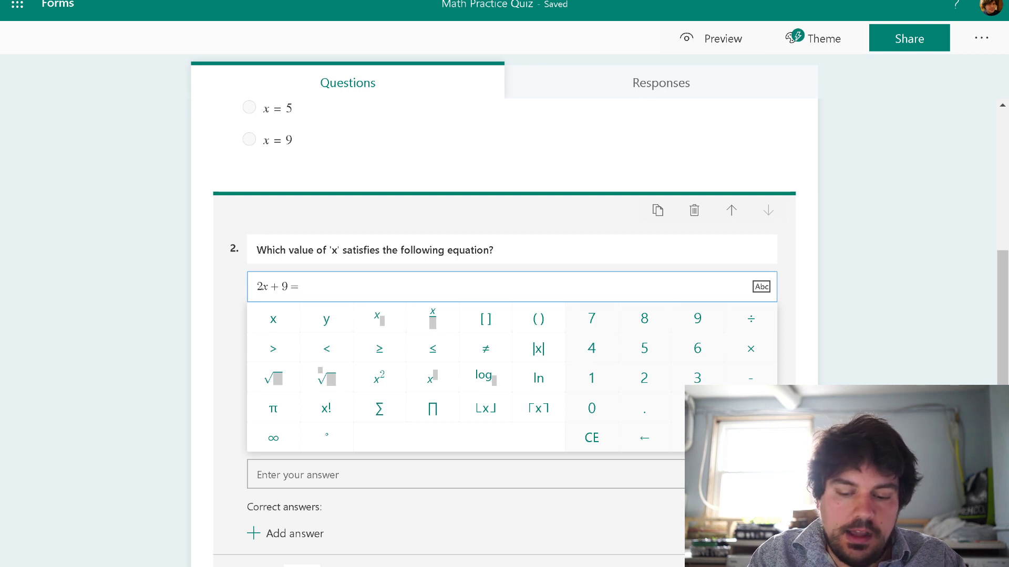
type("21")
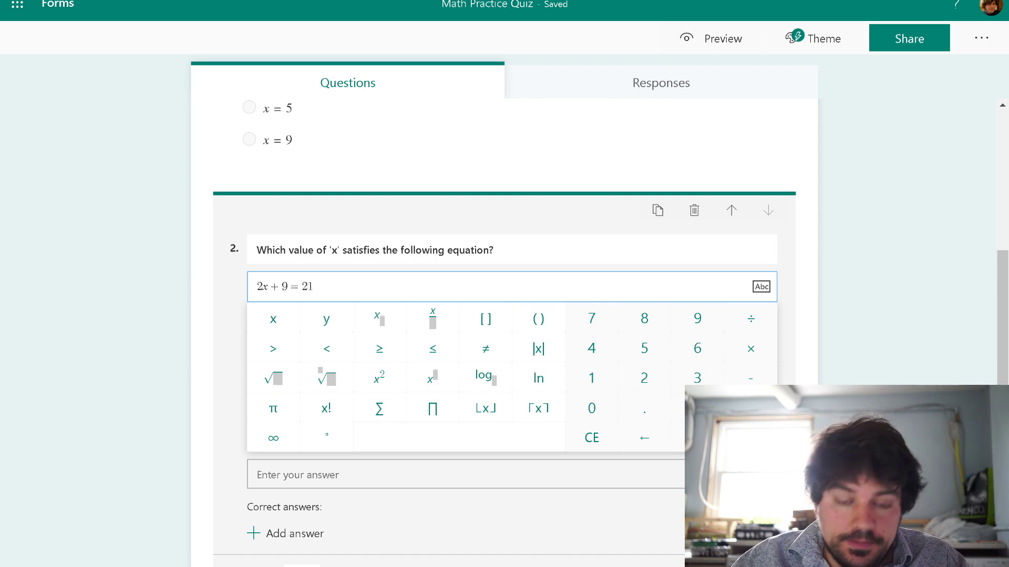
left_click(228, 306)
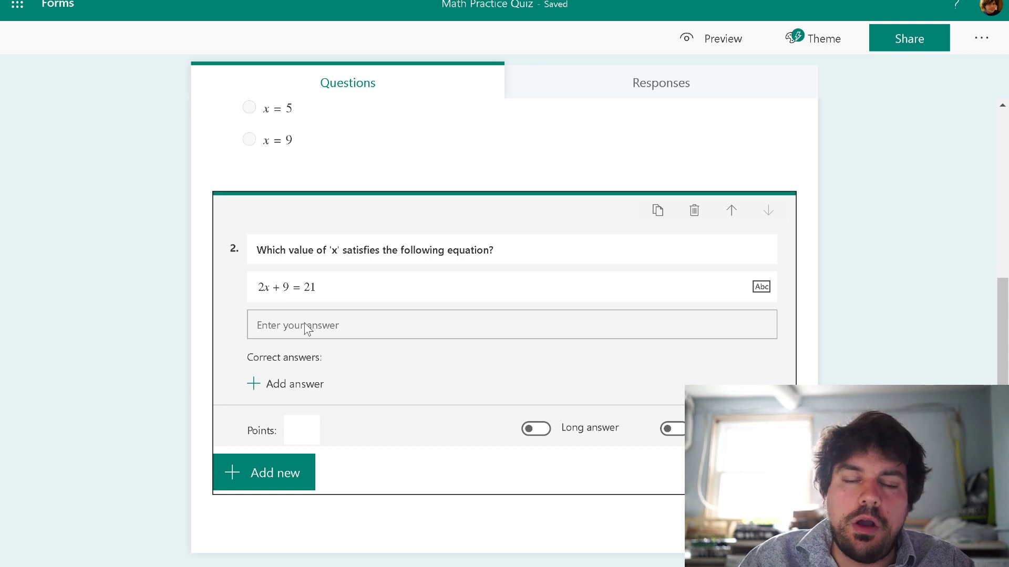
Try adding x = 6 and 6 as correct answers for question 2, and remove both answers
left_click(288, 390)
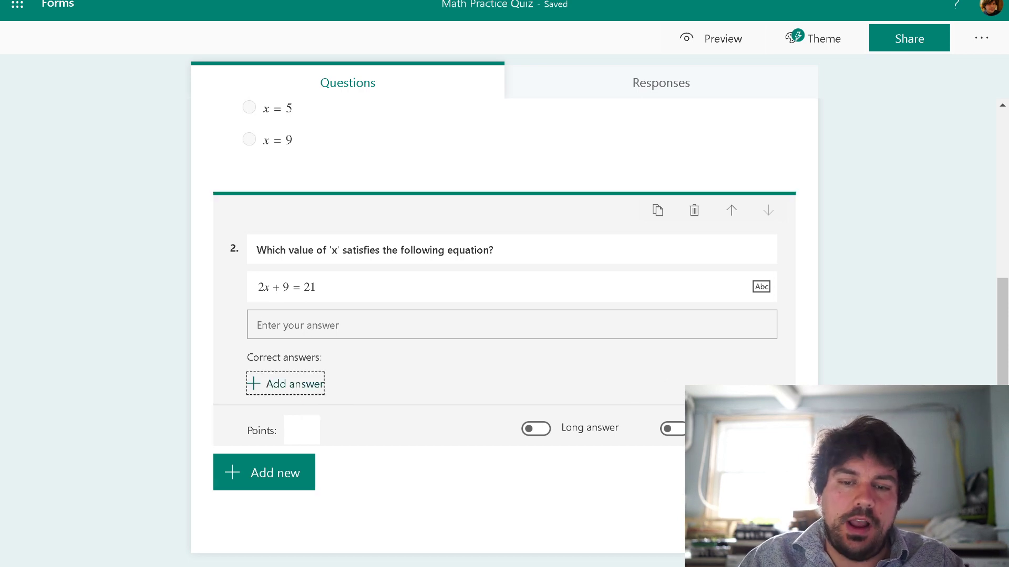
type("x = 9")
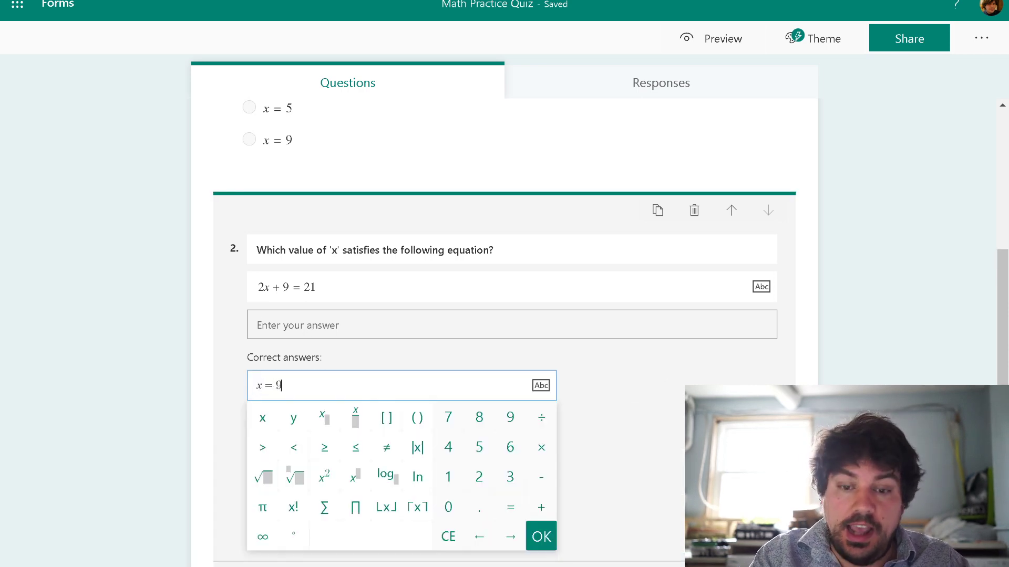
key("BackSpace")
type("6")
key("Return")
left_click(349, 386)
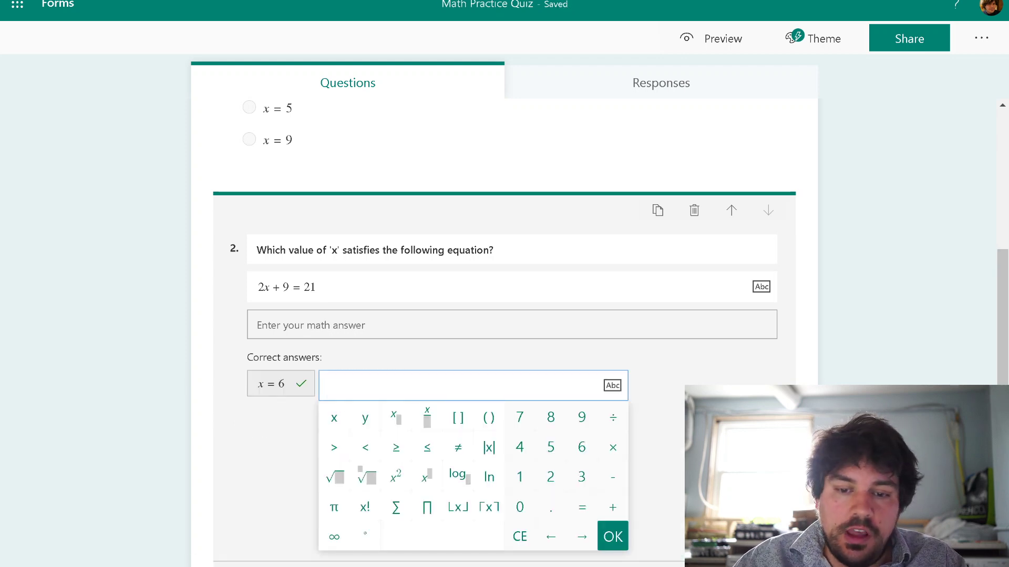
type("7")
key("BackSpace")
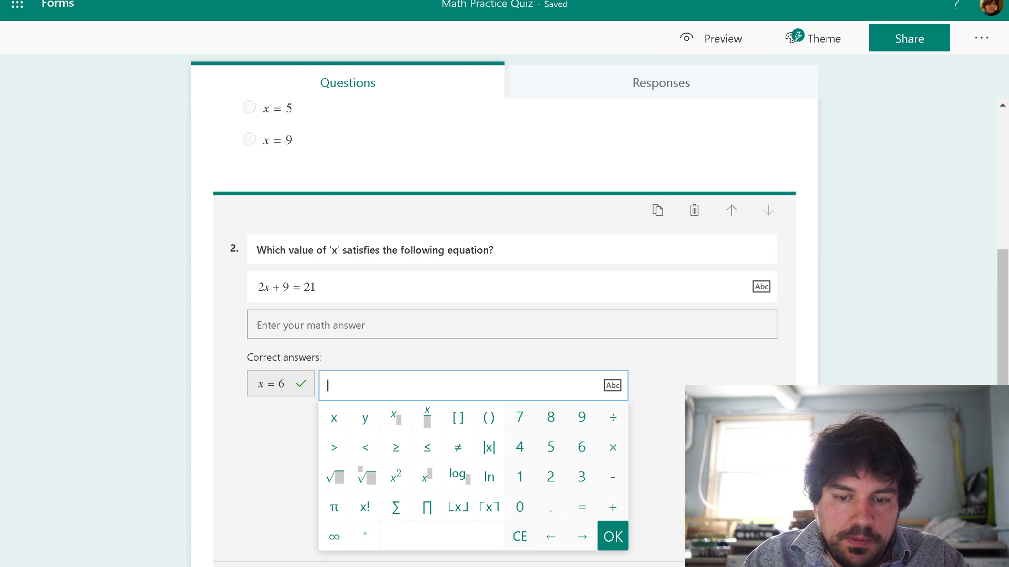
type("6")
key("Return")
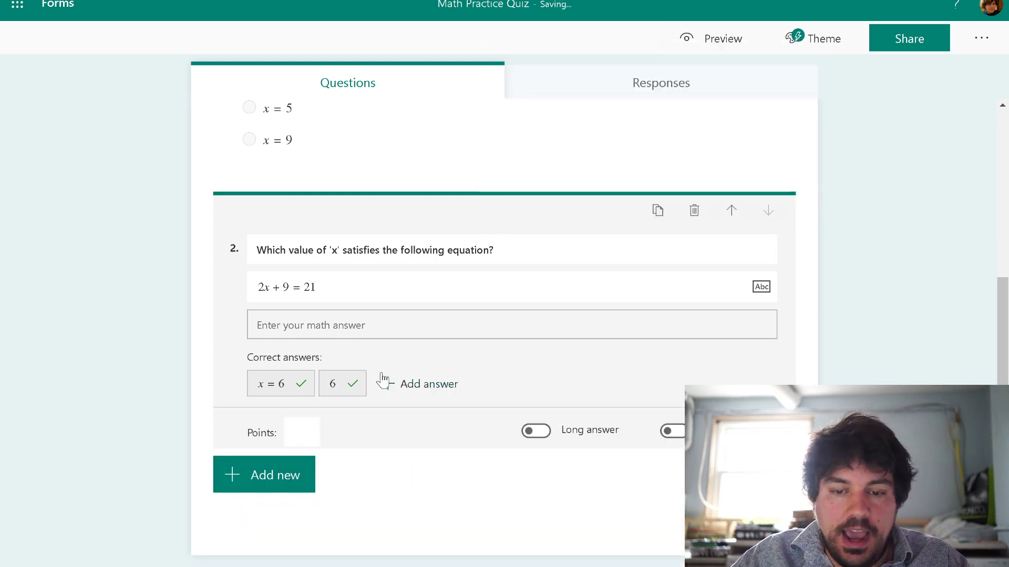
left_click(351, 383)
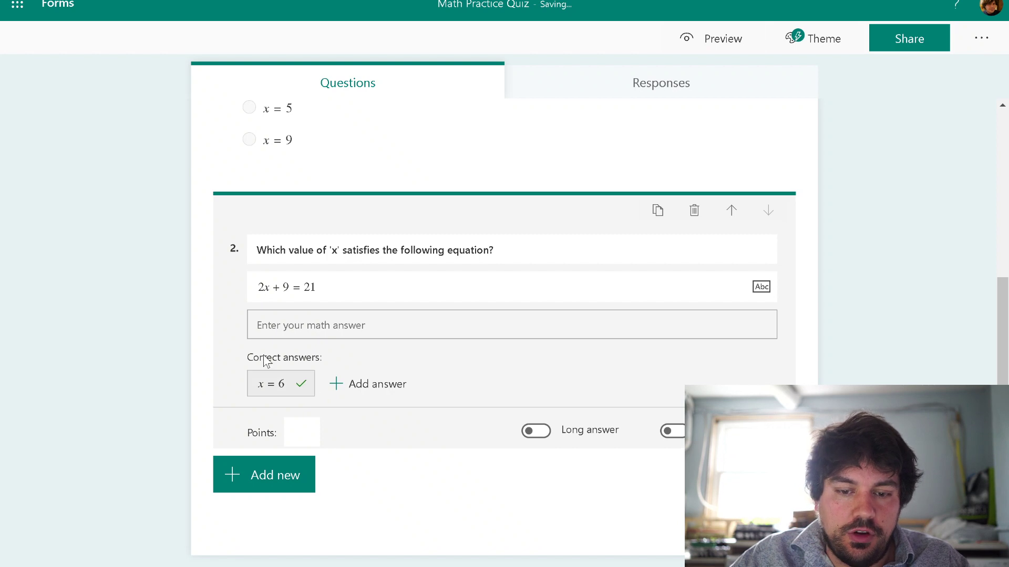
left_click(300, 382)
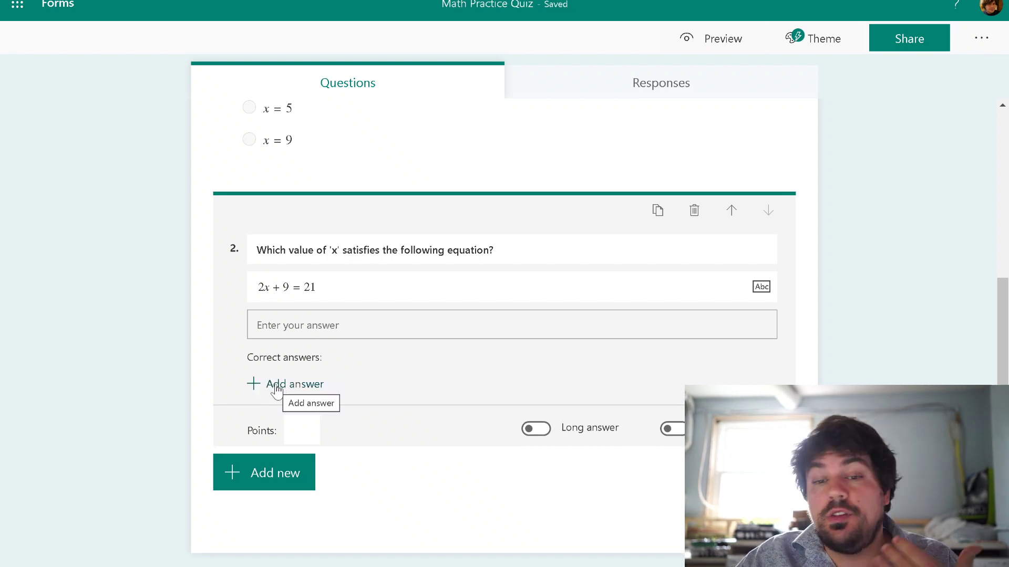
Add x = 6 and 6 as the correct answers for question 2
left_click(277, 388)
type("x=6")
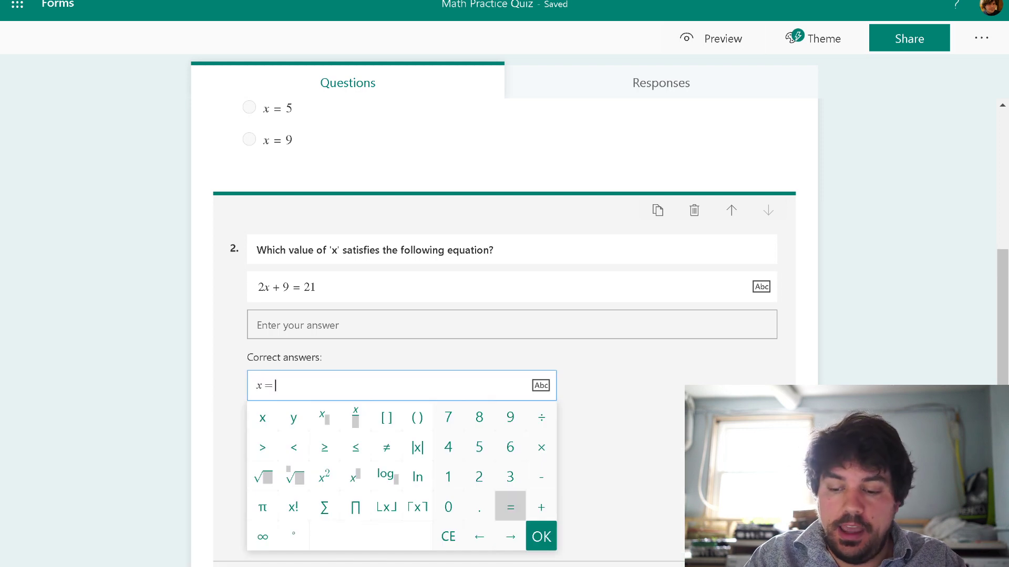
left_click(628, 354)
left_click(361, 388)
type("6")
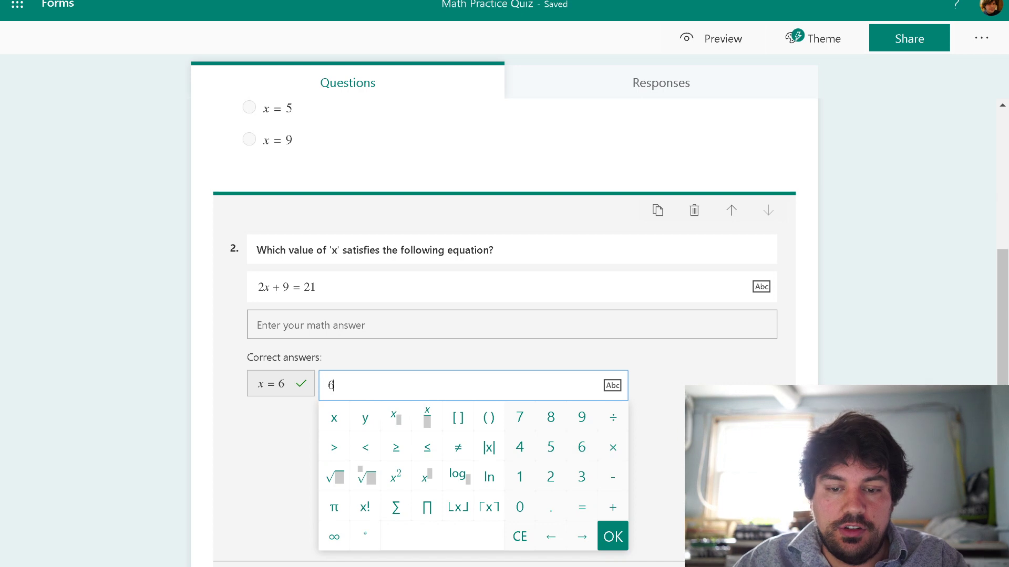
left_click(682, 382)
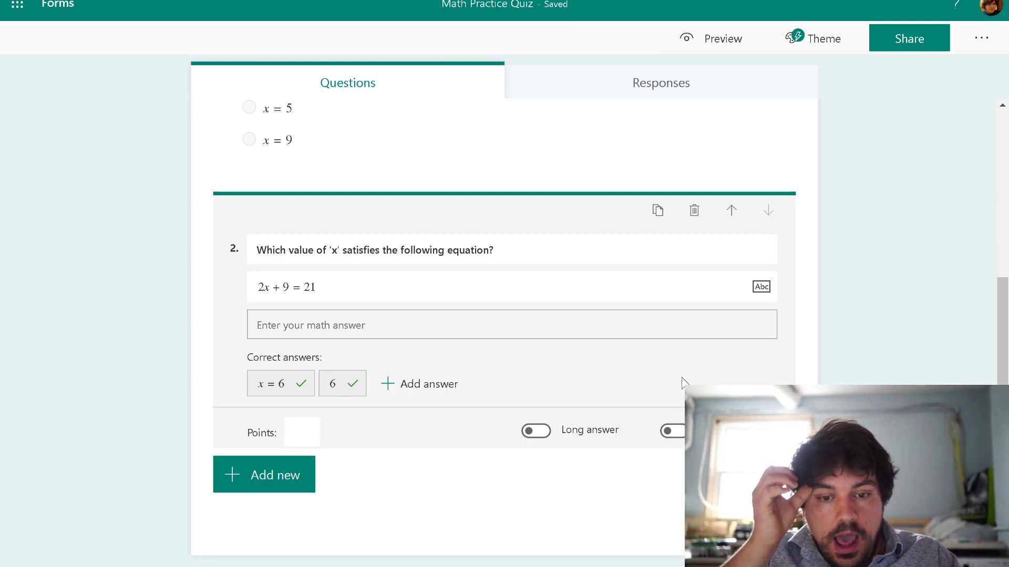
left_click(415, 385)
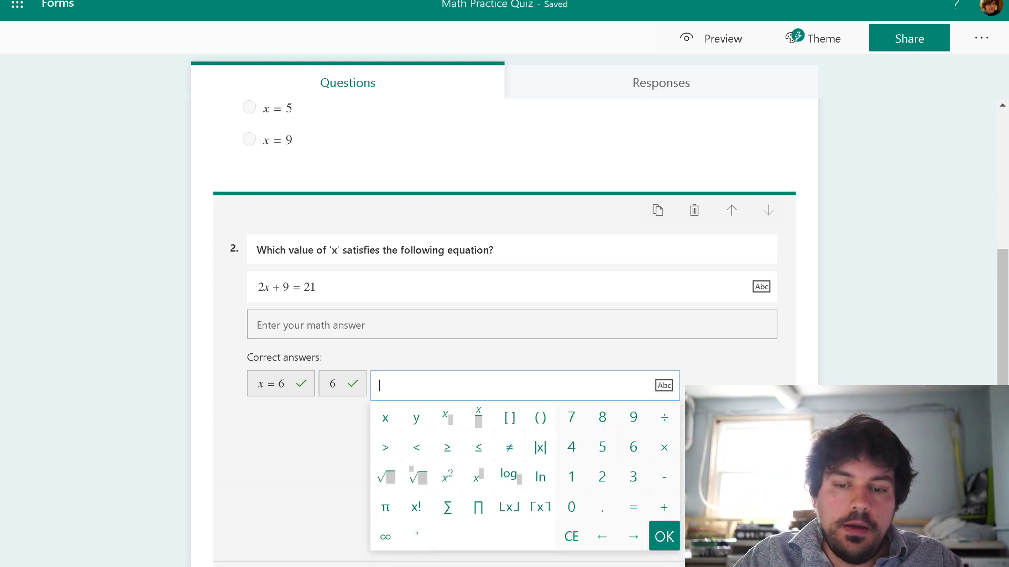
type("the number is")
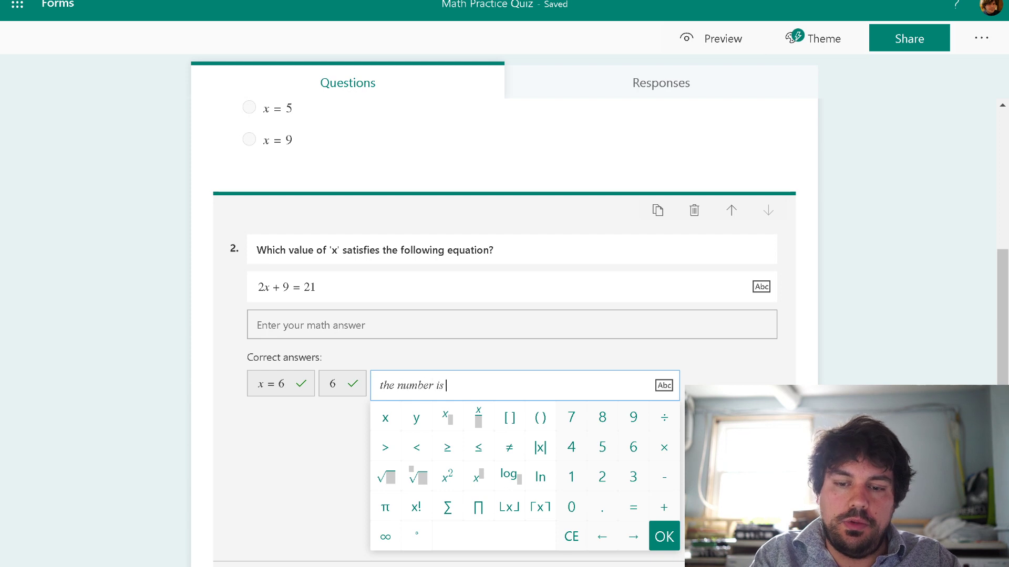
left_click(571, 536)
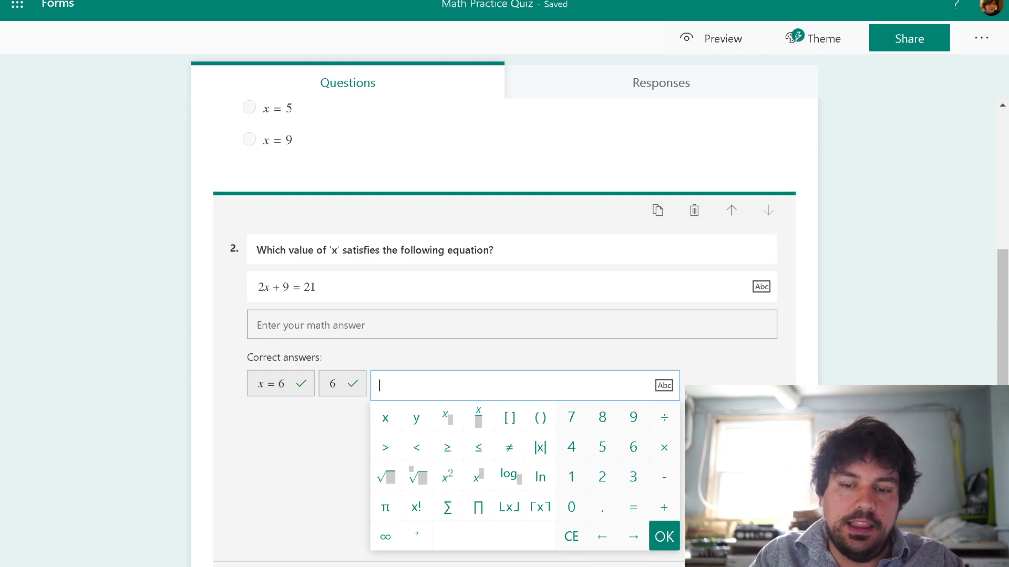
left_click(472, 366)
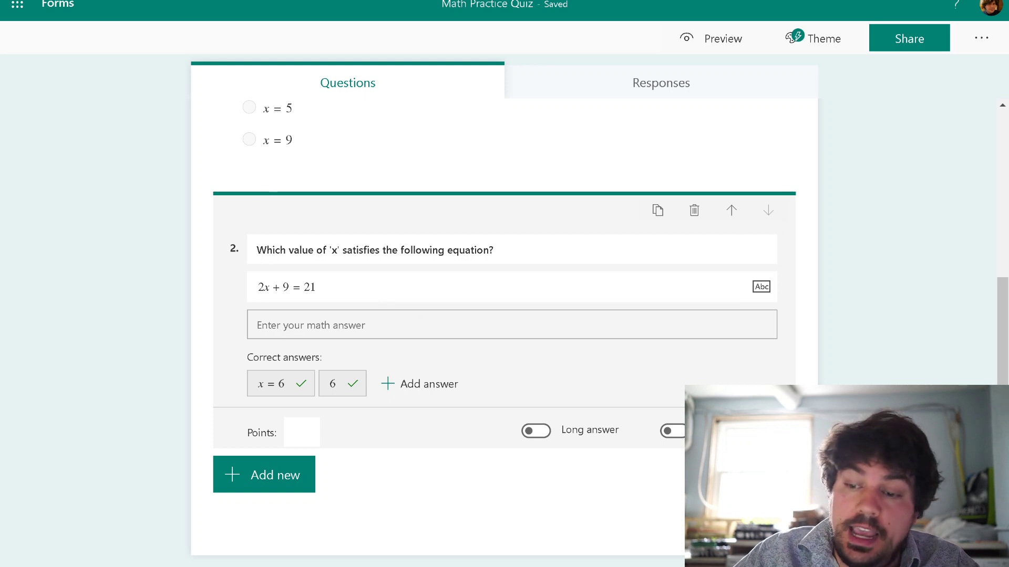
Add a restriction to question 2 so that the answer must be a number
left_click(388, 431)
left_click(391, 461)
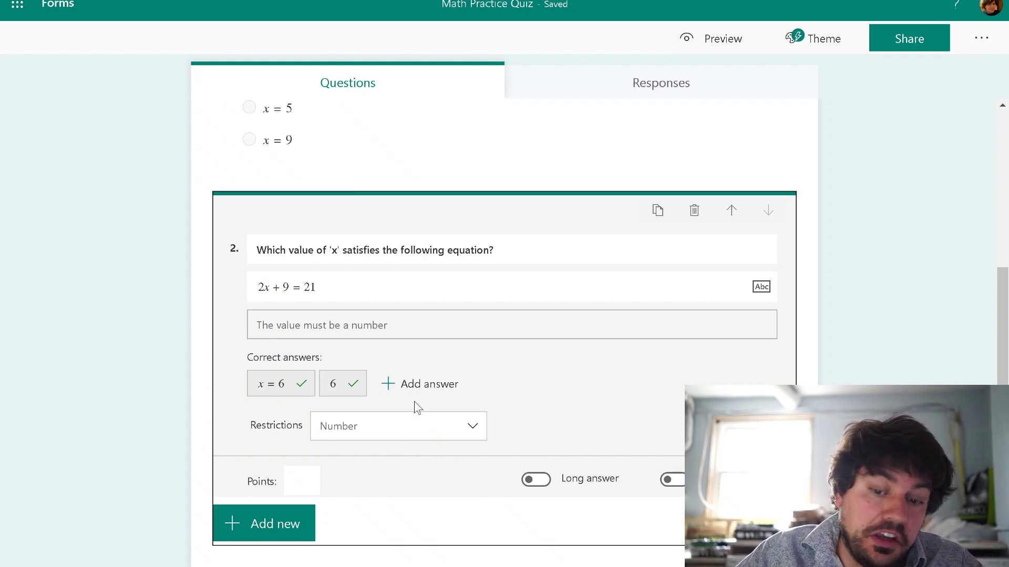
Set the points for question 1 to 1
scroll(377, 339, "up", 5)
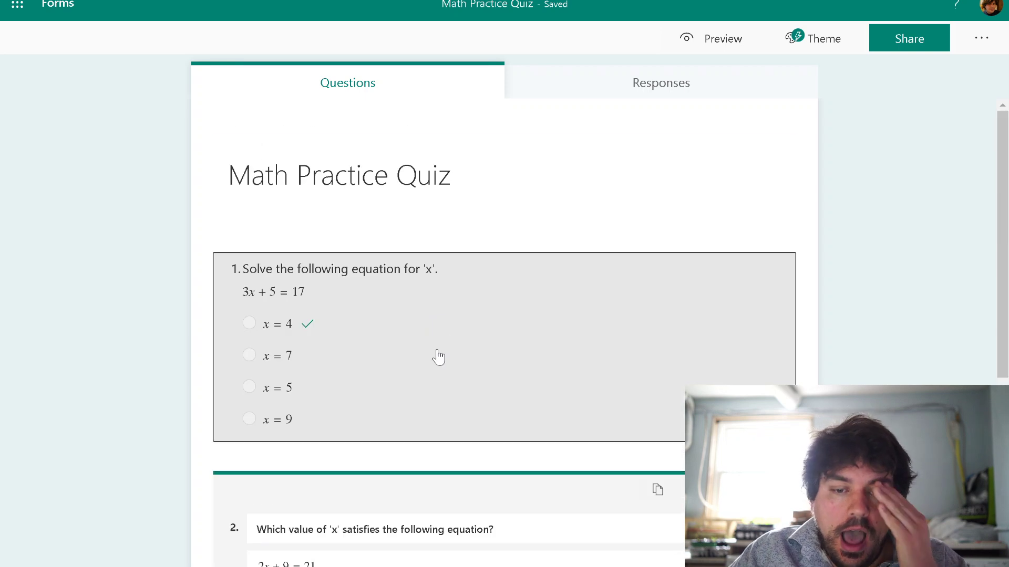
left_click(271, 413)
left_click(301, 523)
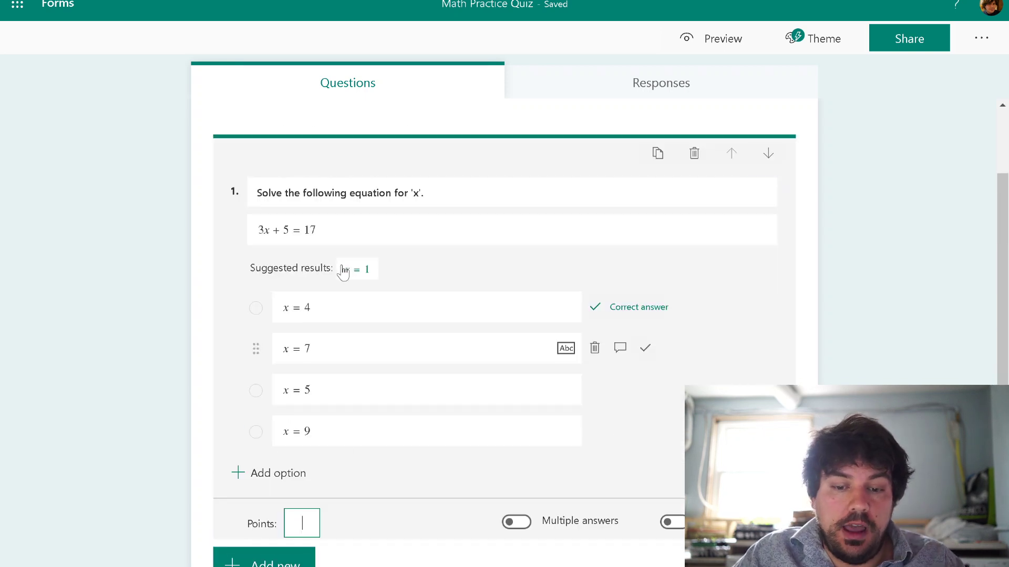
type("1")
Set the points for question 2 to 1
scroll(289, 509, "down", 5)
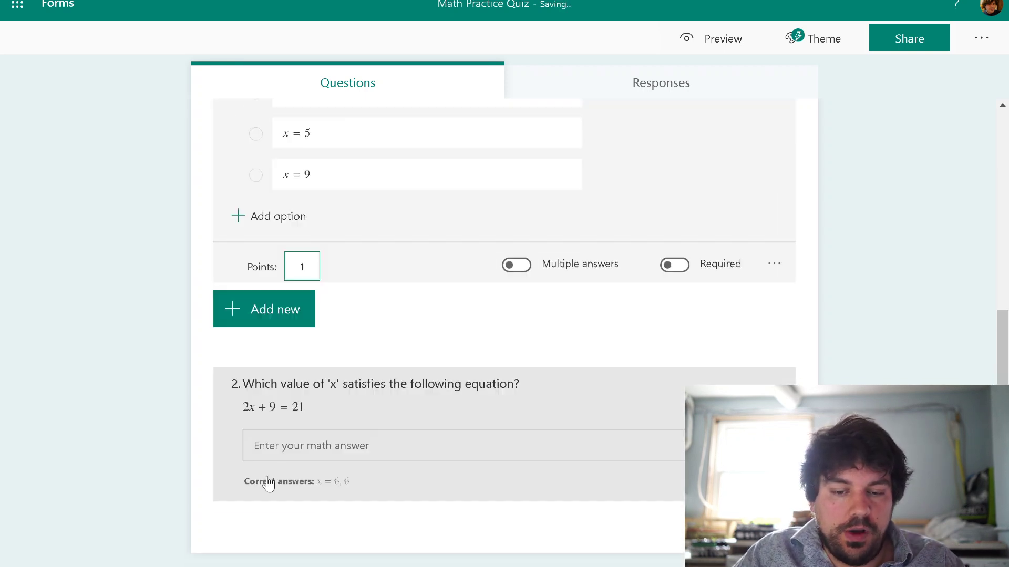
left_click(238, 478)
scroll(288, 525, "down", 1)
left_click(303, 431)
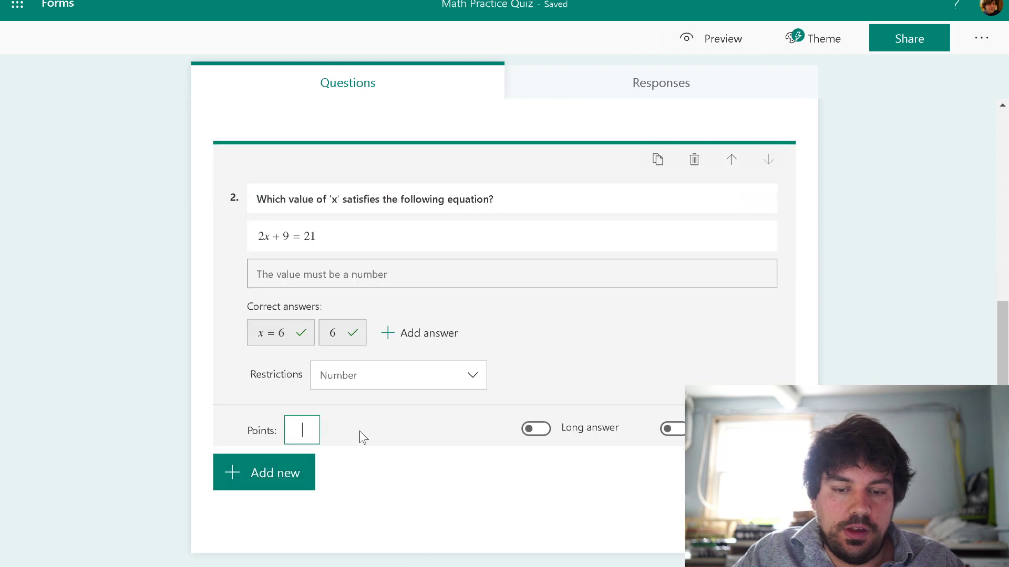
type("1")
left_click(199, 389)
scroll(337, 371, "up", 5)
scroll(346, 372, "down", 5)
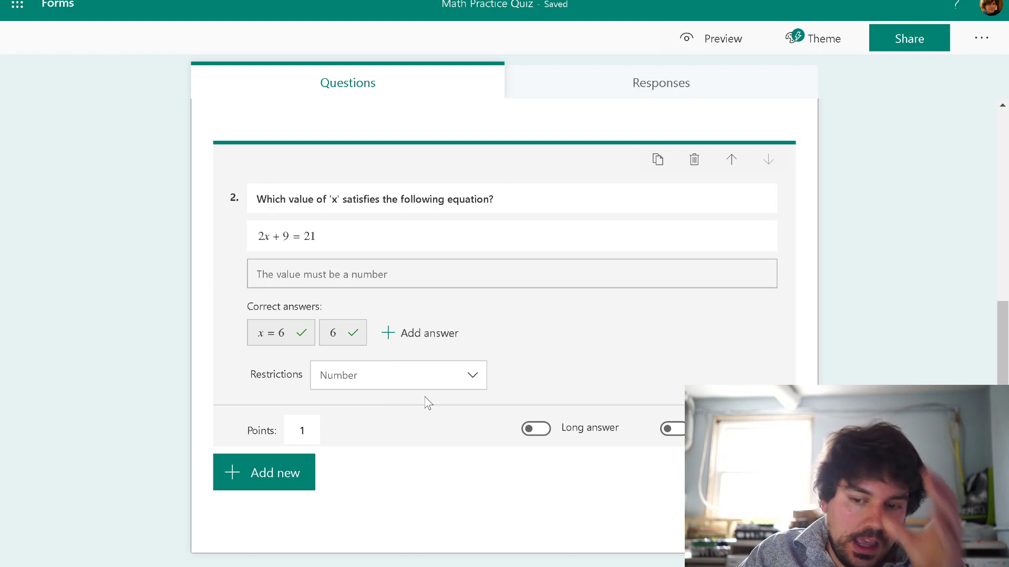
scroll(423, 402, "up", 5)
scroll(386, 387, "down", 5)
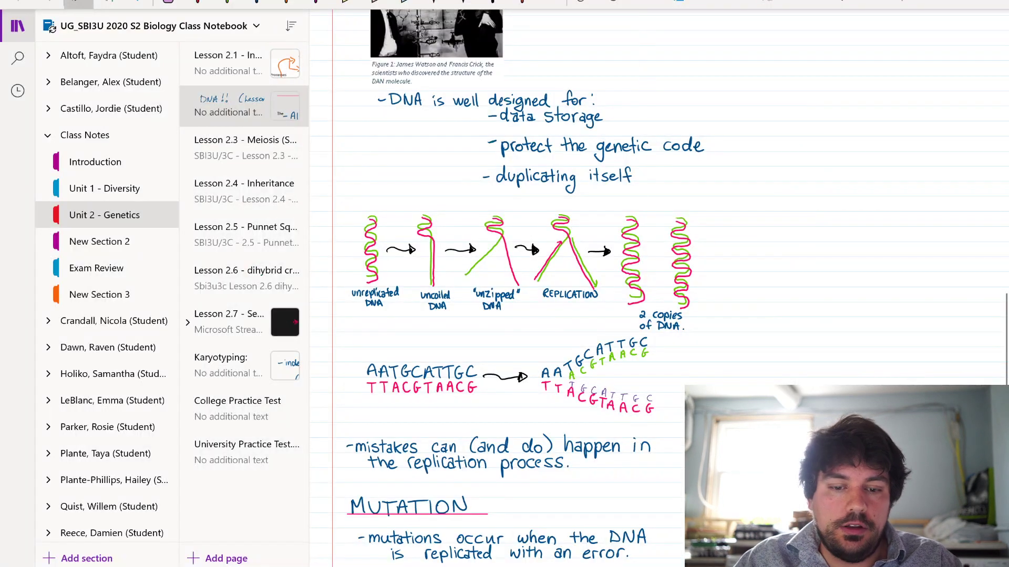
Add a new page to the Unit 2 - Genetics section and turn on ink-to-shape conversion
left_click(224, 559)
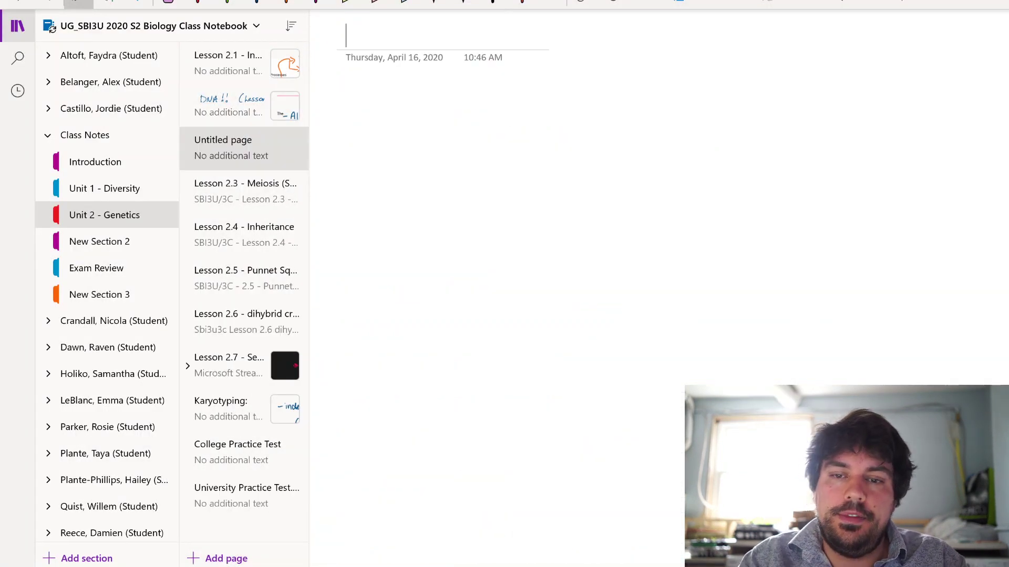
scroll(657, 263, "up", 4)
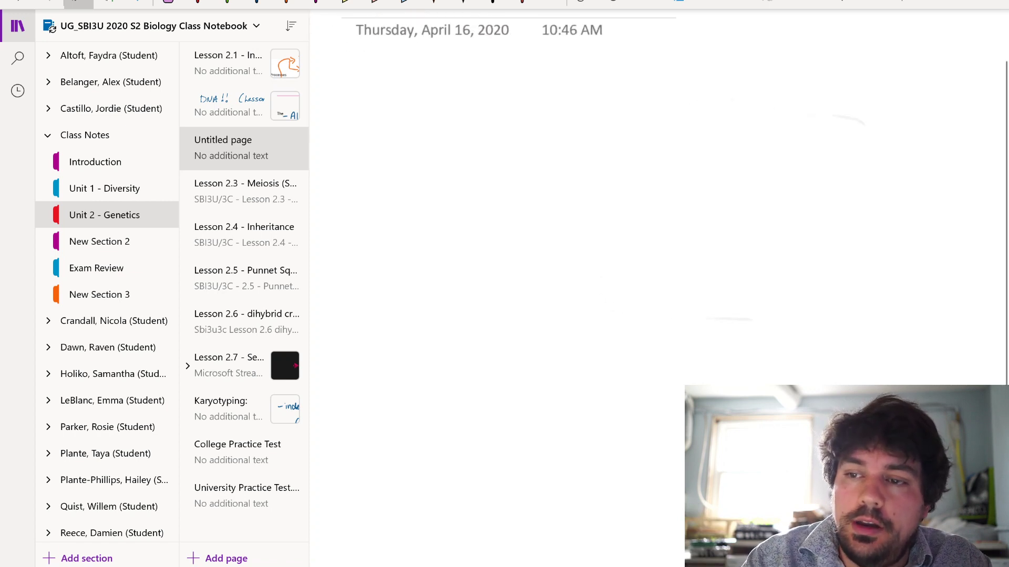
left_click(629, 3)
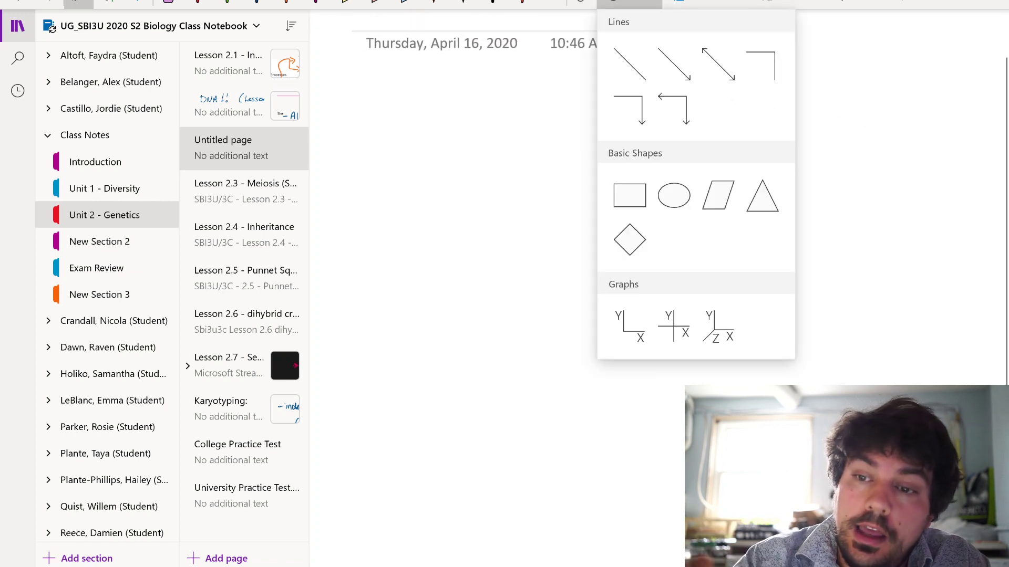
left_click(706, 3)
left_click(433, 4)
mouse_move(453, 155)
left_mouse_down()
mouse_move(456, 214)
mouse_move(614, 361)
mouse_move(453, 158)
left_mouse_up()
key("ctrl+z")
Draw a right triangle in black ink, labelling its base 30cm and its vertical side 40cm
left_click(492, 4)
mouse_move(461, 152)
left_mouse_down()
mouse_move(507, 356)
mouse_move(527, 209)
mouse_move(462, 146)
left_mouse_up()
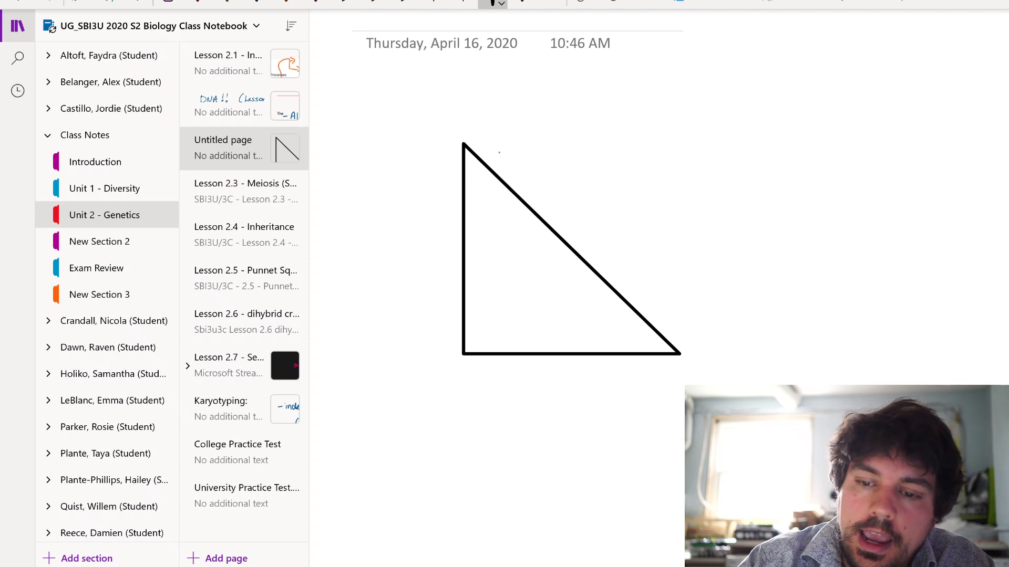
mouse_move(541, 369)
left_mouse_down()
mouse_move(552, 374)
mouse_move(544, 403)
left_mouse_up()
mouse_move(569, 377)
left_mouse_down()
mouse_move(613, 401)
mouse_move(642, 393)
left_mouse_up()
mouse_move(391, 226)
left_mouse_down()
mouse_move(394, 250)
mouse_move(411, 247)
left_mouse_up()
mouse_move(405, 223)
left_mouse_down()
mouse_move(410, 264)
mouse_move(419, 230)
mouse_move(457, 251)
left_mouse_up()
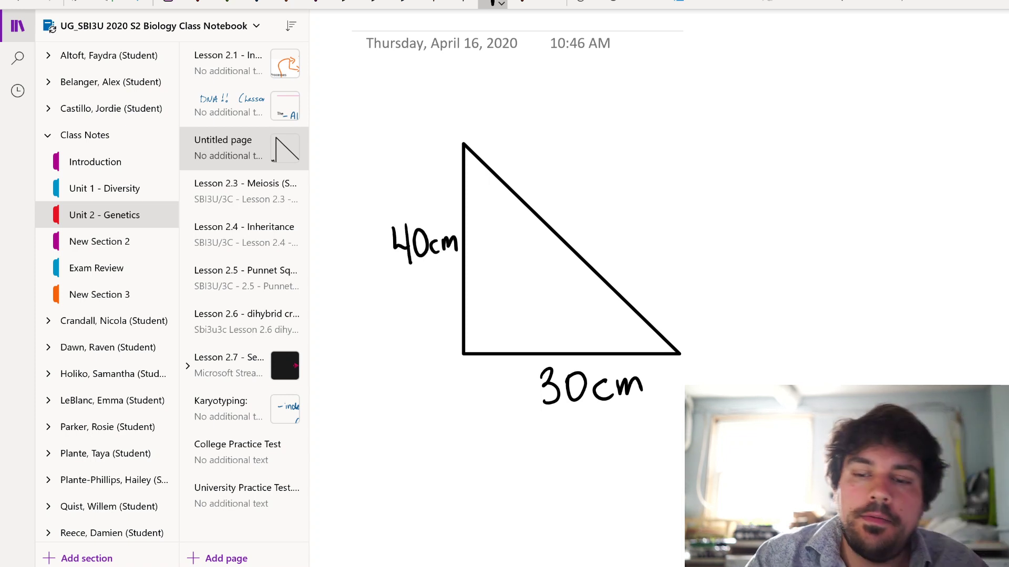
Capture the labelled triangle as a screen snip and save it to the Desktop as the PNG file Practice Quiz 1
key("super+shift+s")
left_click_drag(360, 109, 712, 435)
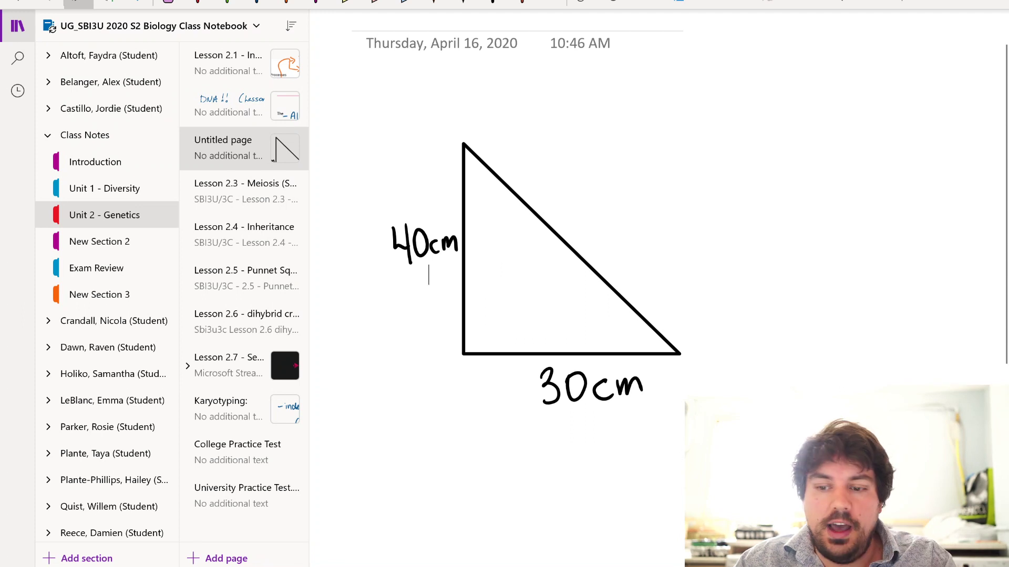
left_click(863, 420)
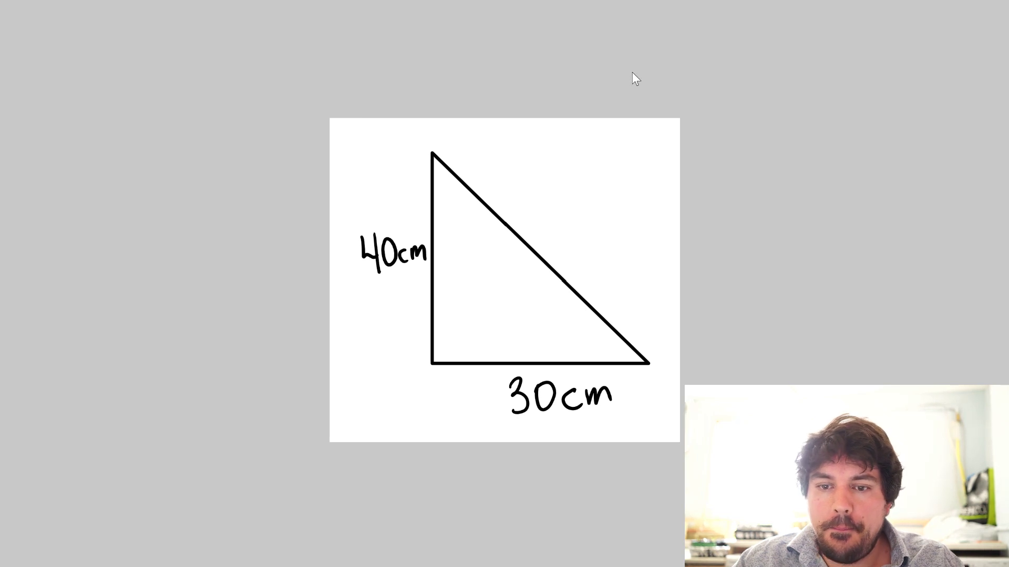
key("ctrl+s")
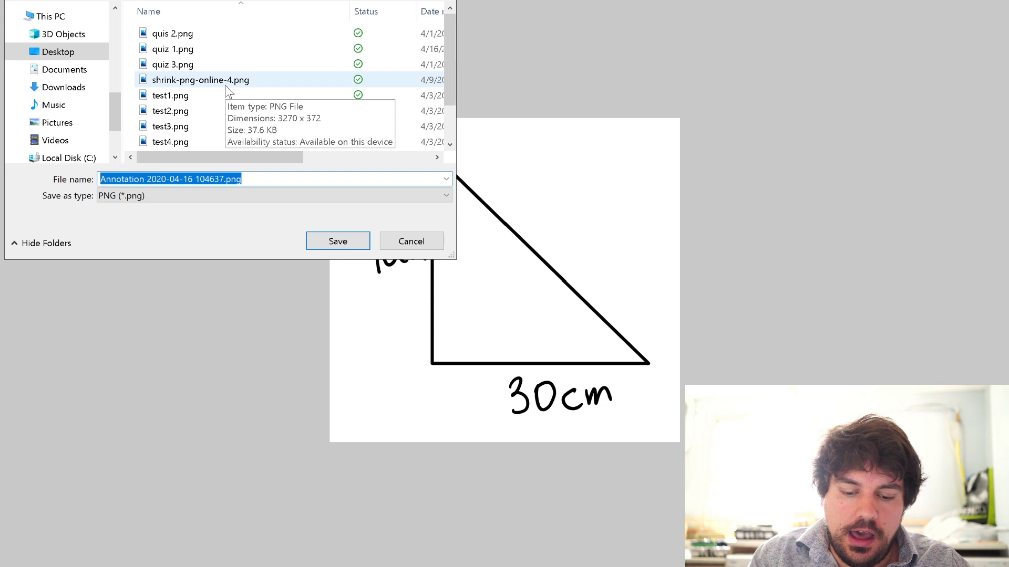
type("Practice Quiz 1")
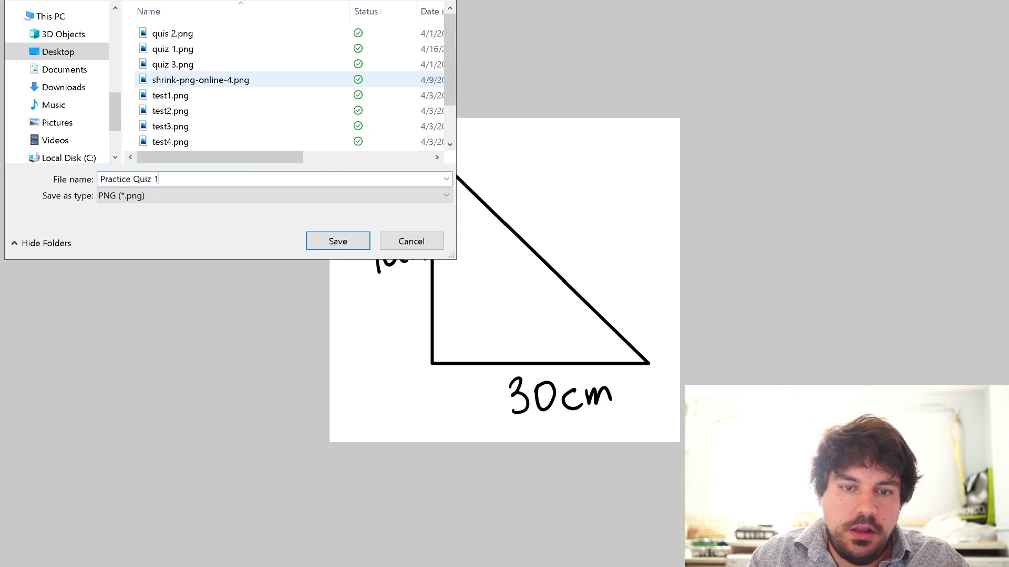
left_click(340, 247)
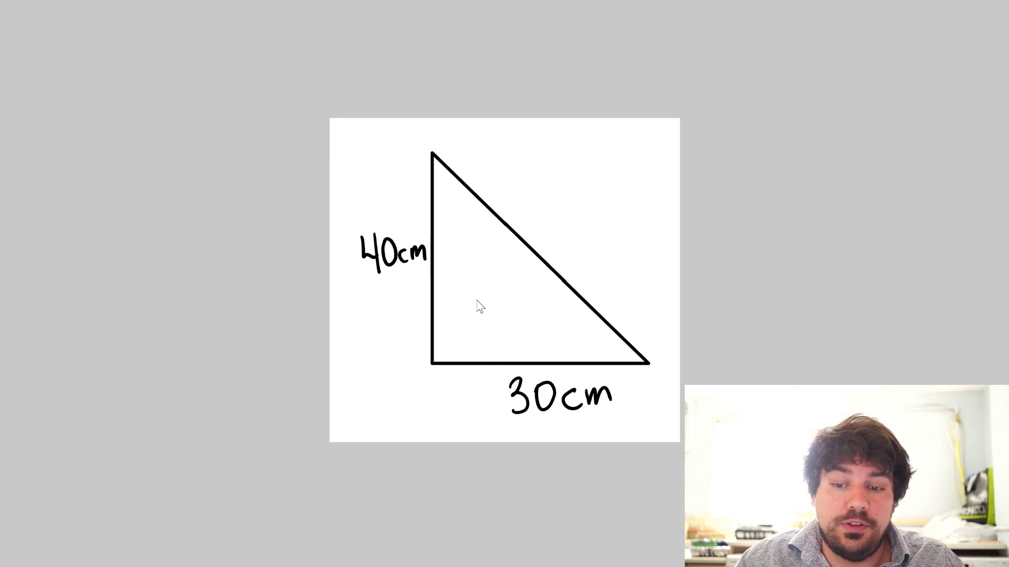
Switch to the Microsoft Forms quiz and add a text question reading "What is the length of the unknown side of this triangle?"
key("alt+Tab")
key("alt+Tab")
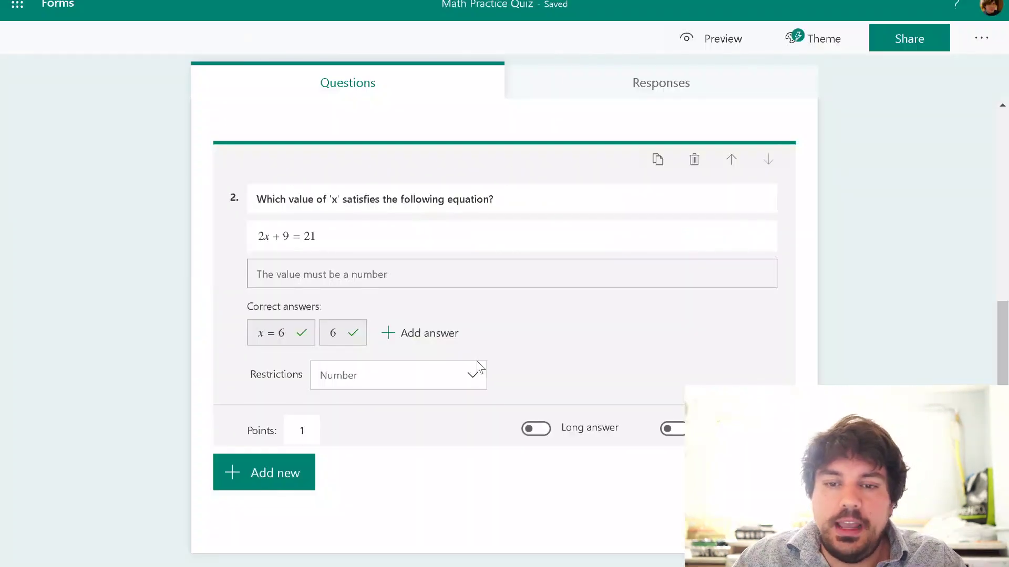
left_click(278, 480)
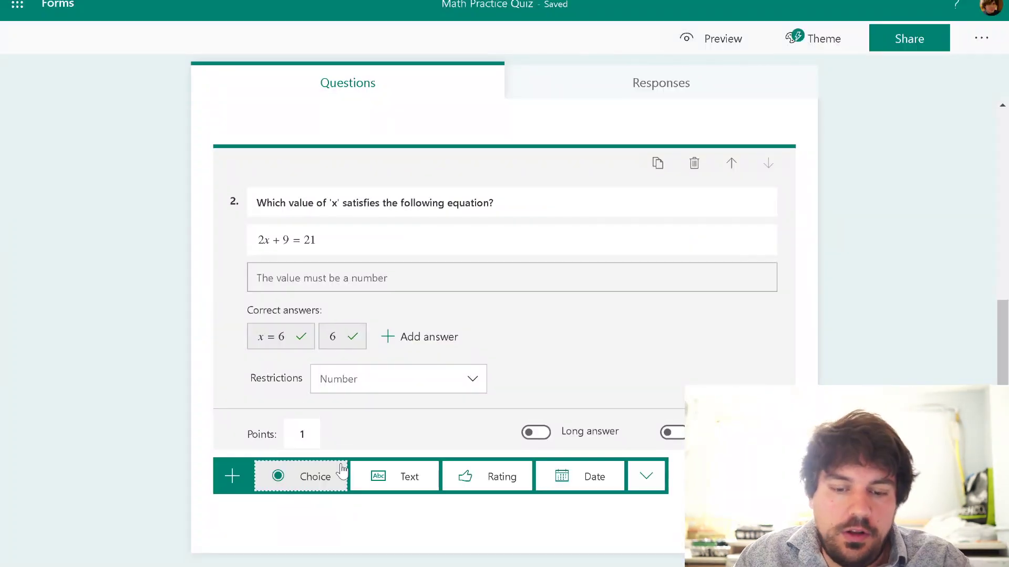
left_click(380, 476)
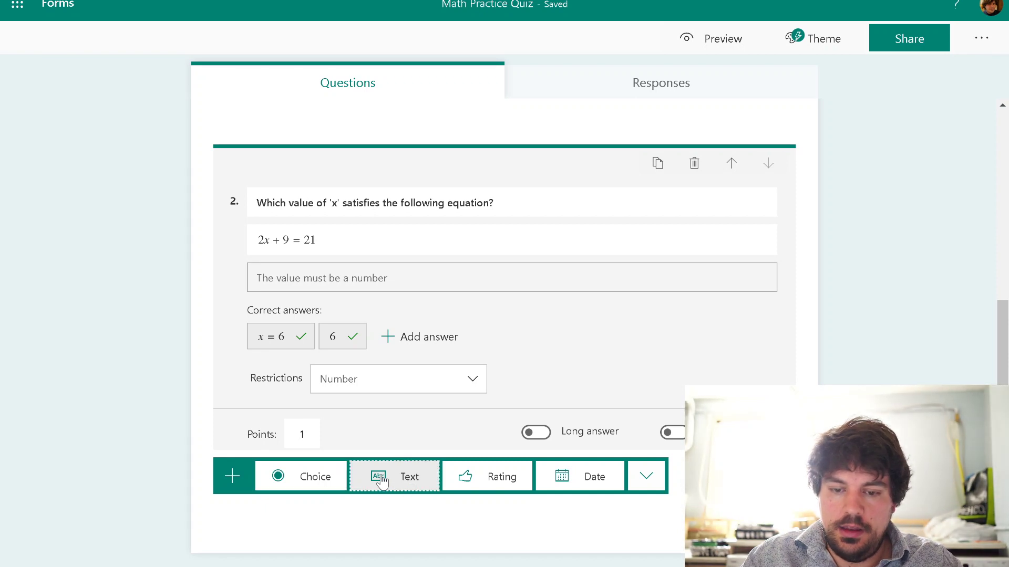
type("What is the ")
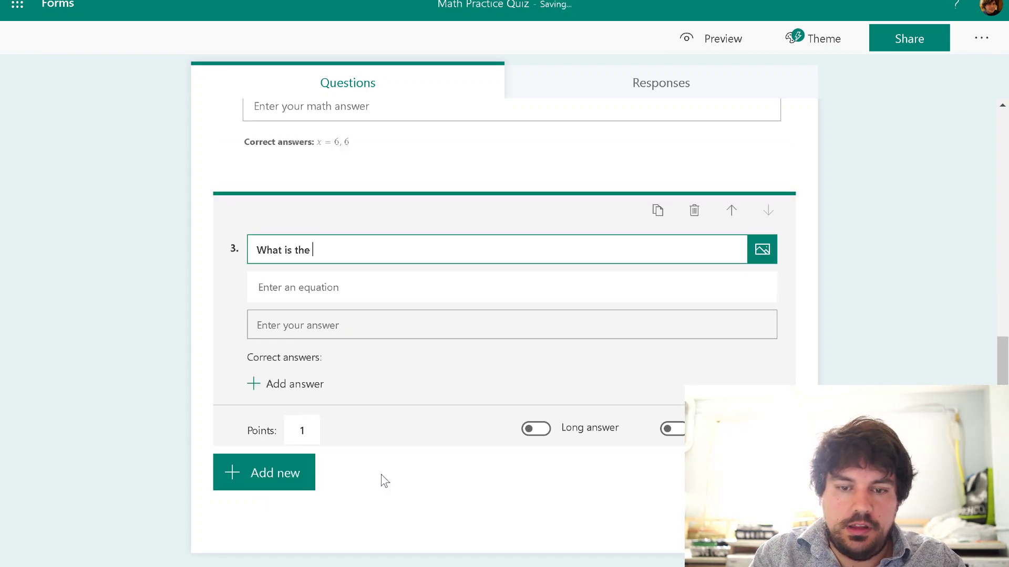
type("length of the unkn")
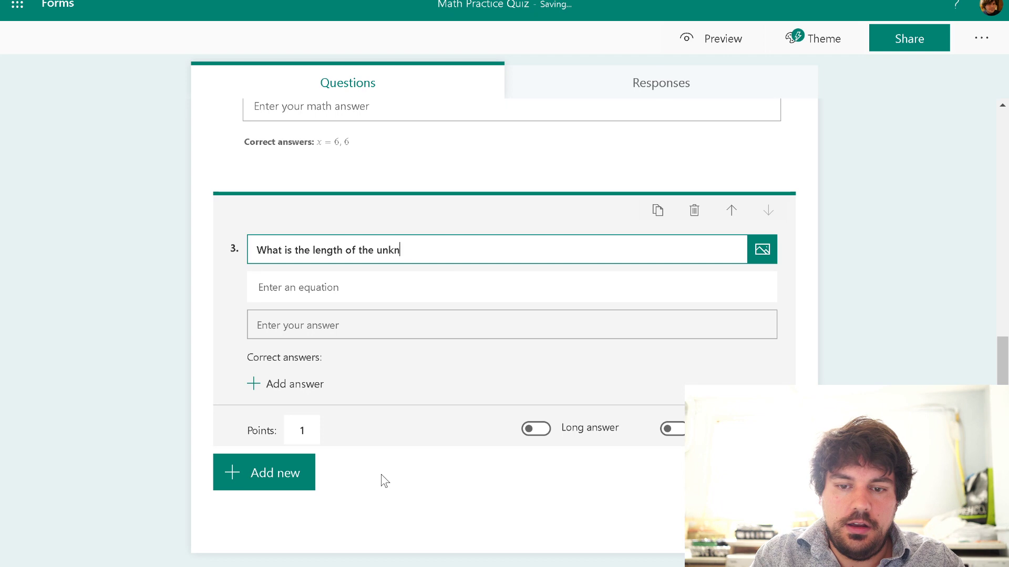
type("own side of this triangle?")
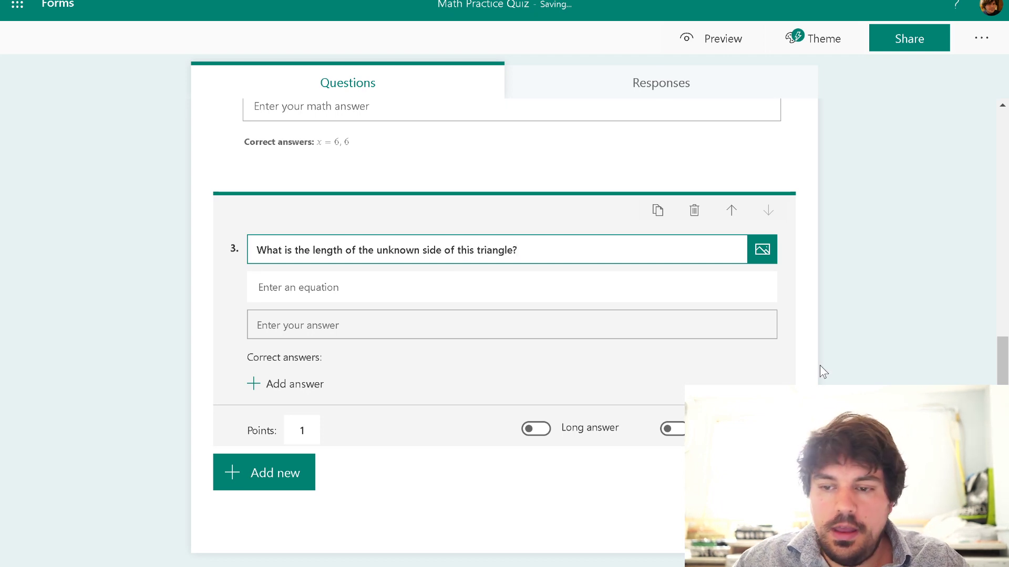
Insert the image Practice Quiz 1.png from the Desktop into question 3
left_click(761, 249)
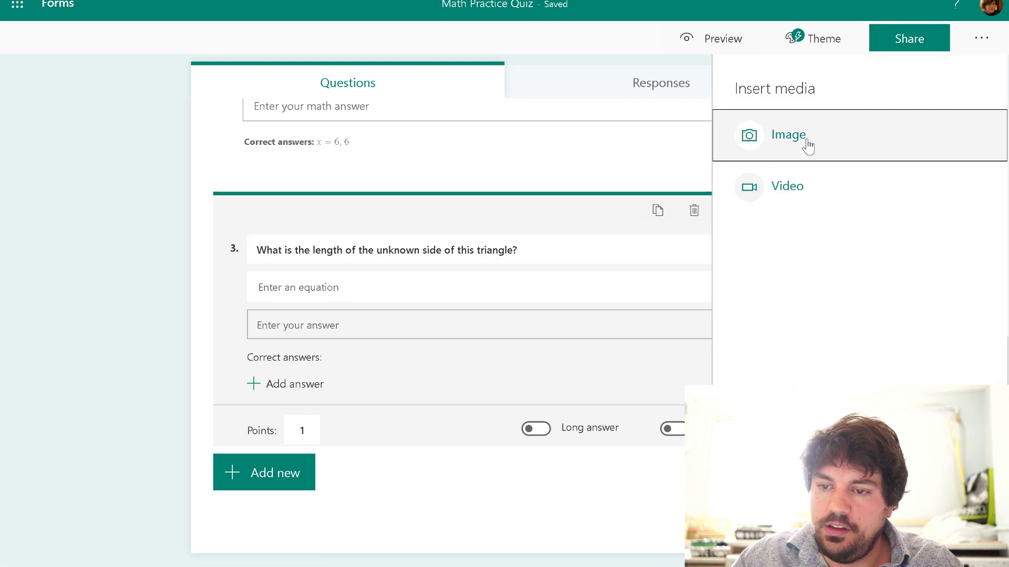
left_click(807, 146)
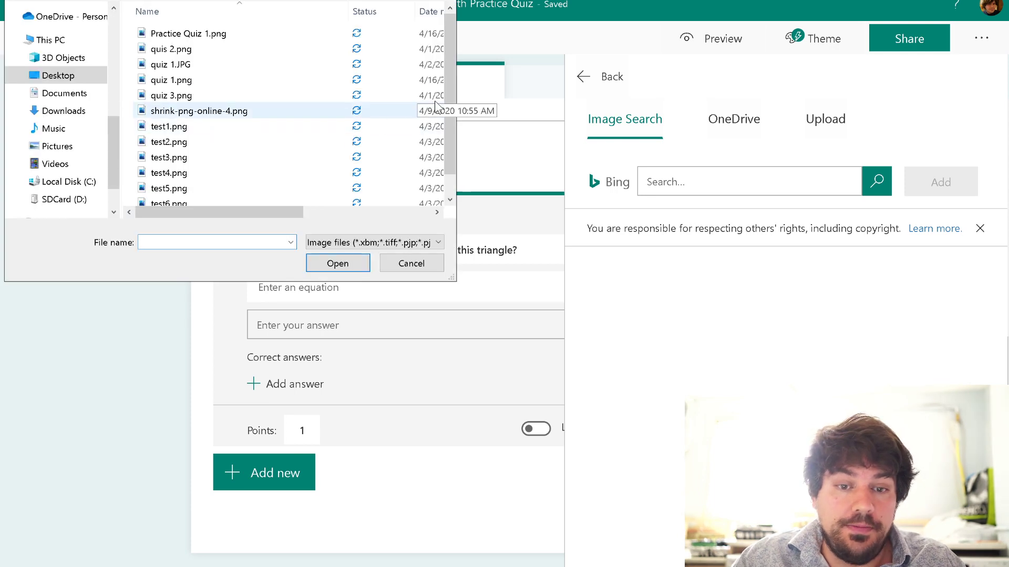
double_click(187, 34)
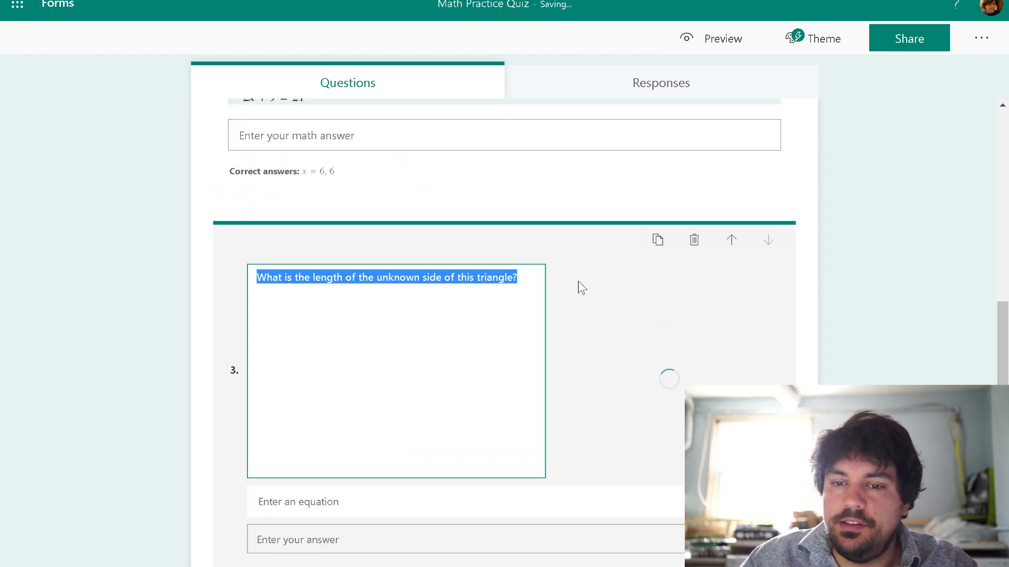
scroll(563, 309, "down", 4)
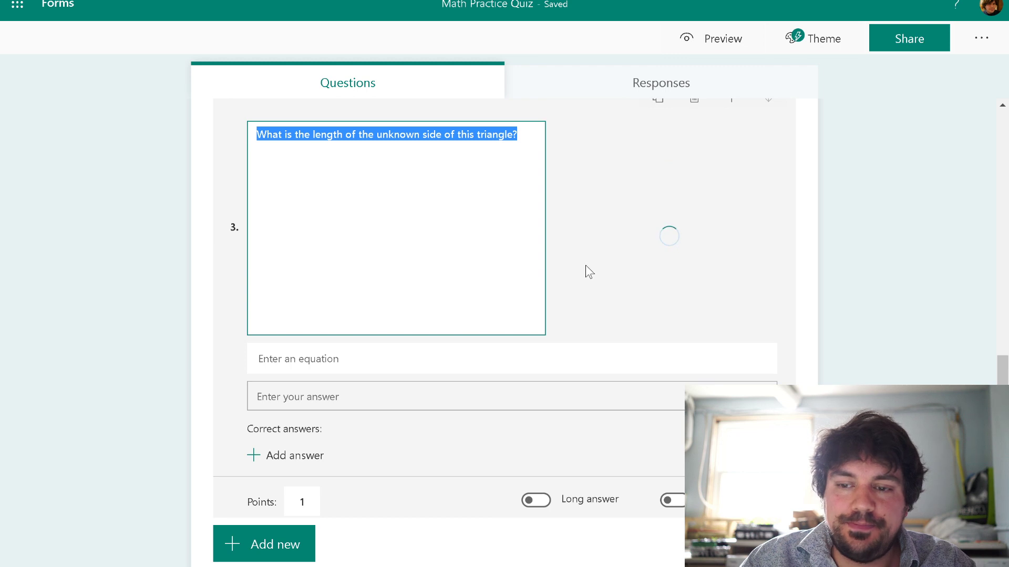
scroll(588, 267, "up", 2)
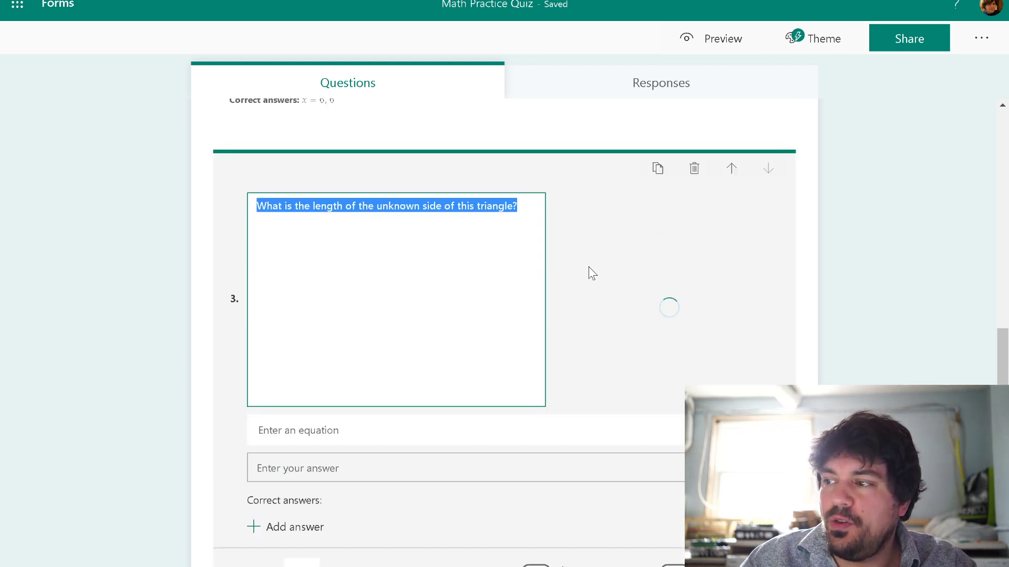
scroll(588, 268, "down", 4)
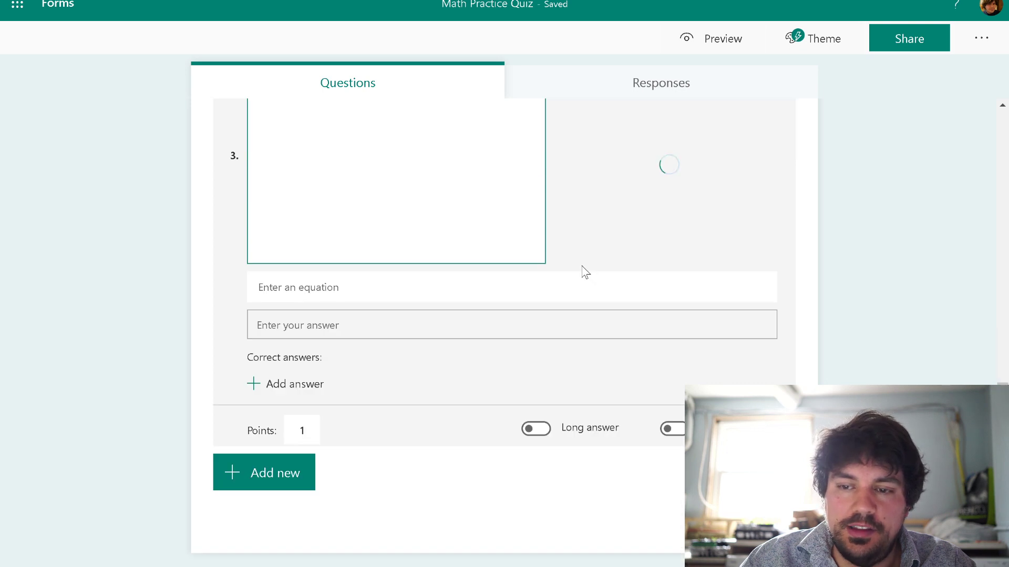
scroll(582, 270, "up", 2)
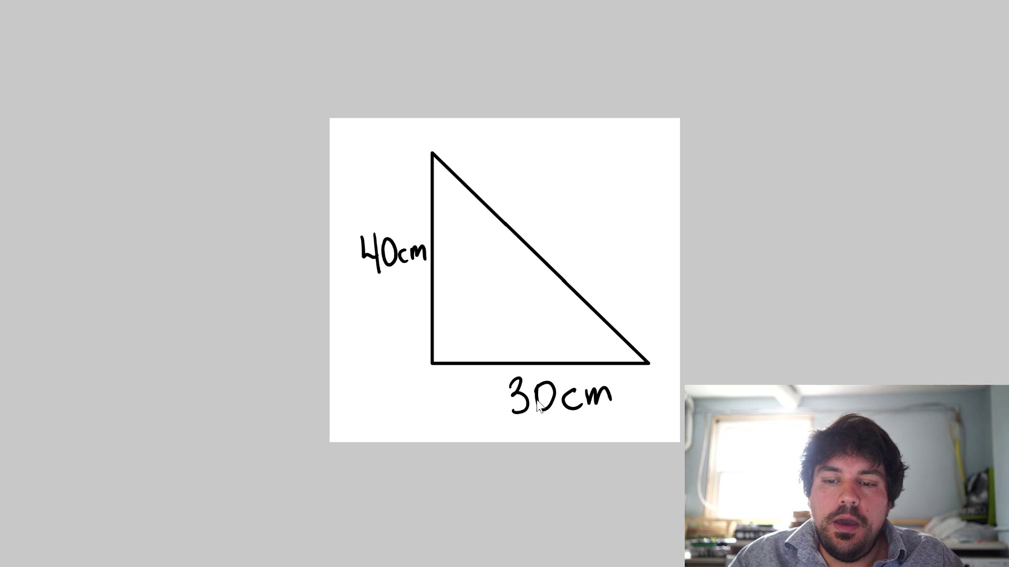
Add 50cm, 50 cm and 50 as the correct answers to question 3 about the triangle's unknown side
key("alt+Tab")
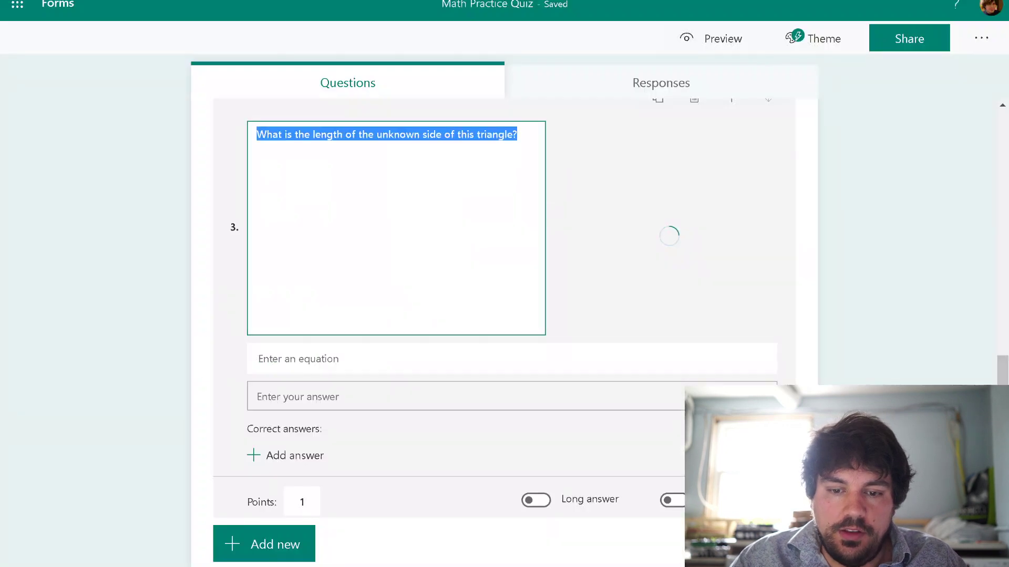
left_click(286, 459)
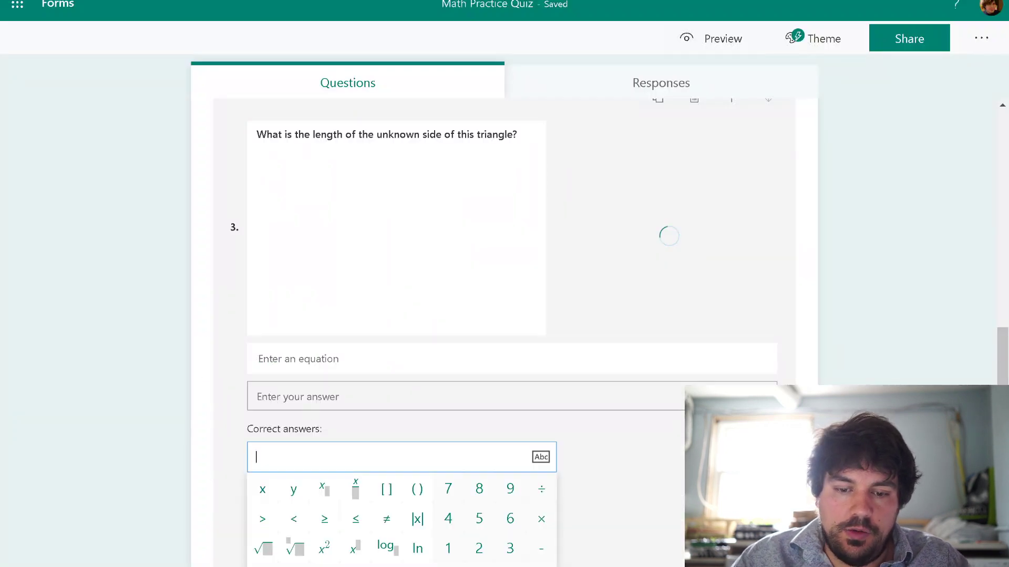
type("50cm")
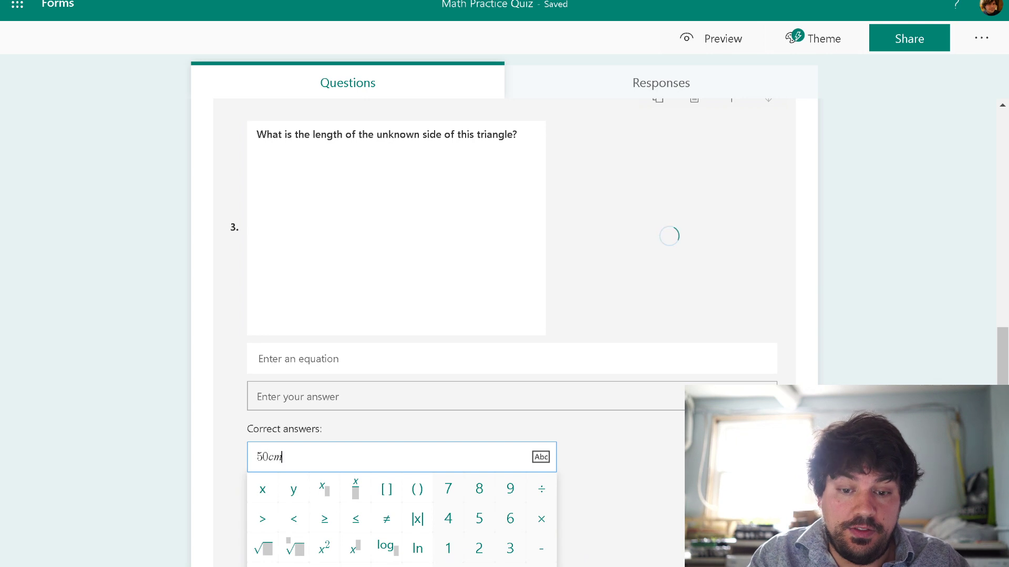
key("Return")
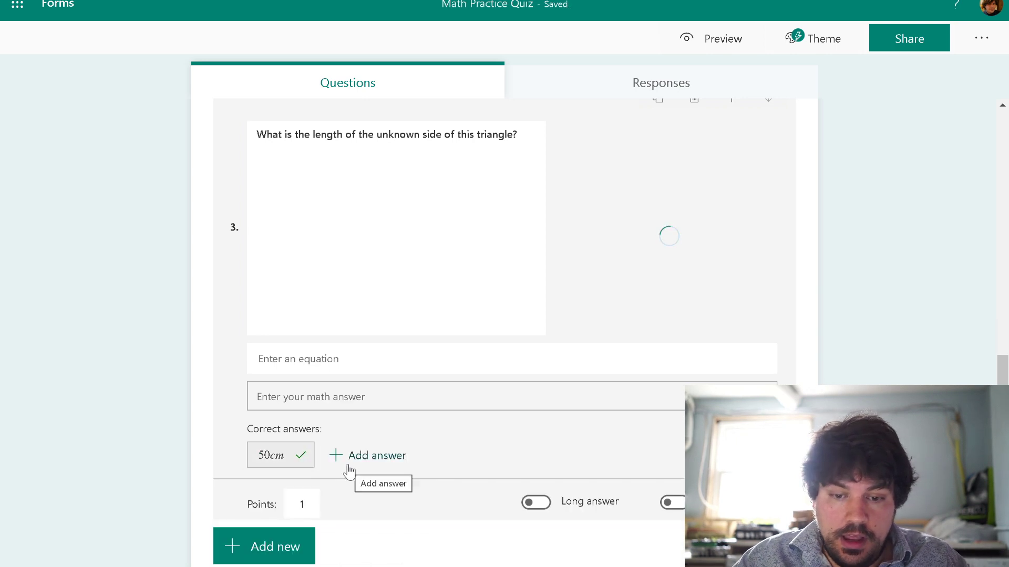
left_click(348, 462)
type("50 cm")
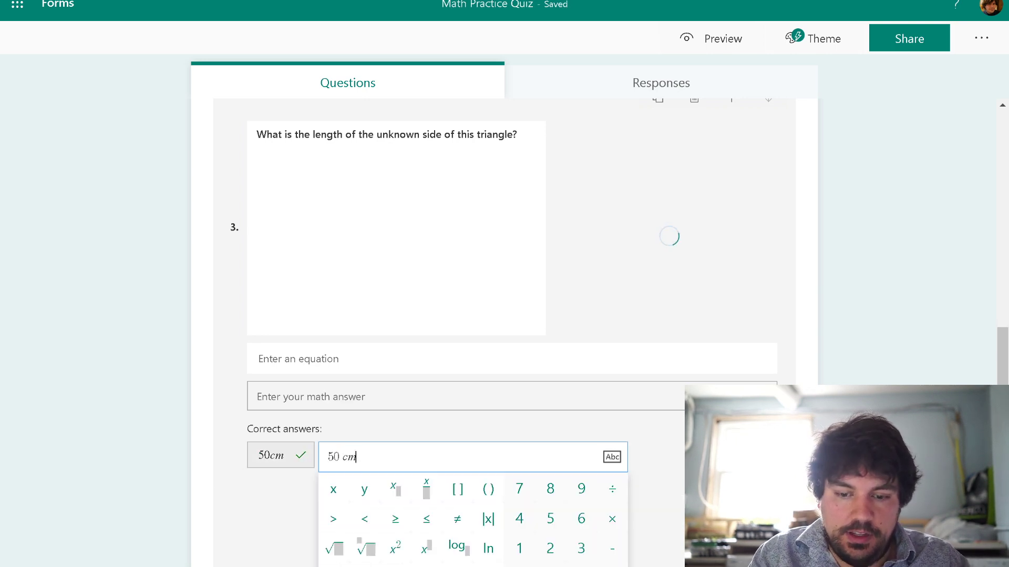
key("Return")
left_click(423, 455)
type("50")
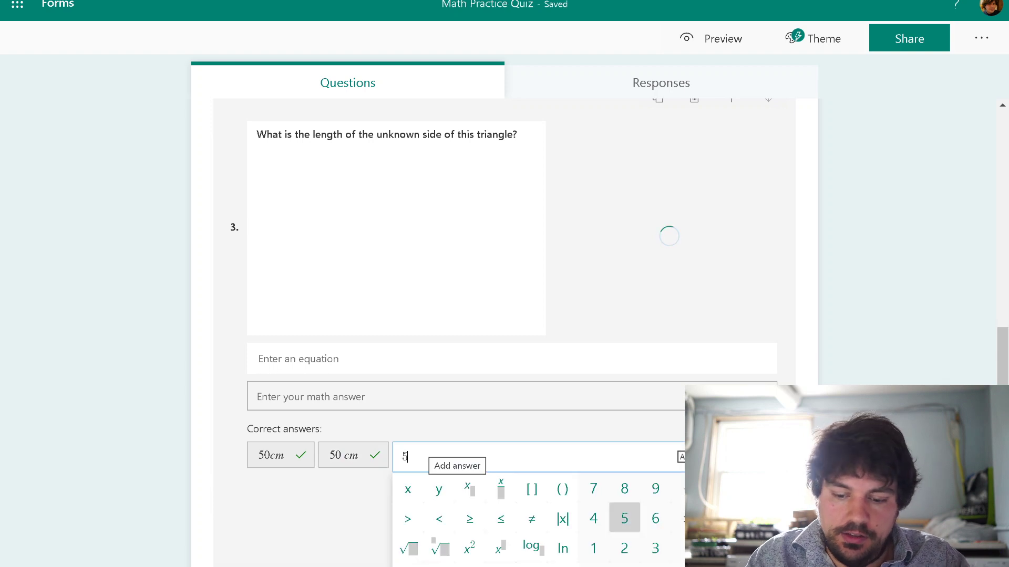
key("Return")
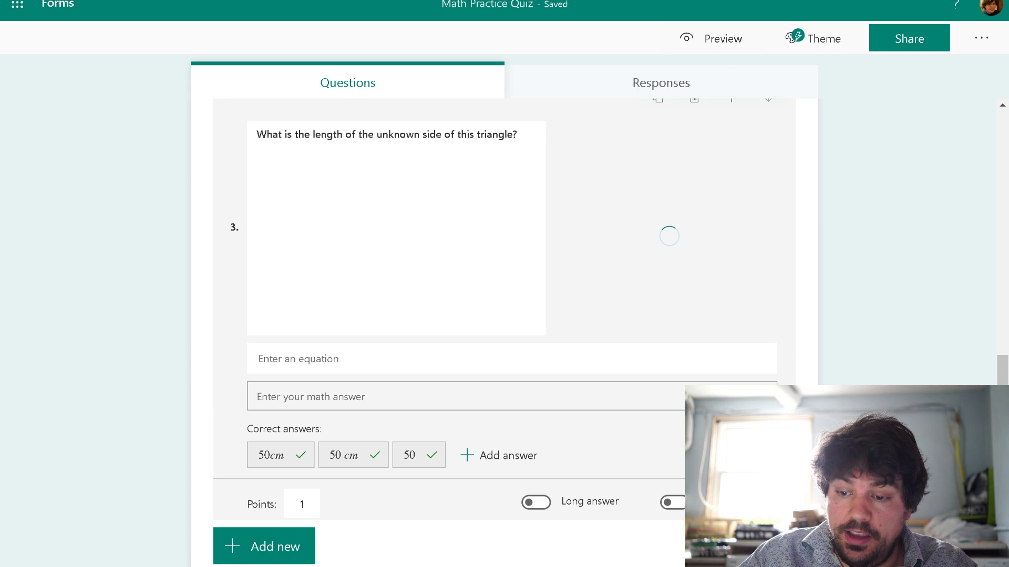
left_click(279, 434)
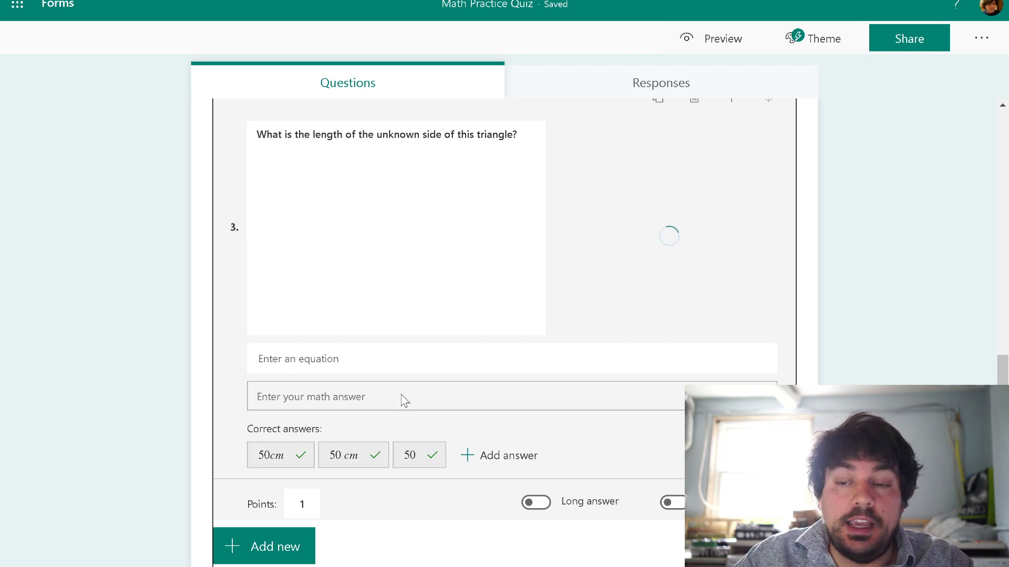
scroll(578, 394, "up", 3)
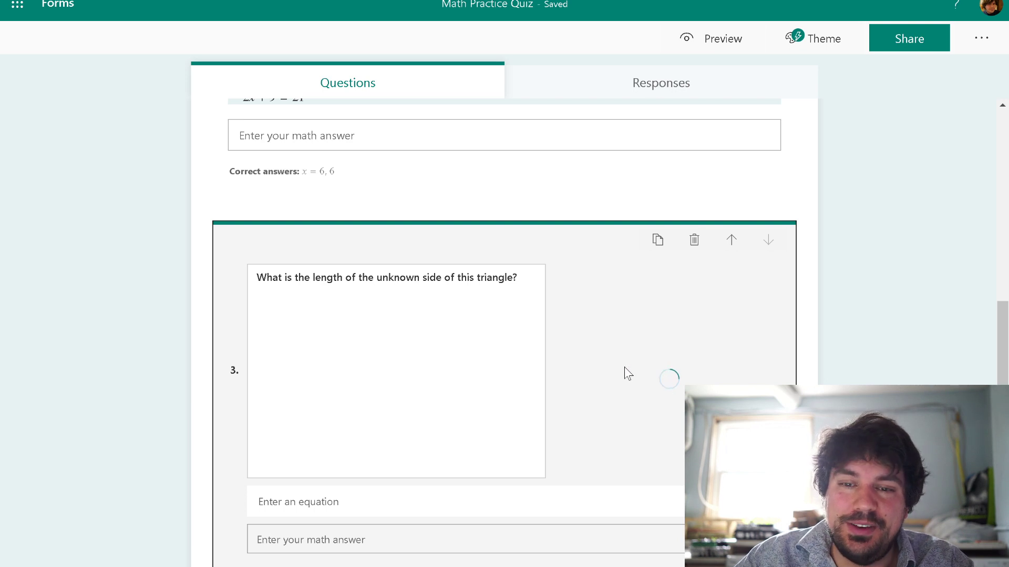
scroll(609, 362, "down", 5)
scroll(605, 355, "up", 6)
scroll(606, 355, "down", 5)
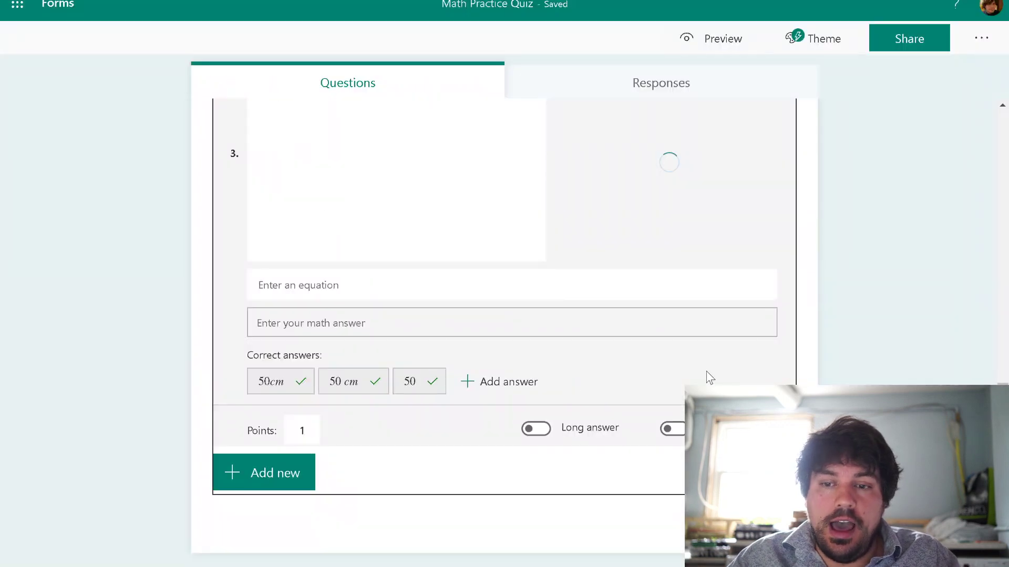
scroll(704, 378, "up", 3)
scroll(704, 378, "down", 3)
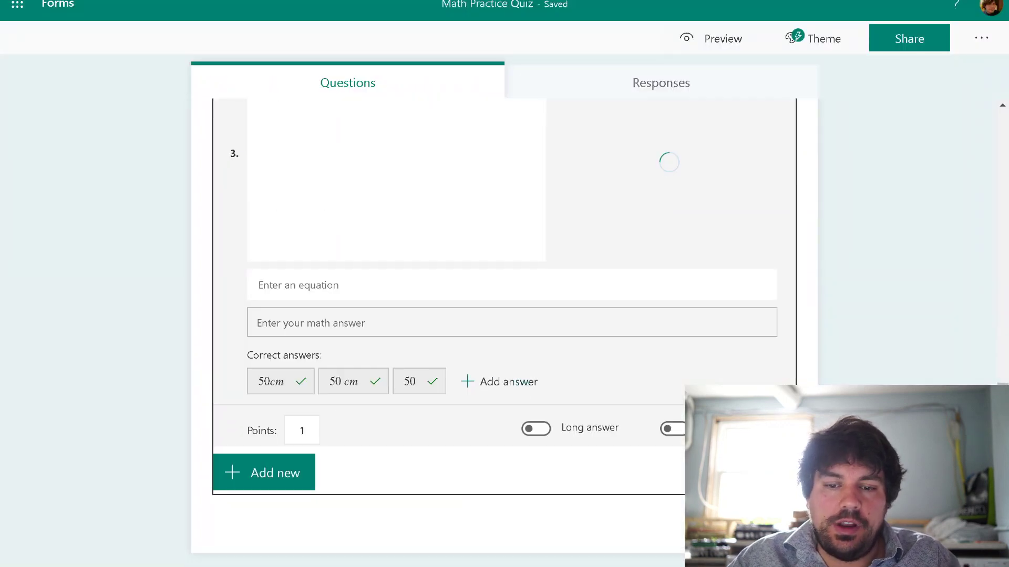
Add a file upload question to the quiz as question 4
left_click(268, 473)
left_click(645, 478)
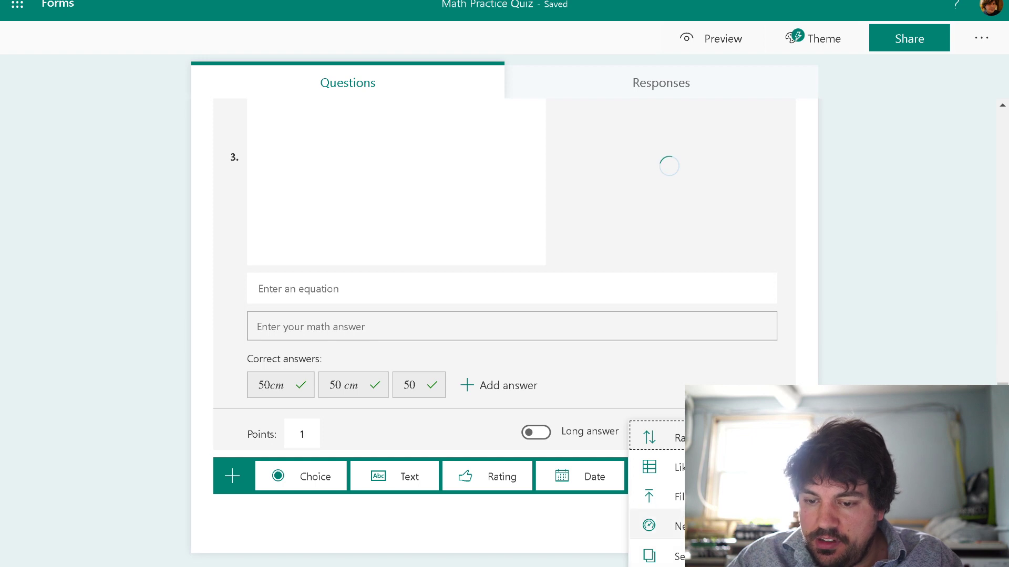
left_click(659, 497)
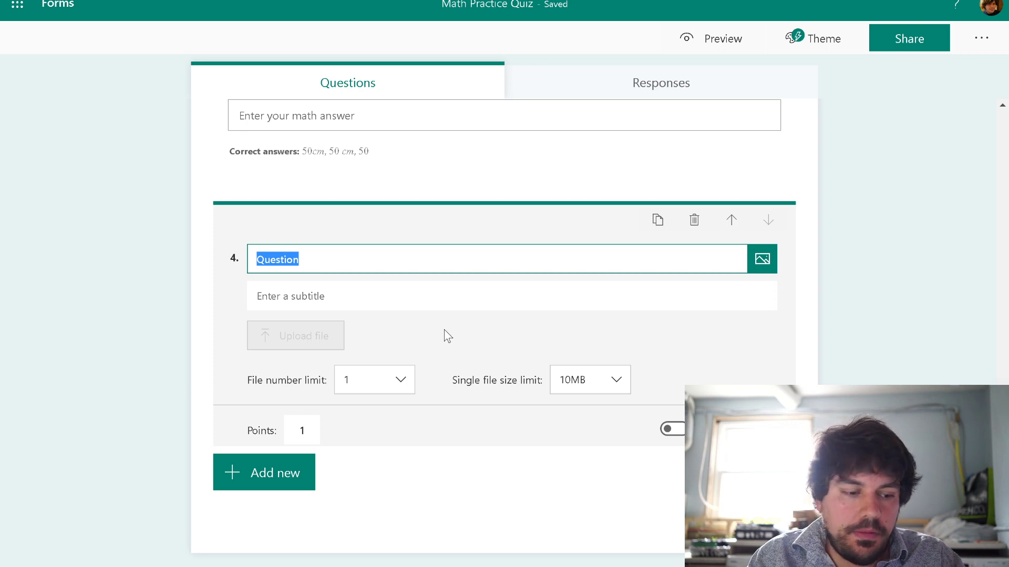
Title question 4 "Use the array model to expand the following. Take a photo of your work and upload it here."
type("Use the a")
key("BackSpace")
type("the array mod")
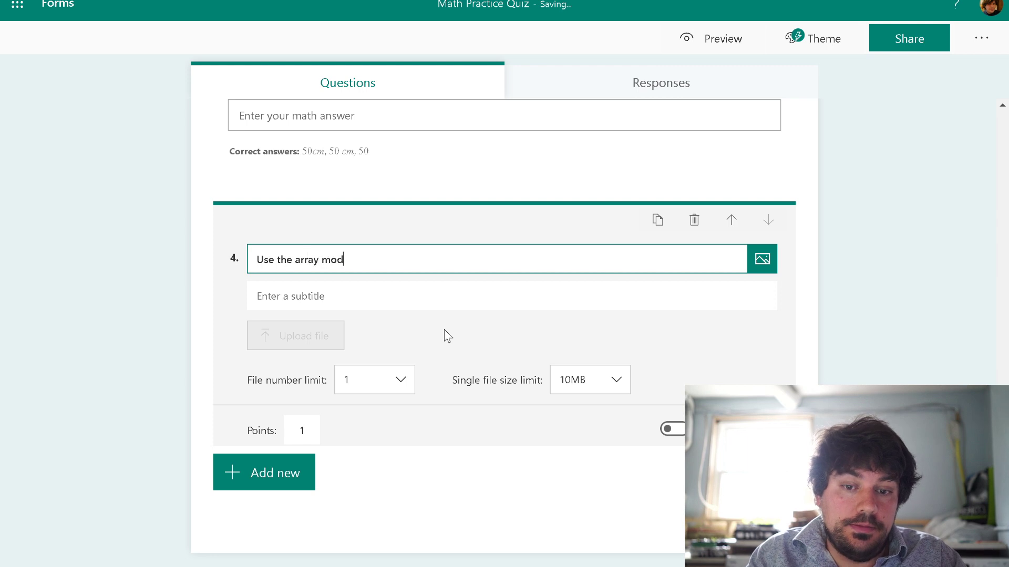
type("el to expand teh fo")
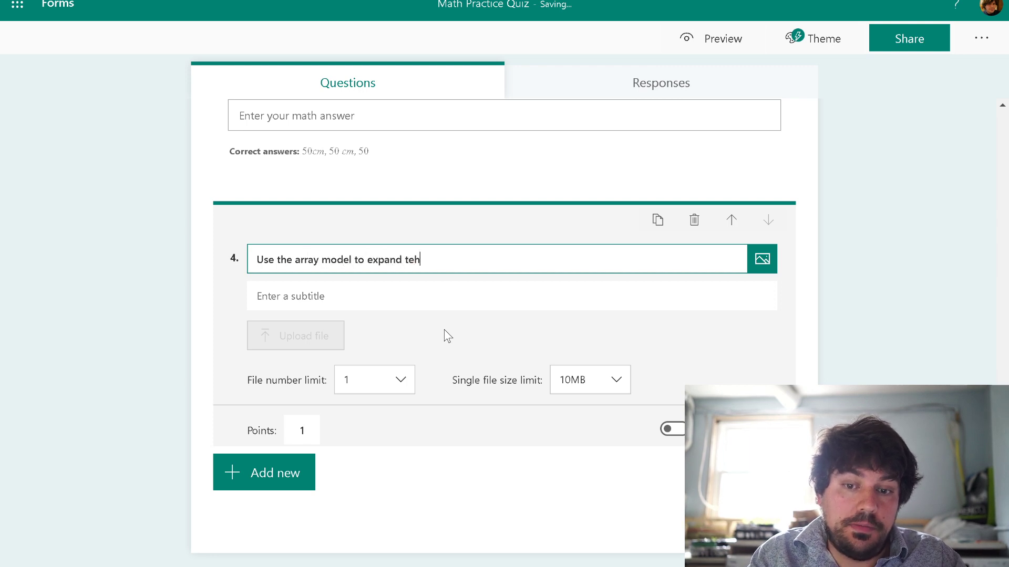
key("BackSpace")
key("BackSpace")
key("BackSpace")
key("BackSpace")
key("BackSpace")
type("he foll")
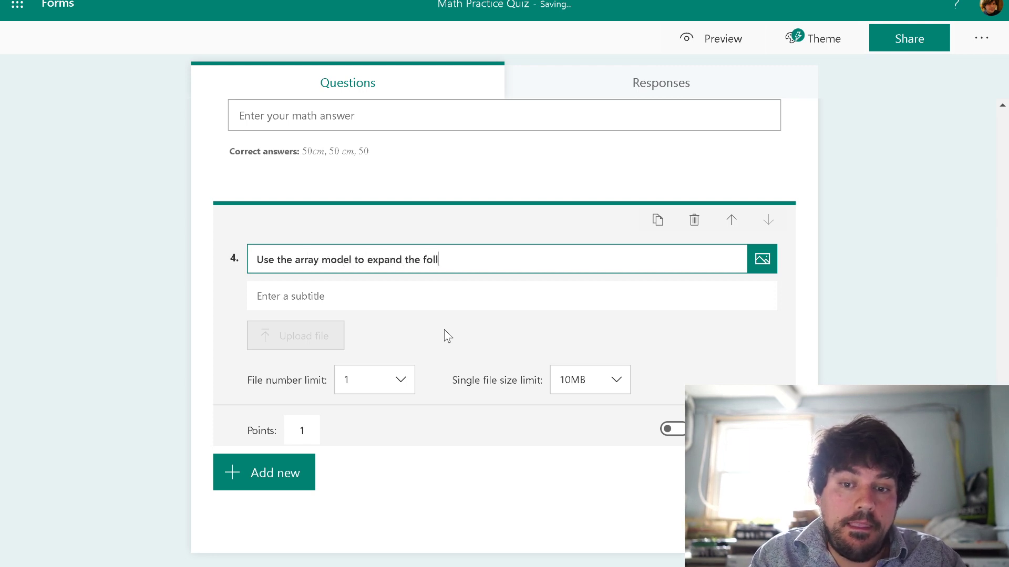
type("owing.  ")
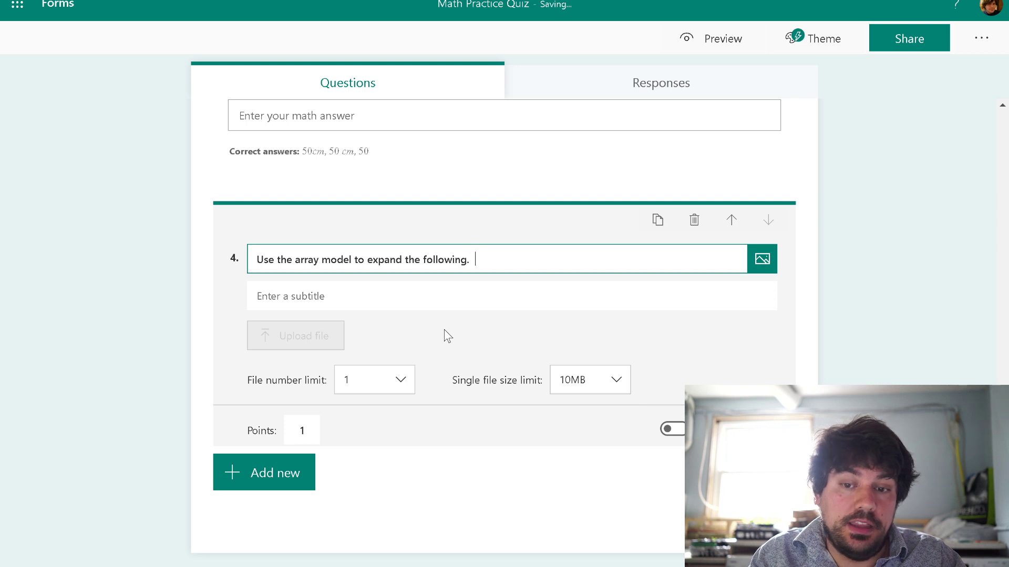
type("Take a photo of your work and upload it here.")
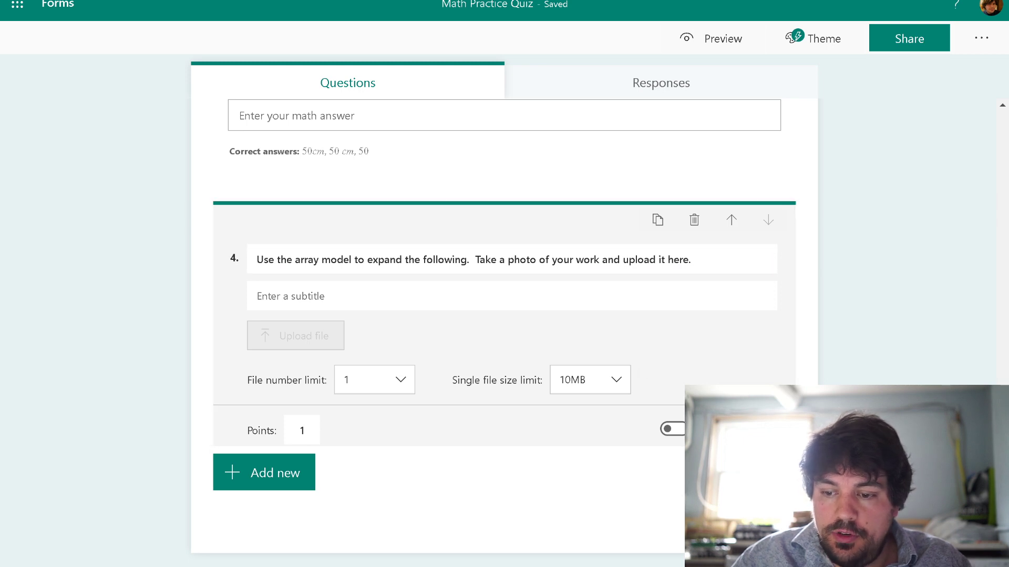
Restrict question 4's uploads to the Image file type and set its subtitle to (x+3)(x-4)
left_click(736, 481)
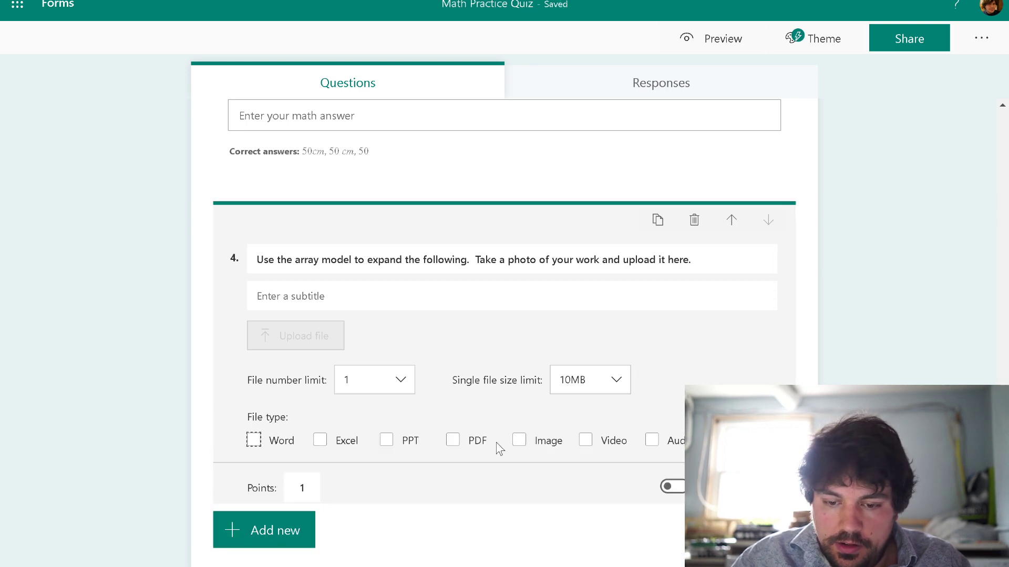
left_click(546, 446)
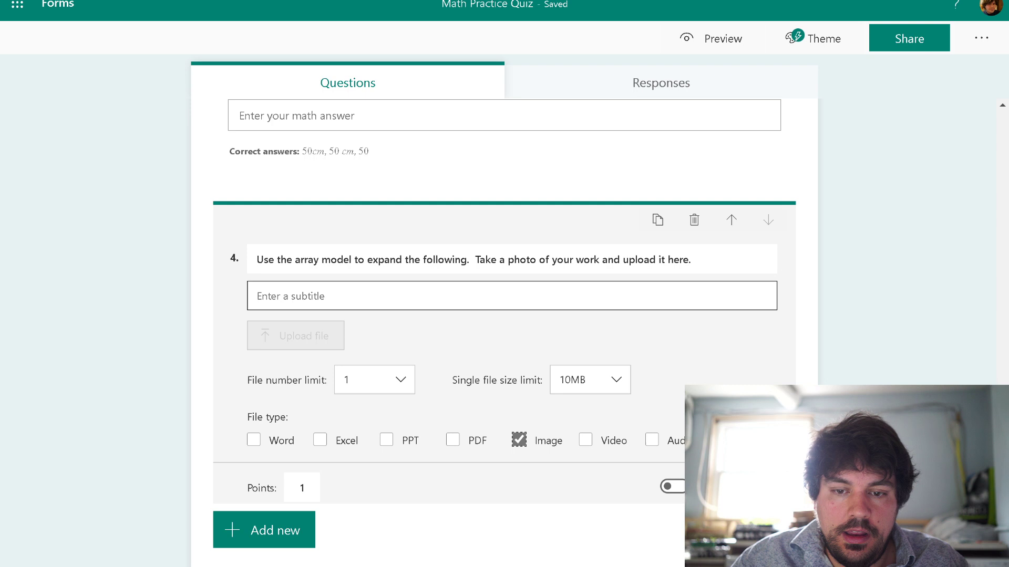
key("Tab")
key("shift+Tab")
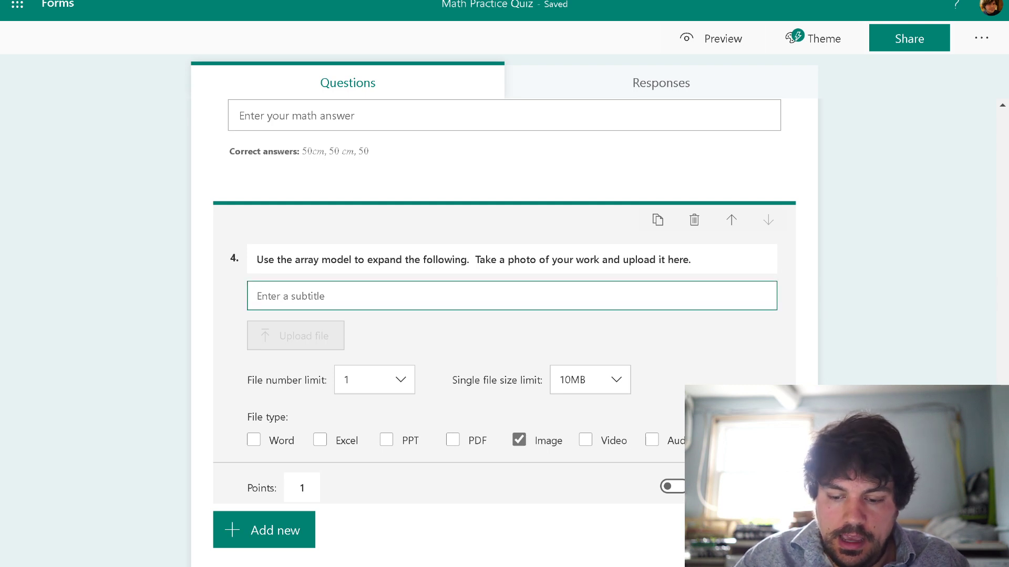
type("(x+3)(x-4")
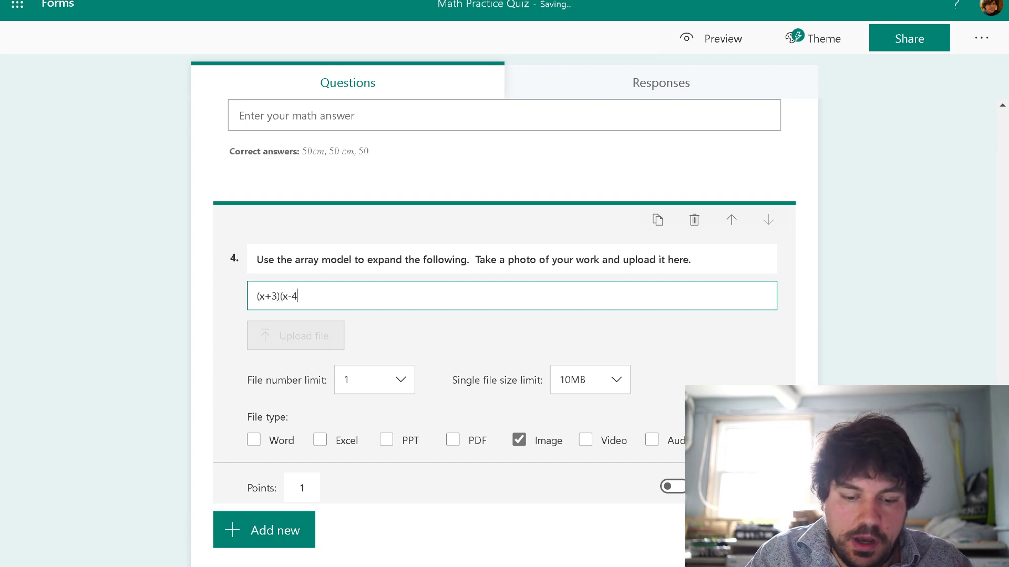
left_click(226, 300)
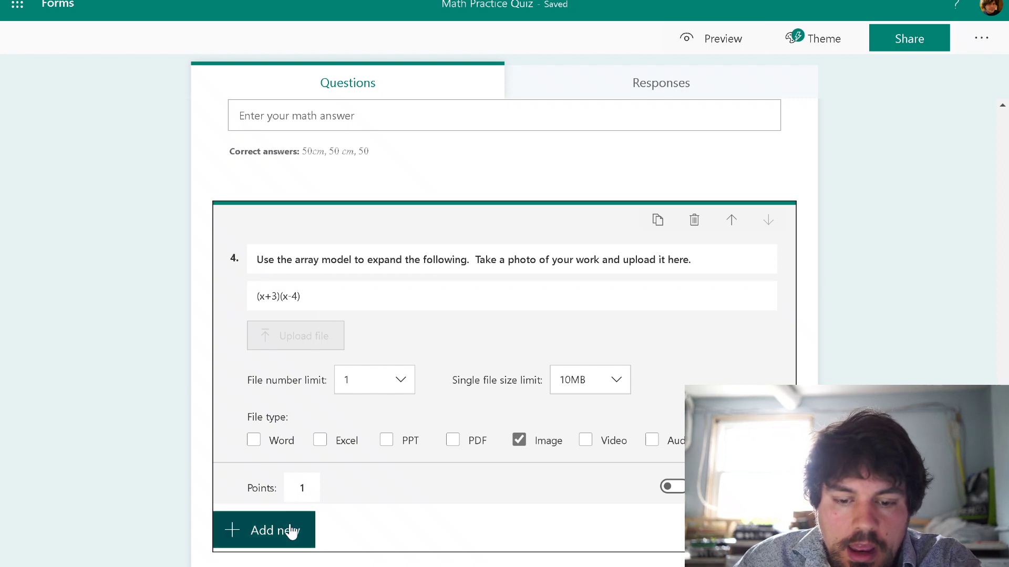
Review the triangle image in question 3 and the subtitle and upload settings of question 4
scroll(513, 430, "up", 5)
scroll(513, 430, "up", 4)
scroll(666, 228, "down", 3)
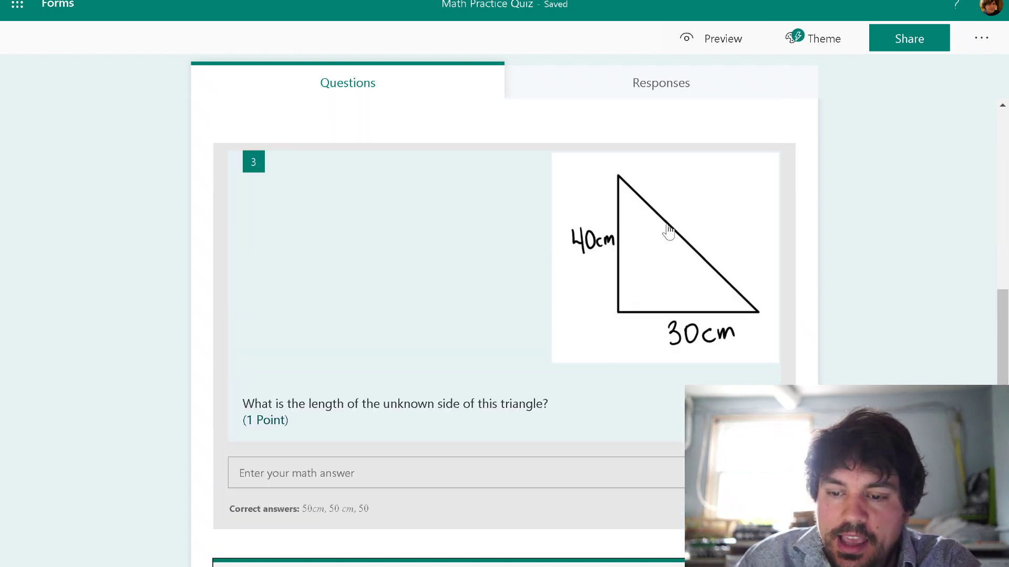
scroll(656, 259, "down", 7)
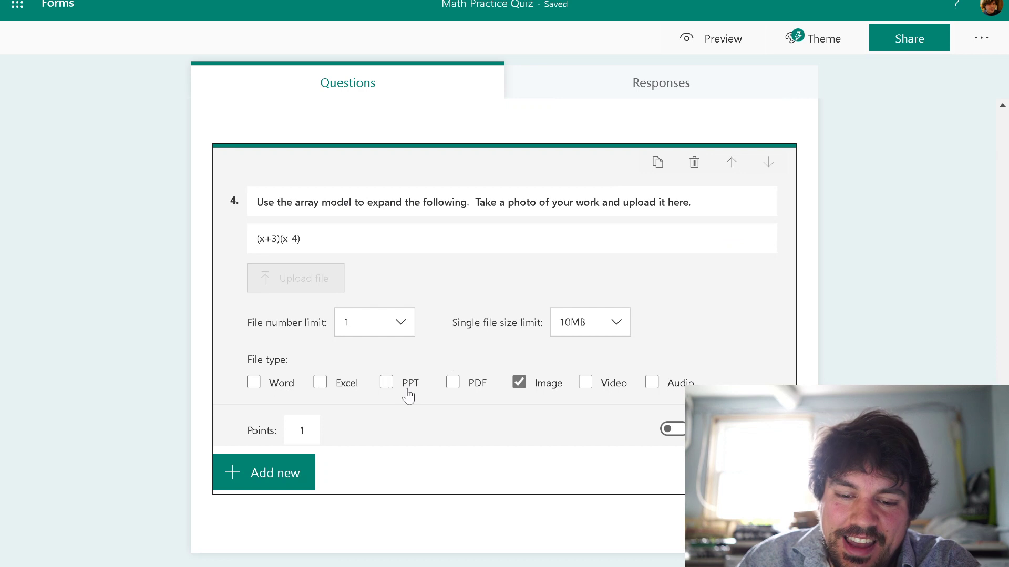
left_click_drag(289, 236, 259, 234)
left_click(302, 238)
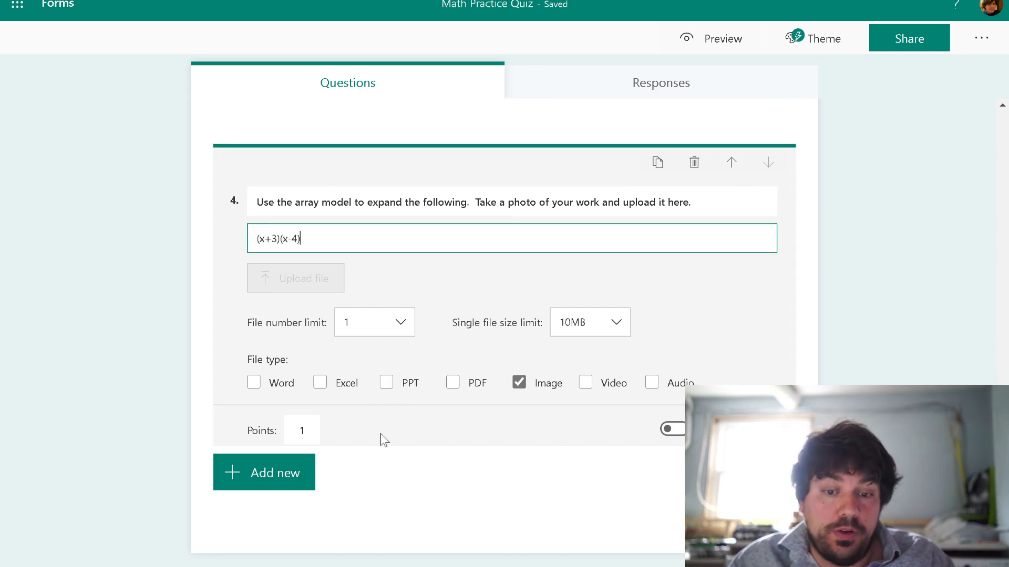
scroll(635, 407, "up", 12)
scroll(636, 413, "down", 12)
Switch to OneNote and erase the old triangle together with its 40cm and 30cm labels
key("alt+Tab")
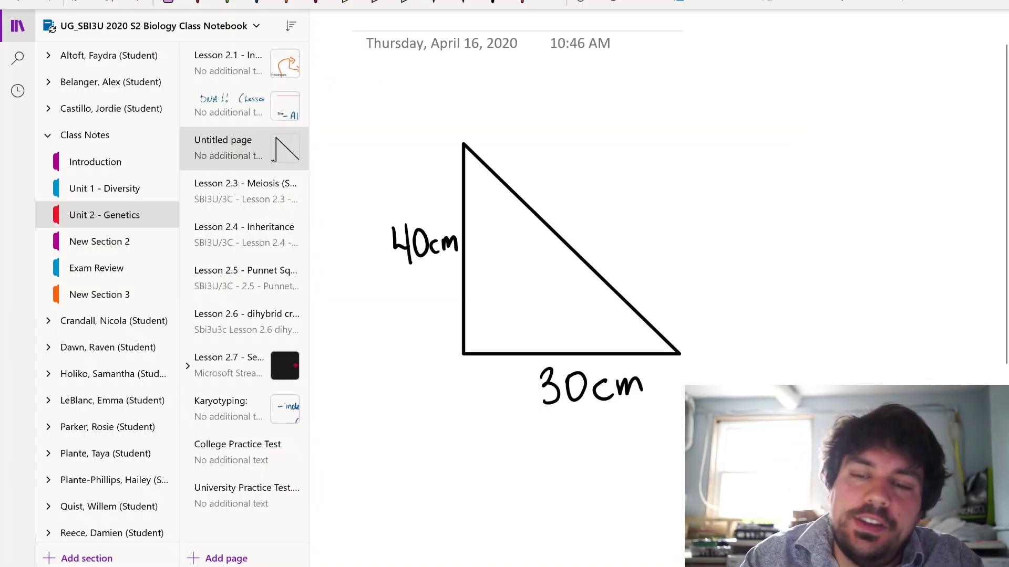
left_click_drag(395, 244, 465, 243)
left_click_drag(543, 387, 640, 387)
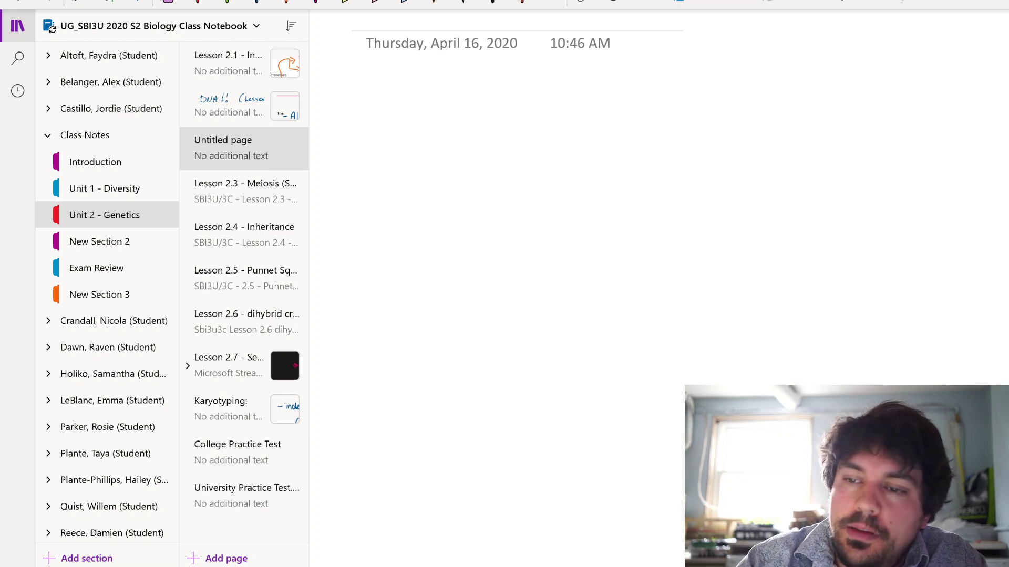
Draw a right triangle with the black pen, marking the right angle and labelling the upper angle theta
left_click(493, 3)
mouse_move(445, 164)
left_mouse_down()
mouse_move(453, 288)
mouse_move(752, 301)
mouse_move(444, 165)
left_mouse_up()
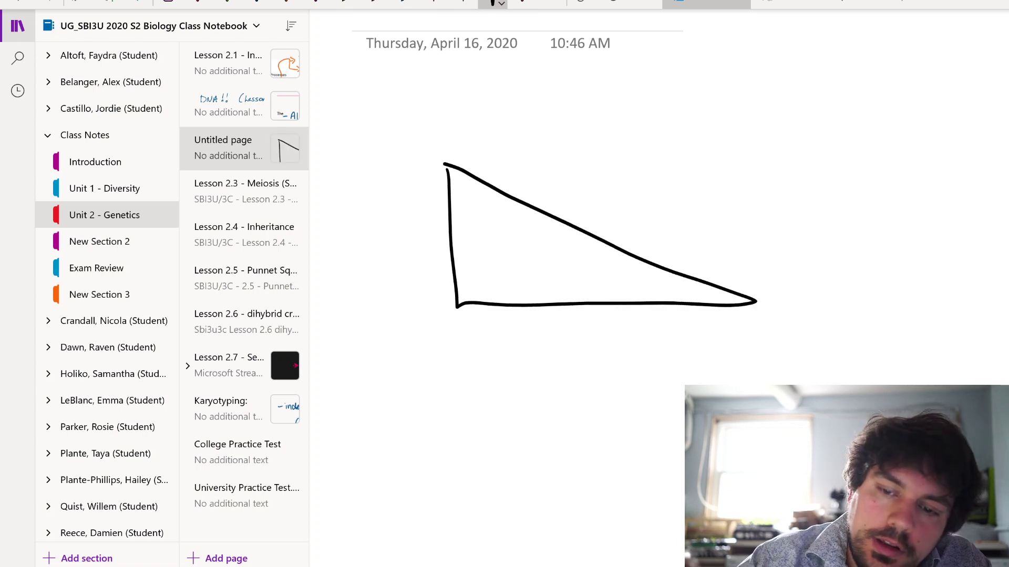
key("ctrl+z")
mouse_move(466, 173)
left_mouse_down()
mouse_move(744, 307)
mouse_move(466, 162)
mouse_move(457, 284)
mouse_move(651, 360)
mouse_move(452, 149)
left_mouse_up()
key("ctrl+z")
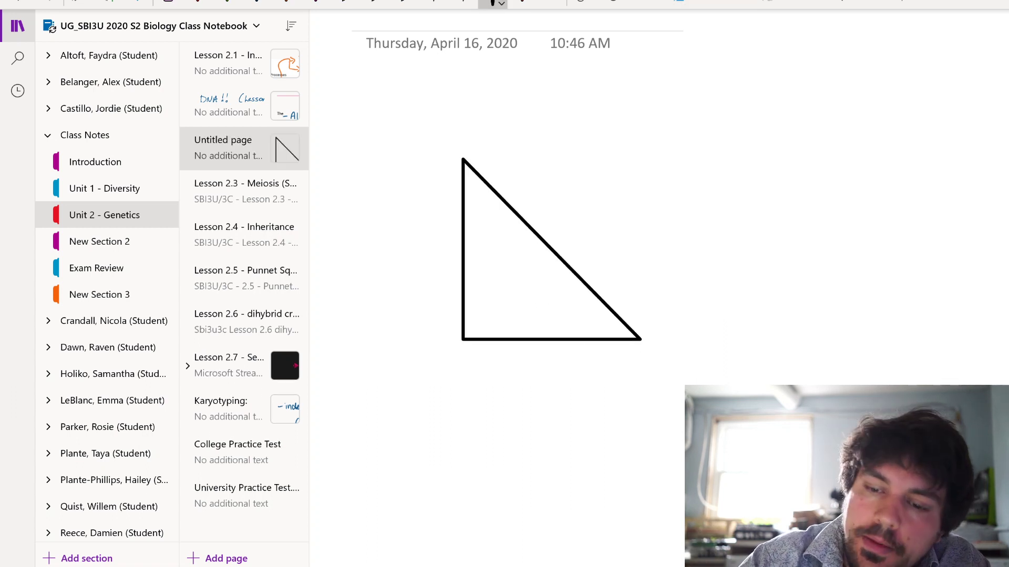
left_click_drag(465, 322, 483, 338)
left_click_drag(487, 197, 502, 200)
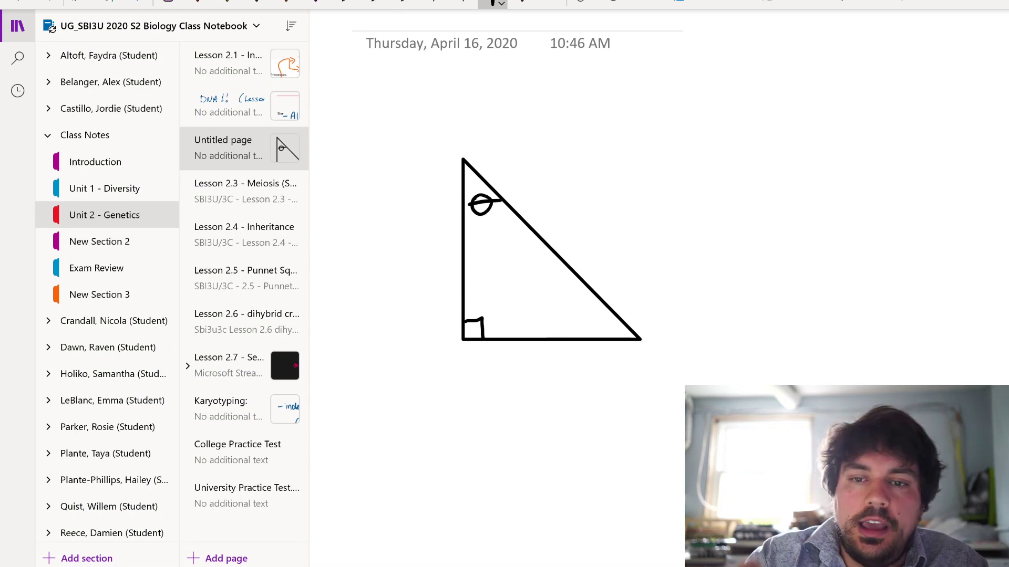
Highlight the triangle's base in yellow and its hypotenuse in light blue
left_click(344, 3)
mouse_move(464, 347)
left_mouse_down()
mouse_move(646, 346)
mouse_move(468, 355)
left_mouse_up()
left_click(404, 3)
left_click_drag(466, 152, 645, 340)
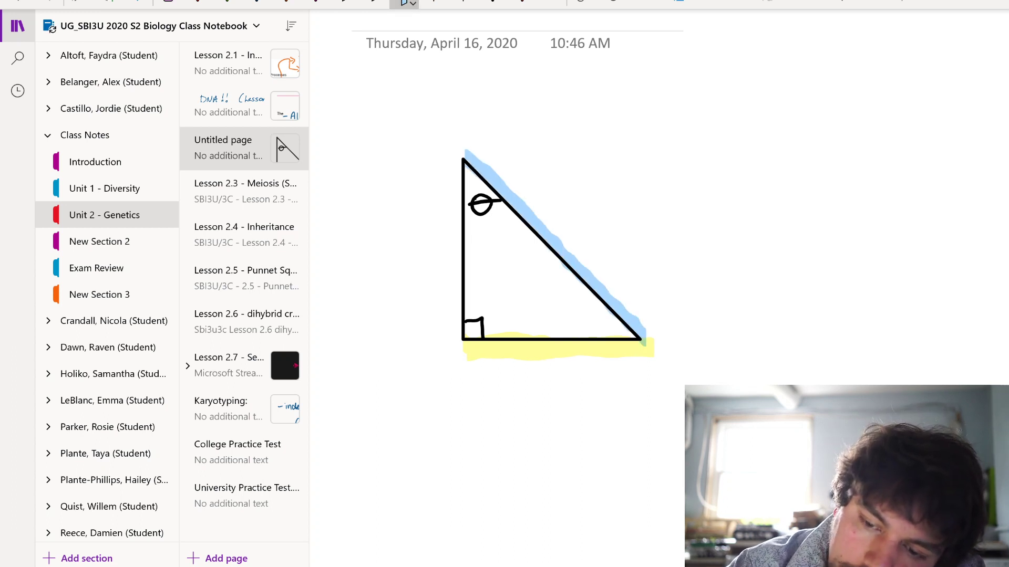
Recolour the pink highlighter to a lighter green and highlight the triangle's vertical side with it
left_click(375, 3)
left_click(376, 3)
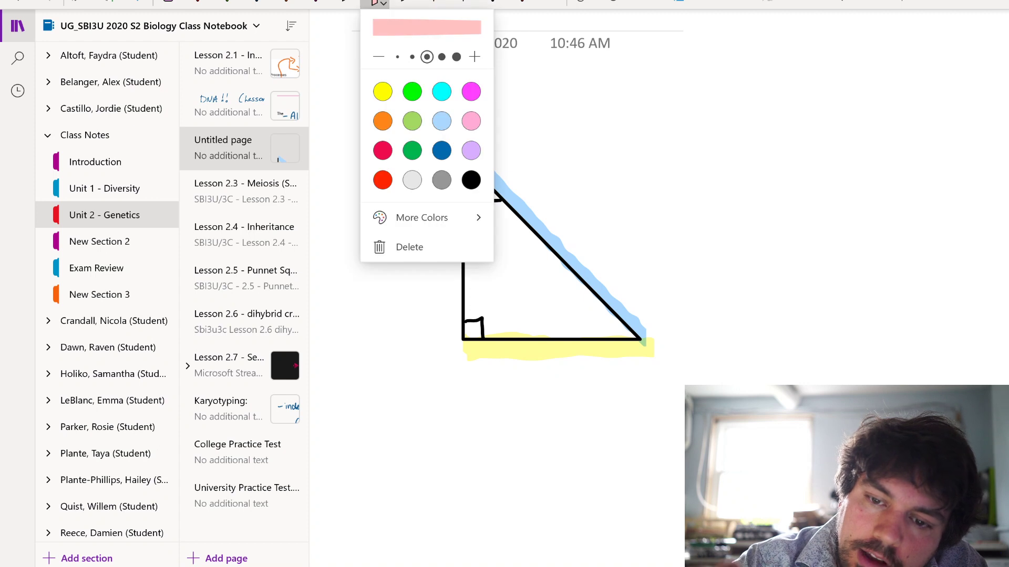
left_click(412, 92)
left_click(376, 3)
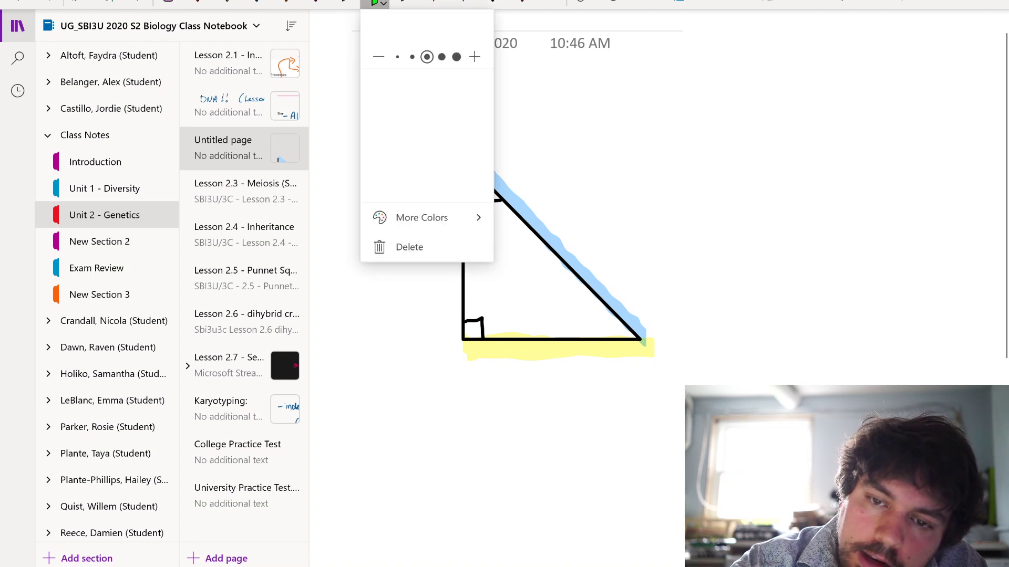
left_click(422, 218)
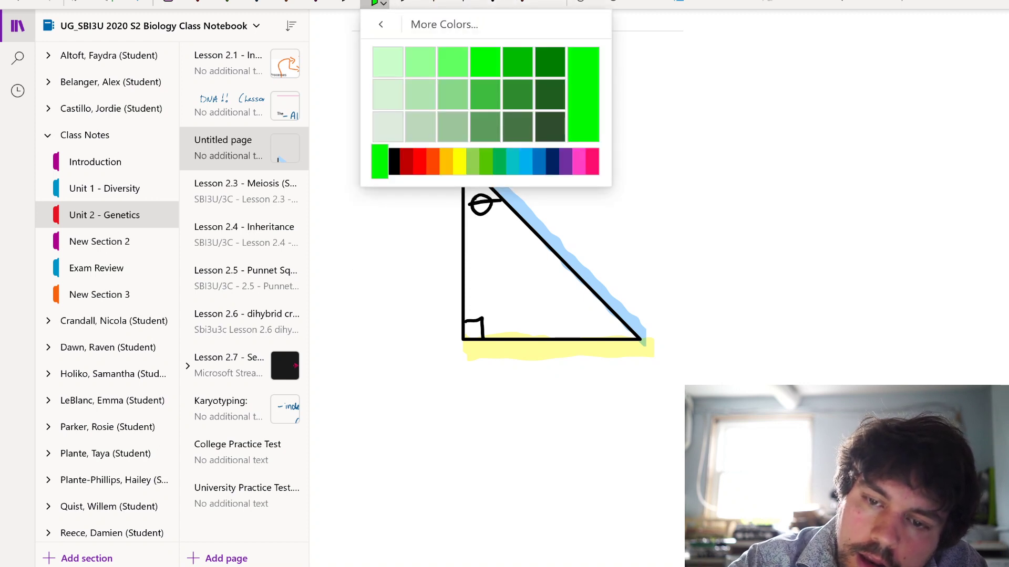
left_click(452, 61)
left_click_drag(457, 152, 454, 353)
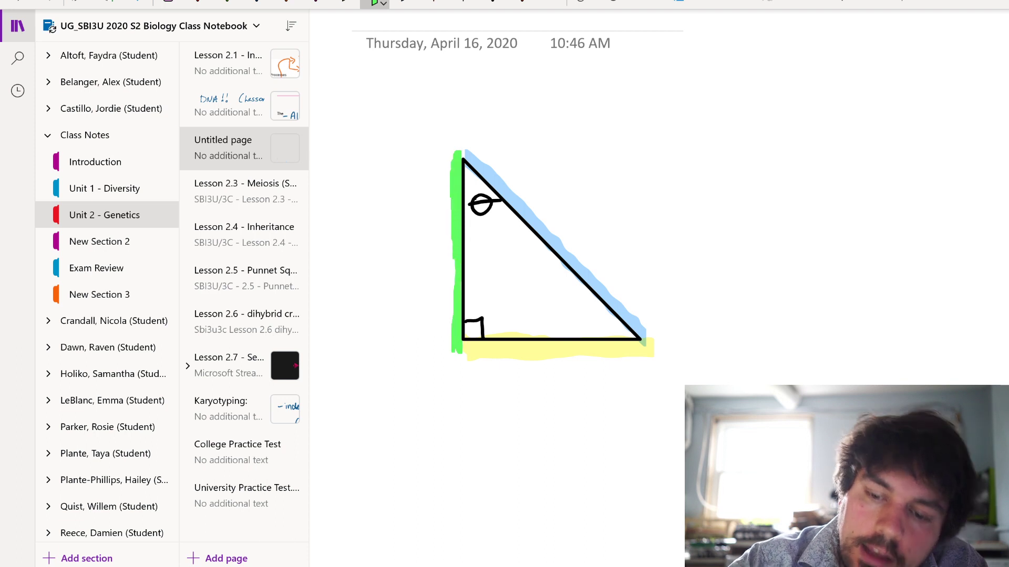
Capture a snip of the coloured triangle and save it as Practice Quiz 2 in the Desktop's quiz folder
left_click(429, 496)
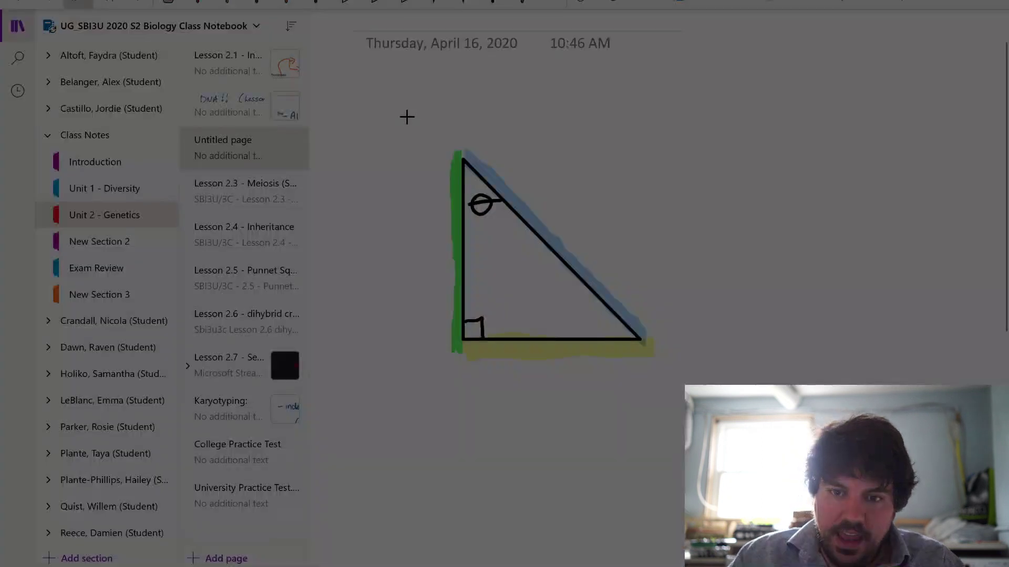
left_click_drag(406, 116, 720, 387)
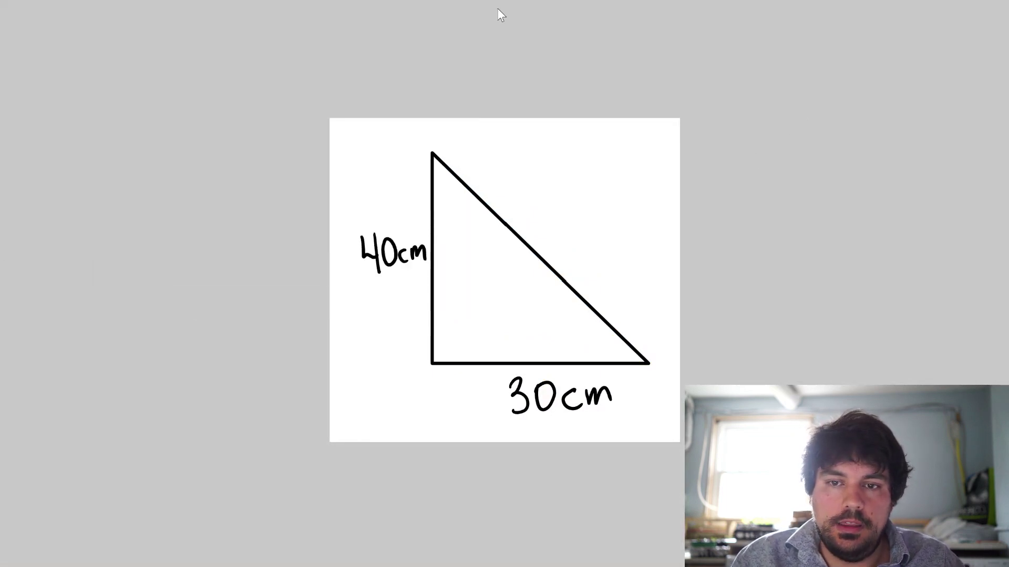
key("alt+Tab")
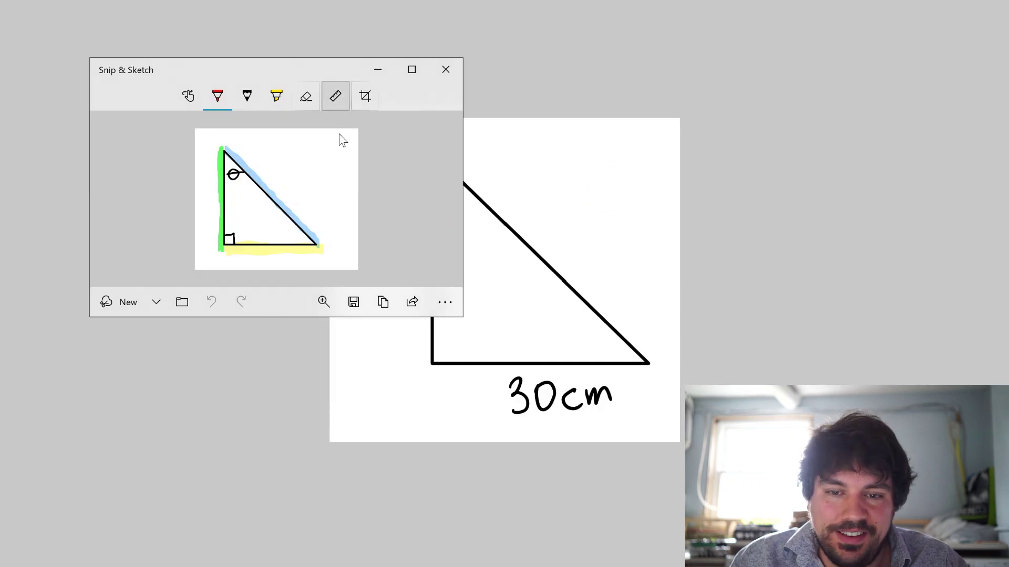
left_click(353, 301)
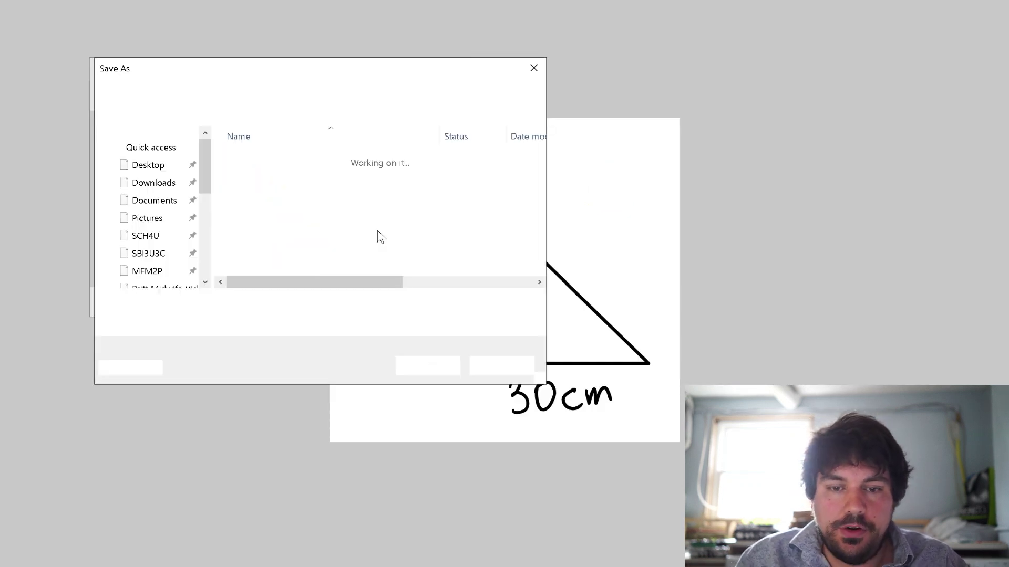
type("Practice")
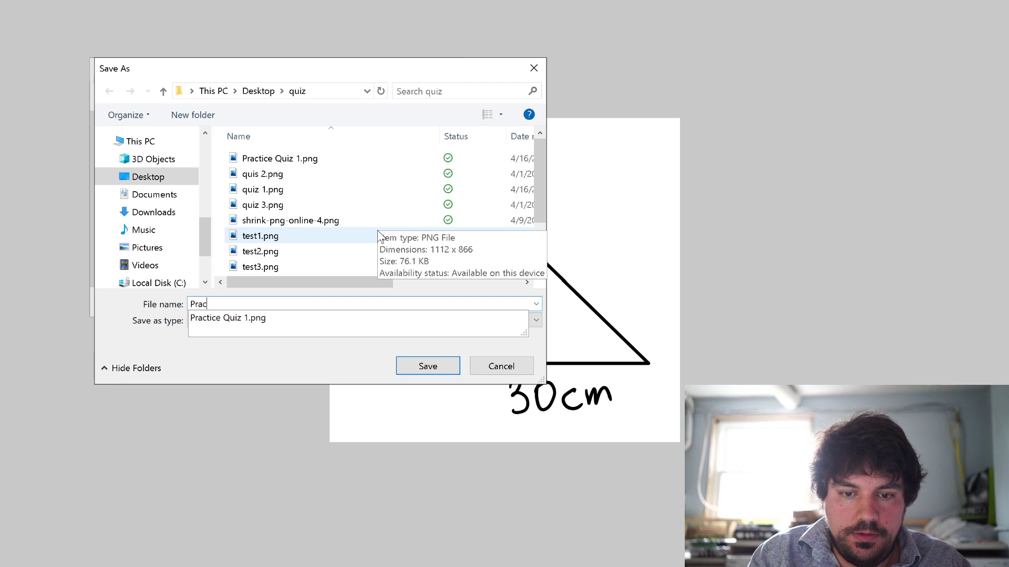
type(" Quiz 2")
key("Return")
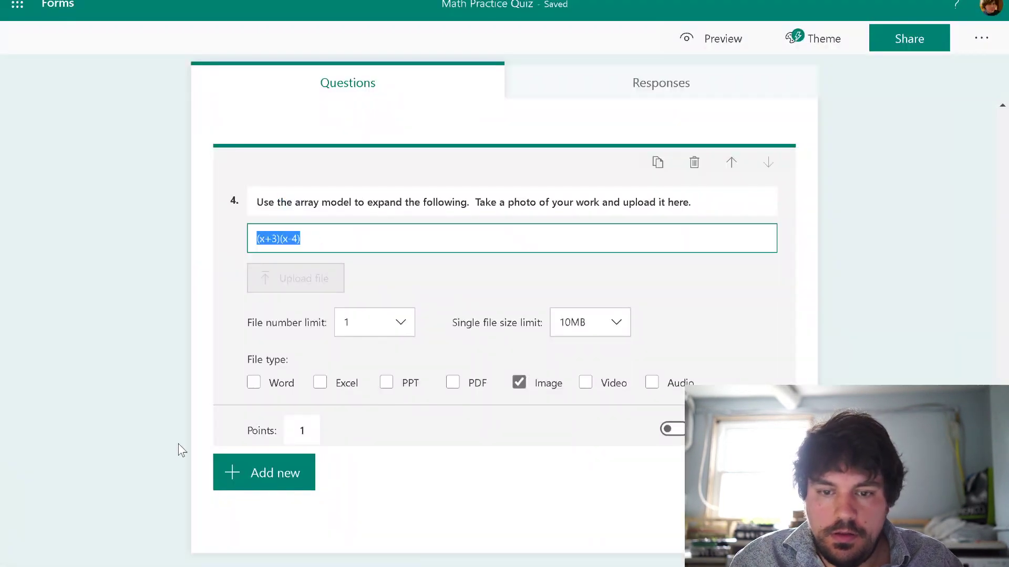
In the Forms quiz, add a Likert question as question 5 and reduce it to three options
left_click(264, 475)
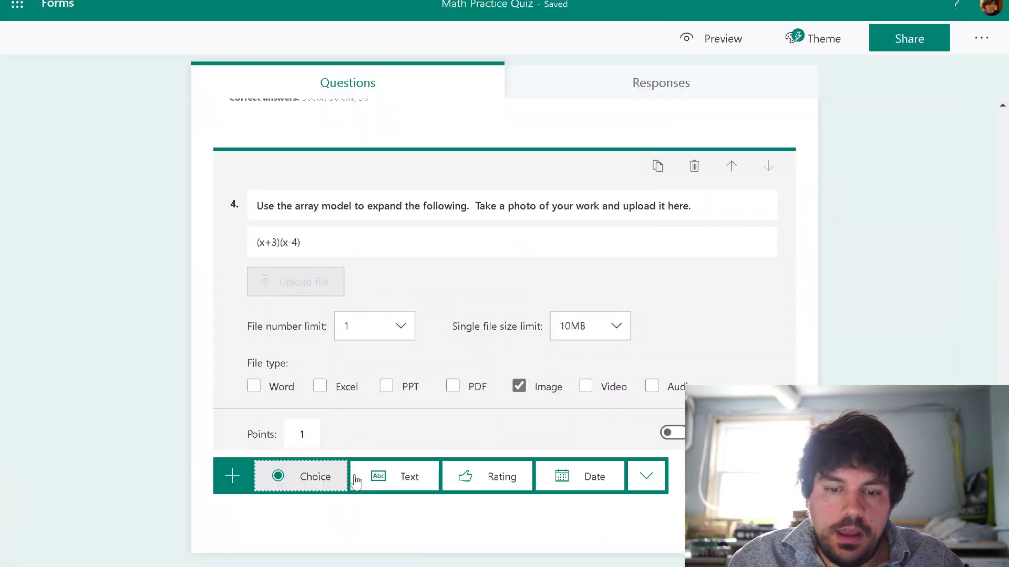
left_click(647, 476)
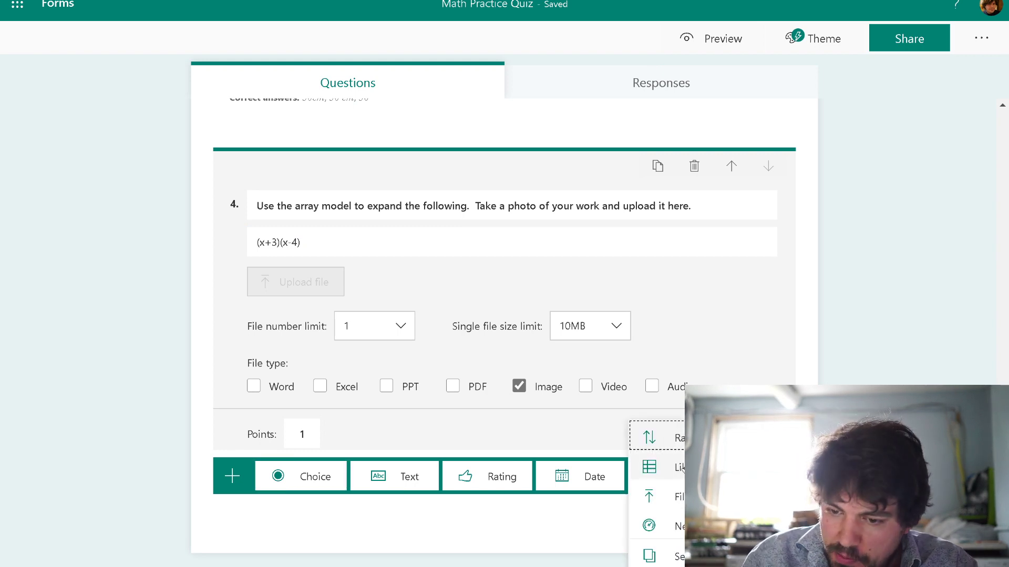
left_click(678, 467)
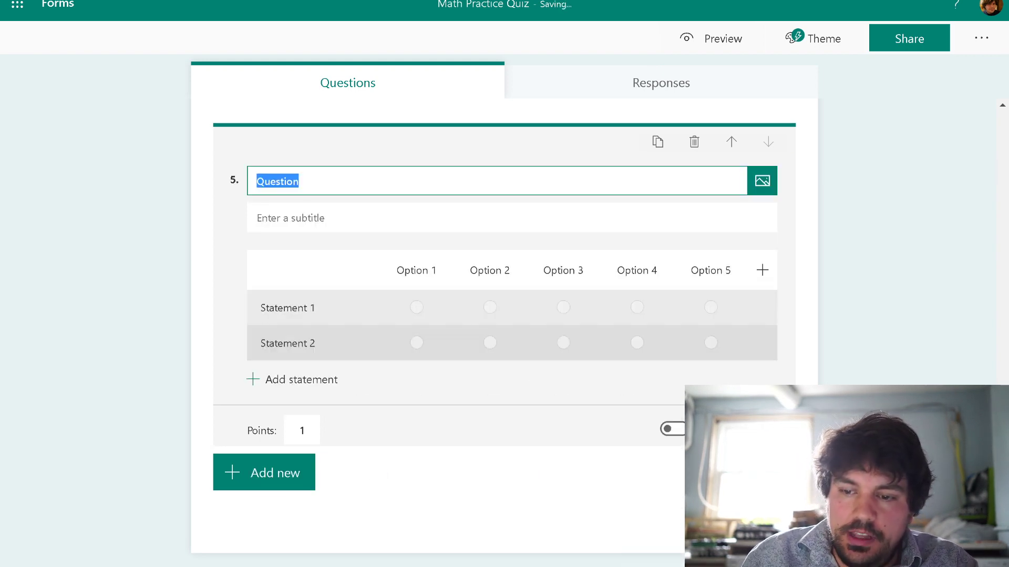
left_click(710, 270)
left_click(755, 263)
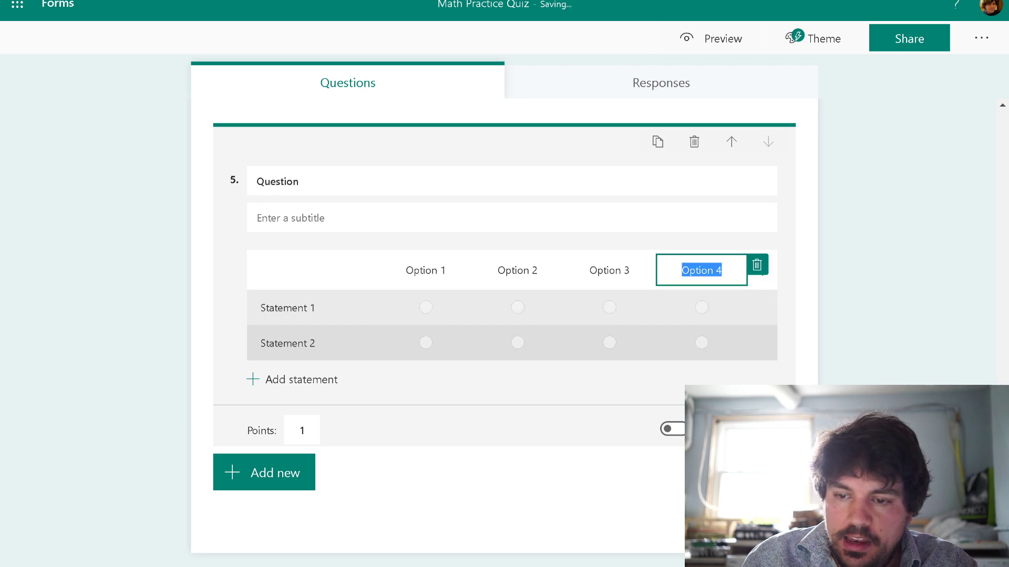
left_click(756, 267)
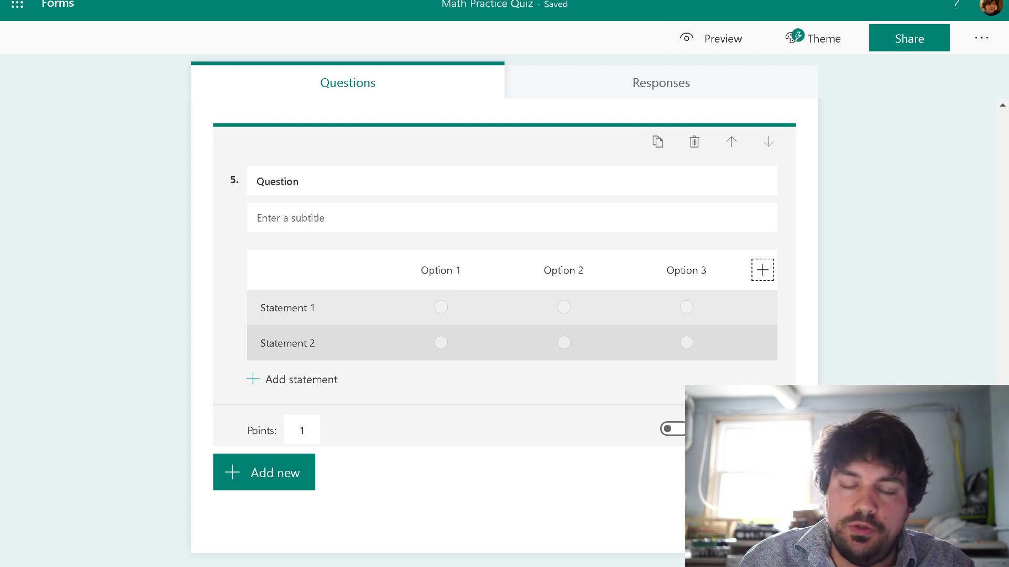
Title question 5 "What is the name of each side of the triangle shown here, based on the angle theta?"
left_click(447, 181)
type("Identify")
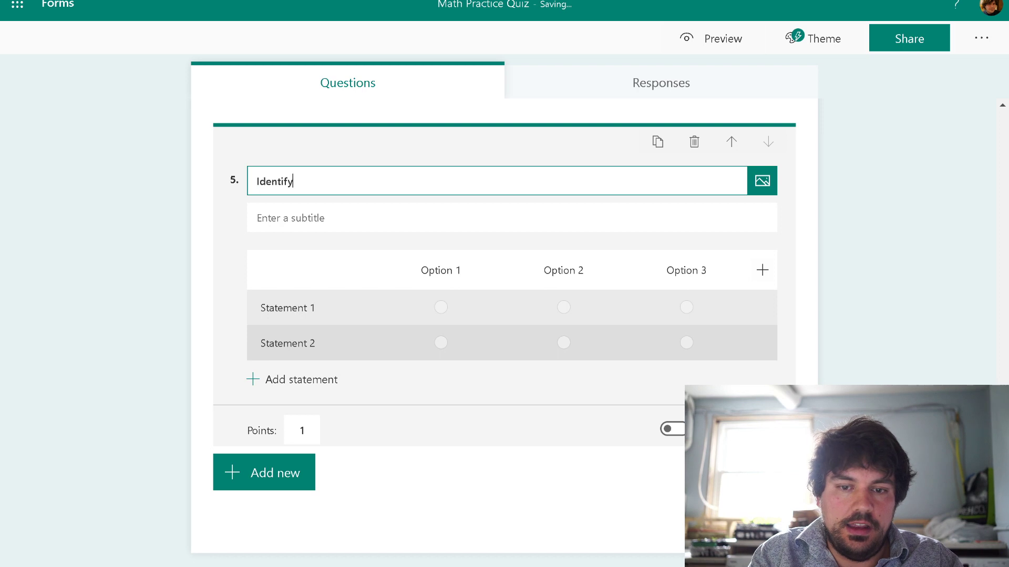
type(" the")
key("BackSpace")
key("BackSpace")
key("BackSpace")
key("BackSpace")
key("BackSpace")
key("BackSpace")
key("BackSpace")
key("BackSpace")
key("BackSpace")
key("BackSpace")
key("BackSpace")
key("BackSpace")
type("What is the name of each side of the triangle shown here, based on the angle theta?")
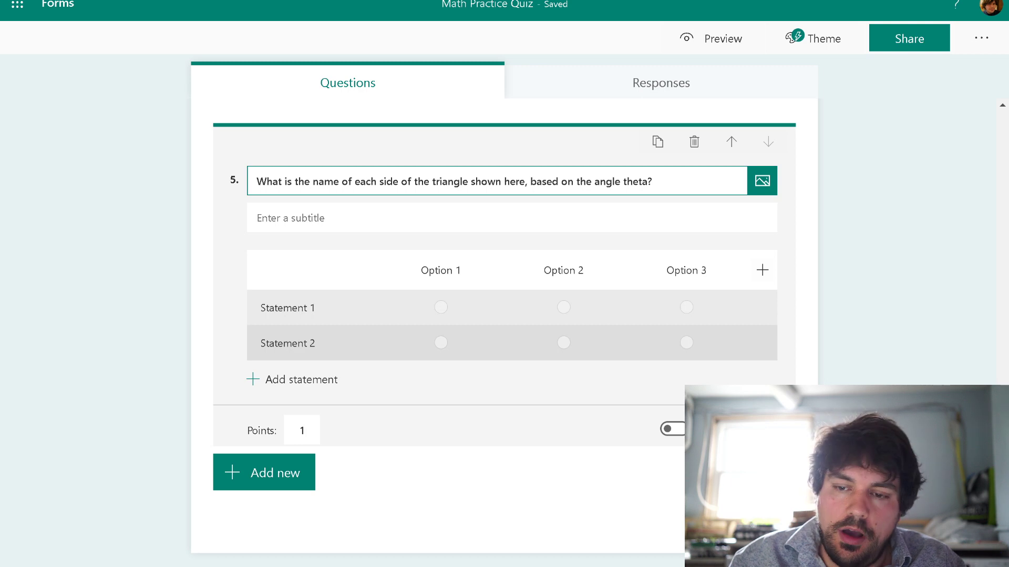
Upload the saved Practice Quiz 2 triangle image into question 5
left_click(762, 181)
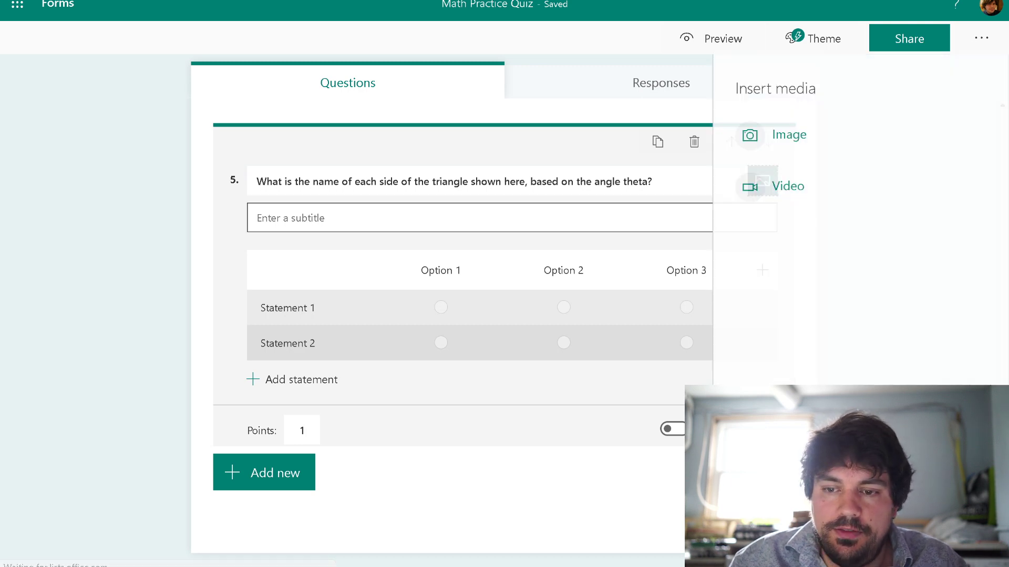
left_click(772, 153)
left_click(821, 132)
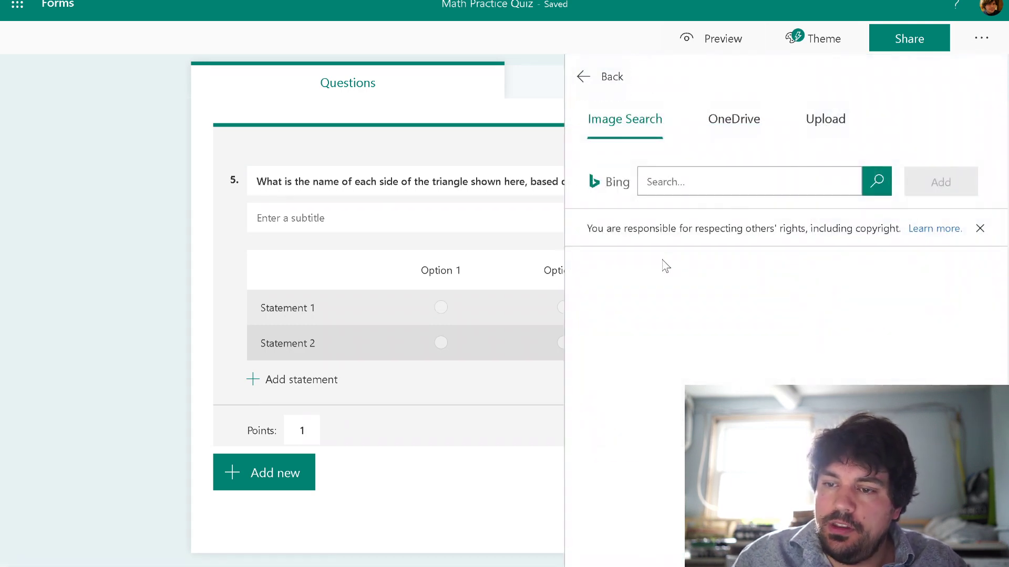
double_click(223, 51)
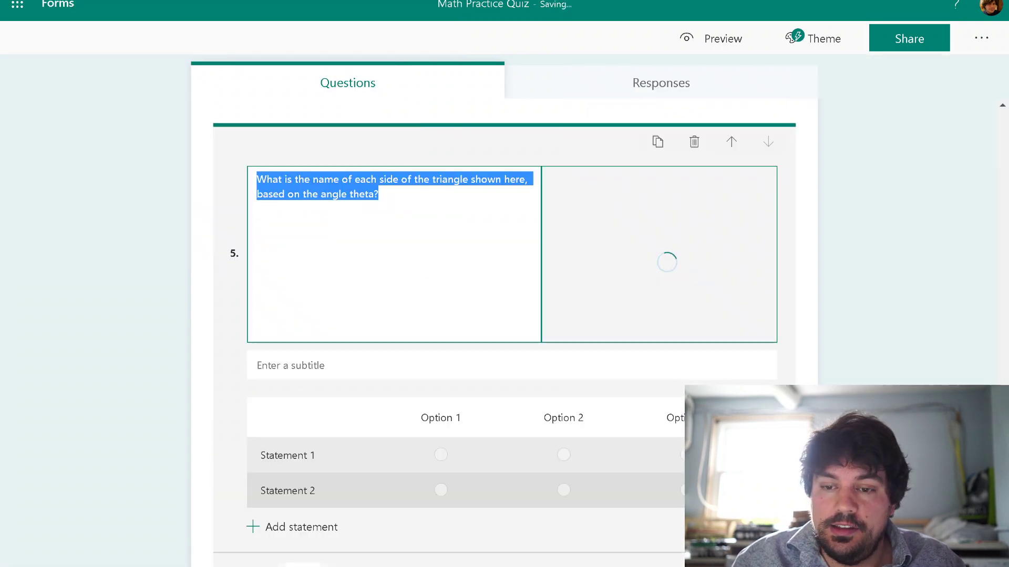
Switch to the Snip & Sketch window to check the side colours of the triangle
scroll(505, 315, "down", 3)
key("alt+Tab")
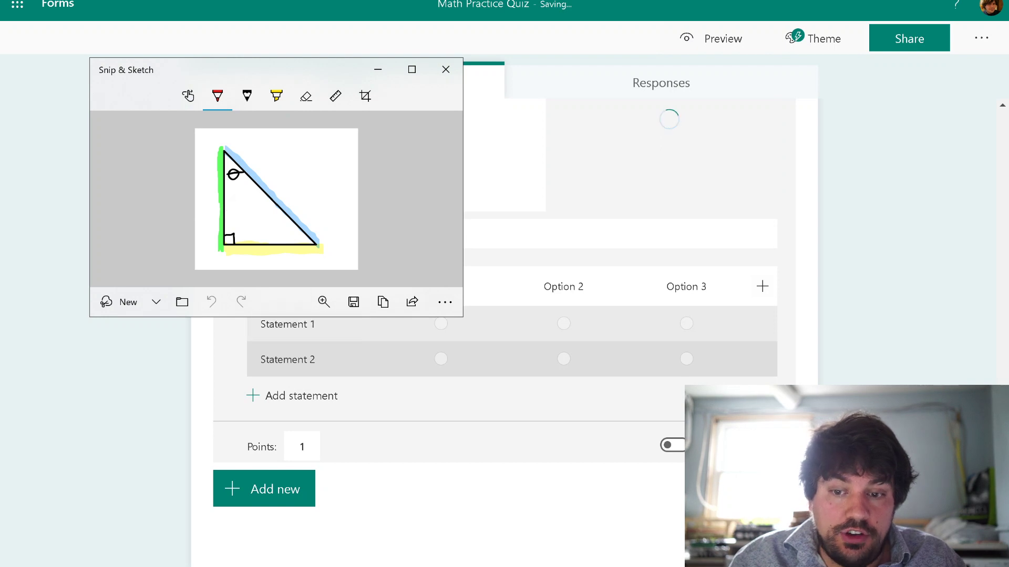
Return to the Forms quiz and label question 5's statements Green and Yellow, adding a third statement named Blue
key("alt+Tab")
left_click(336, 324)
type("Green")
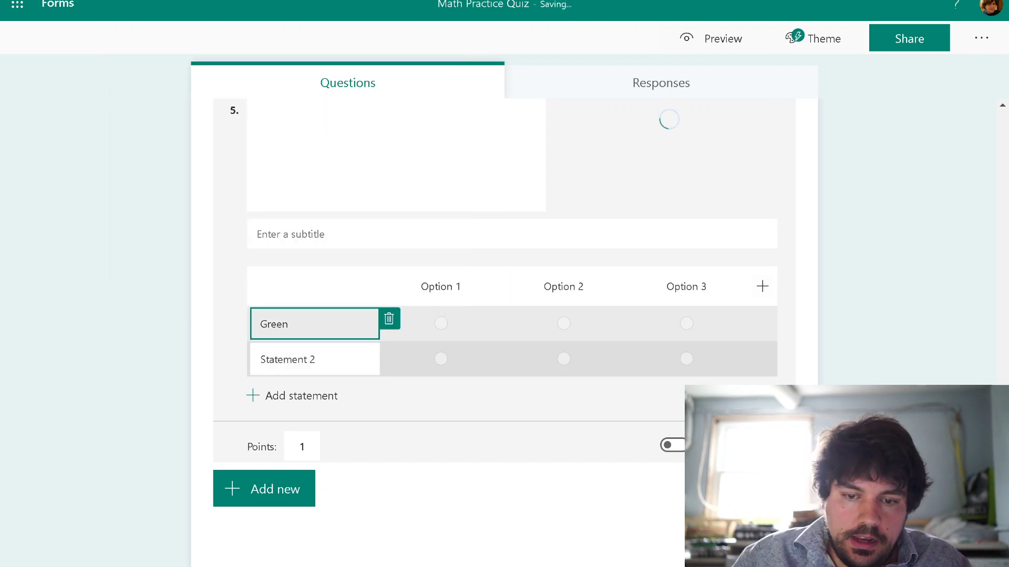
left_click(326, 359)
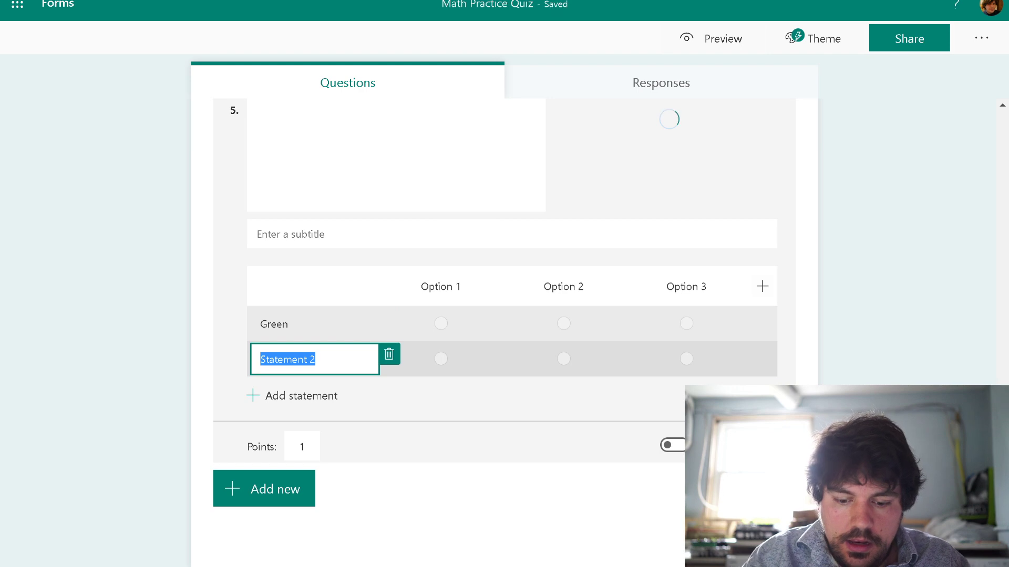
type("Yellow")
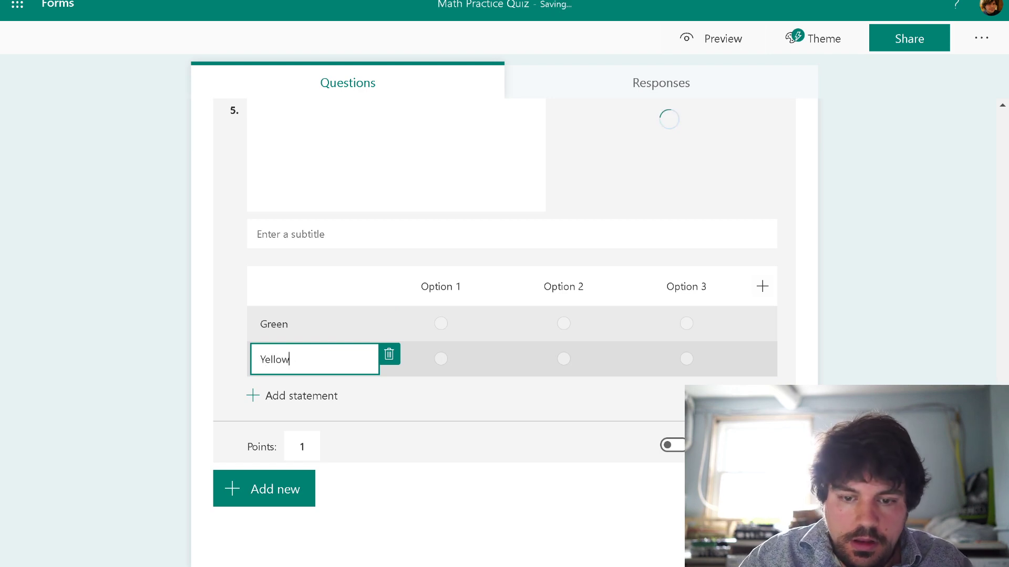
left_click(281, 403)
key("alt+Tab")
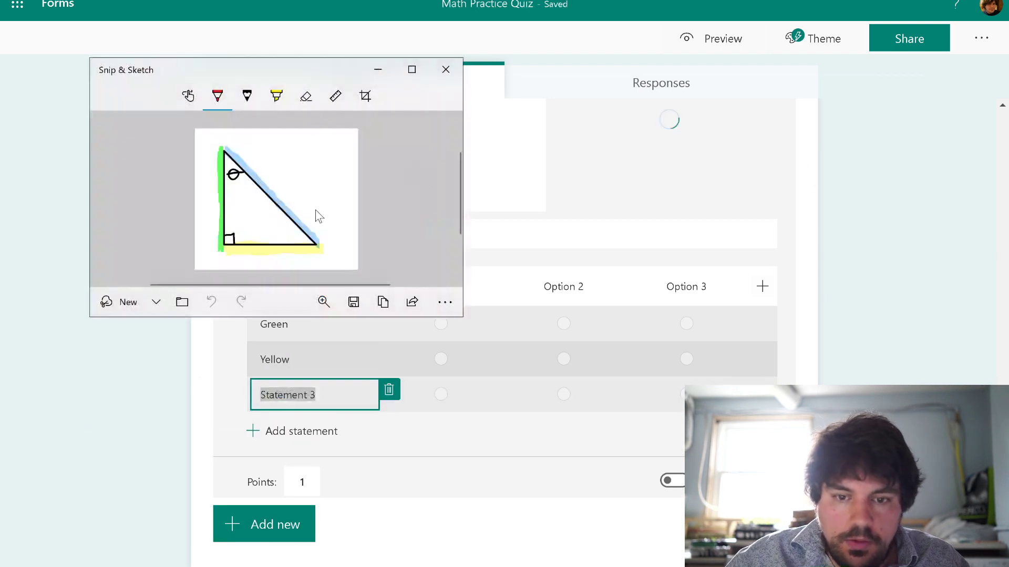
key("alt+Tab")
type("Bl")
key("BackSpace")
type("lue")
Name the three answer options of question 5 Opposite, Adjacent and Hypotenuse
left_click(440, 286)
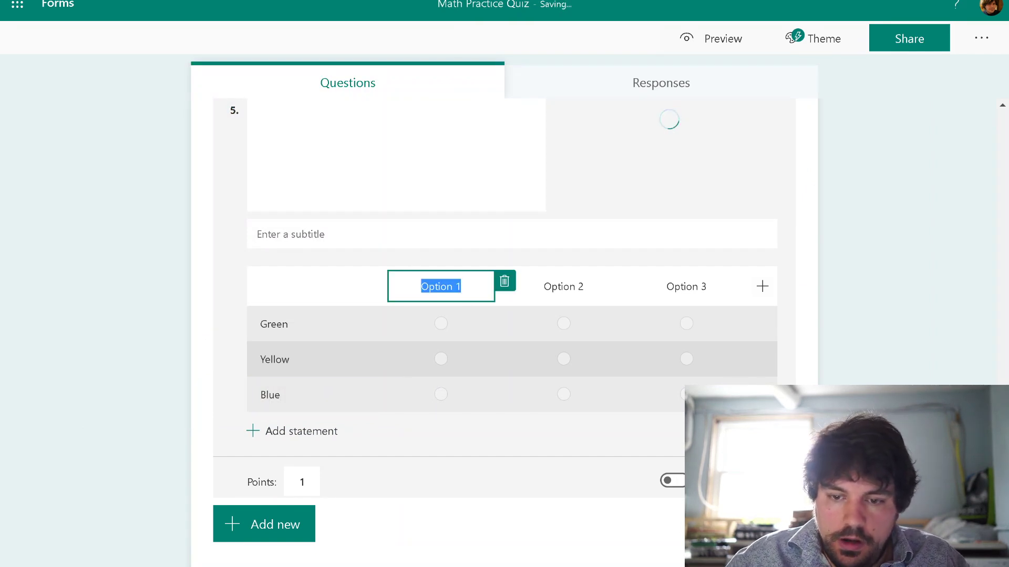
type("O")
key("alt+Tab")
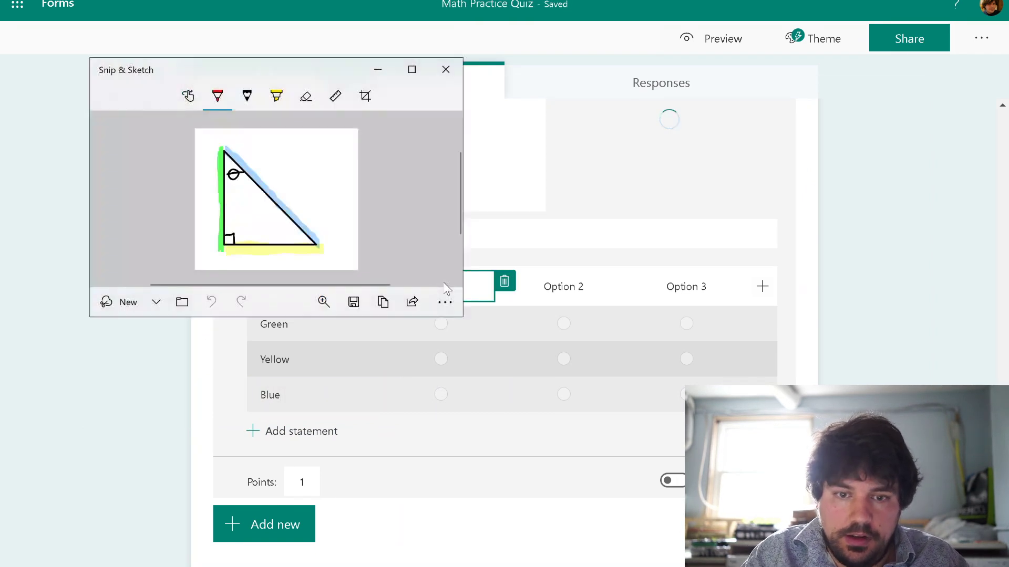
key("alt+Tab")
type("pposite")
key("Tab")
type("Adjacent")
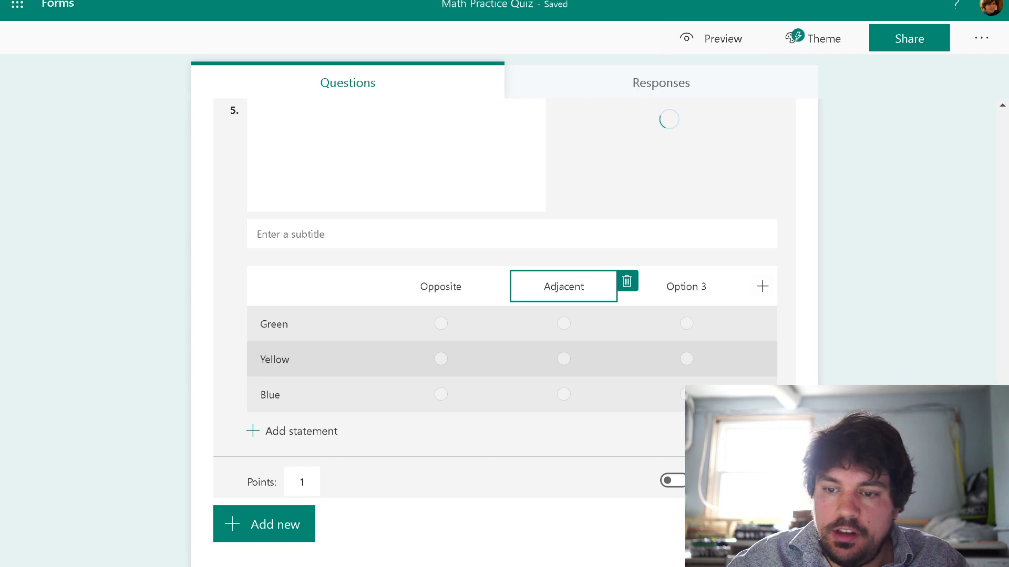
key("Tab")
type("Hypo")
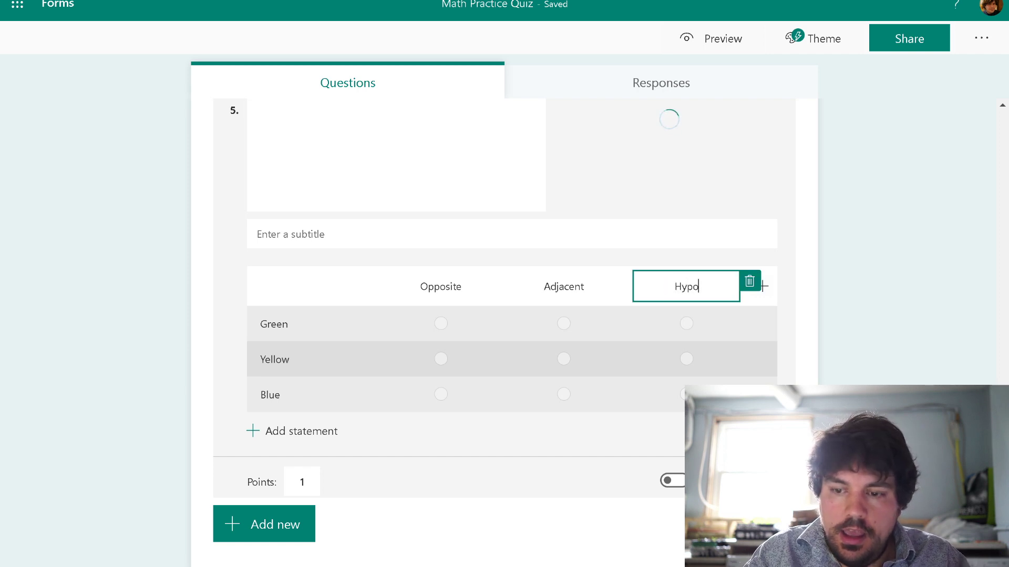
type("tenuse")
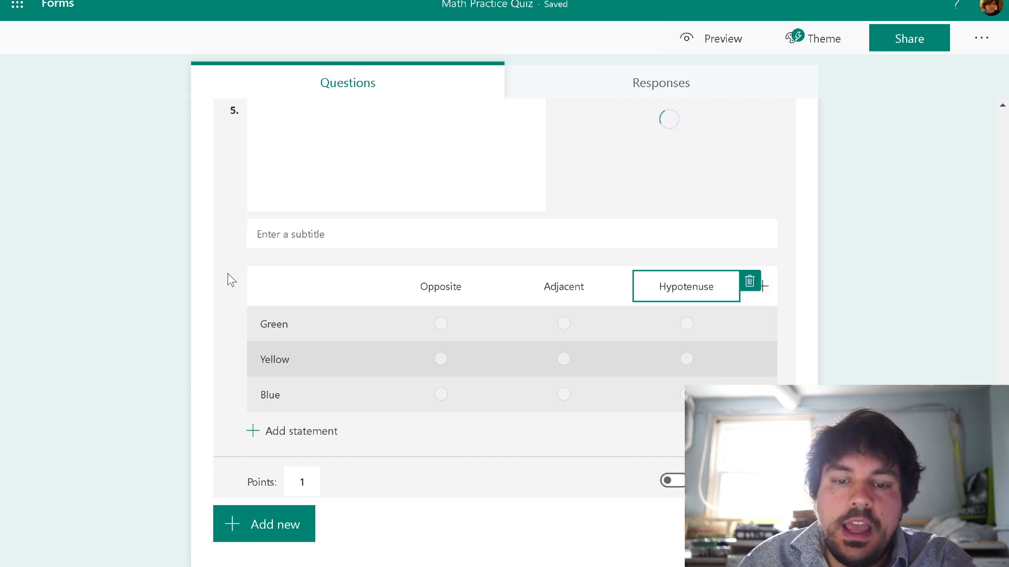
left_click(291, 286)
Set the points for question 4, the array model photo-upload question, to 3
scroll(302, 284, "up", 15)
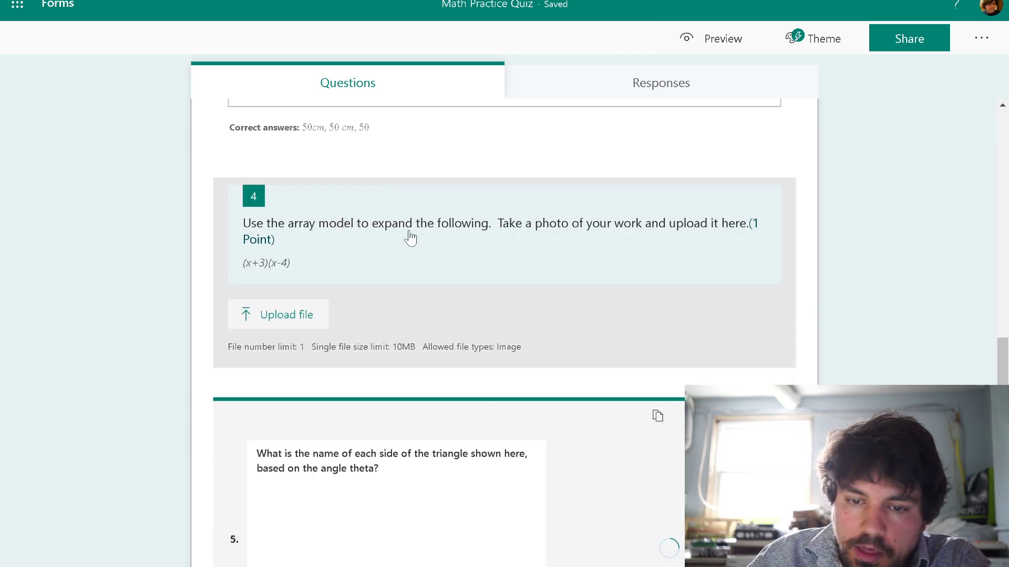
scroll(349, 254, "up", 12)
scroll(349, 241, "down", 7)
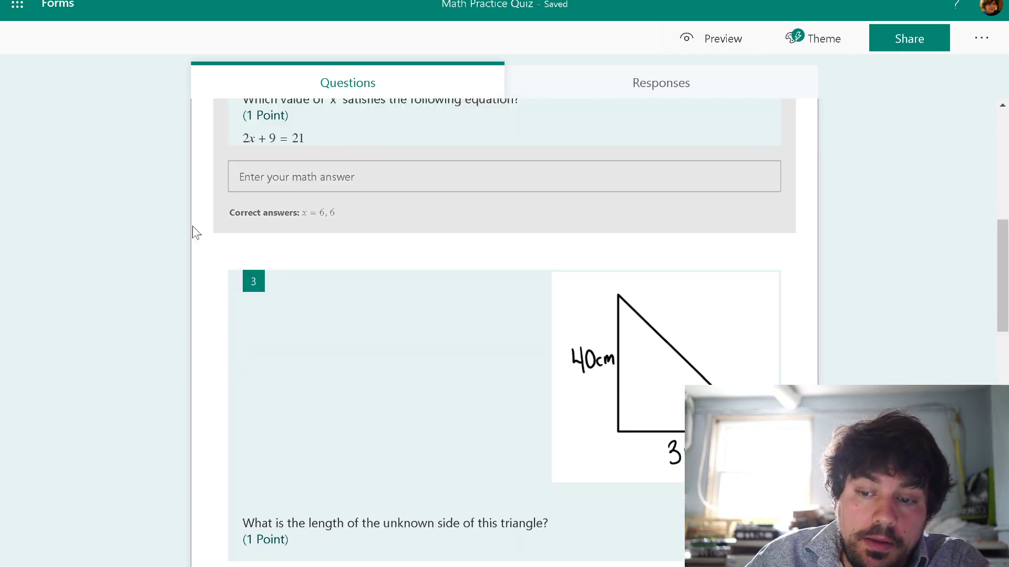
scroll(193, 230, "down", 4)
scroll(334, 261, "down", 7)
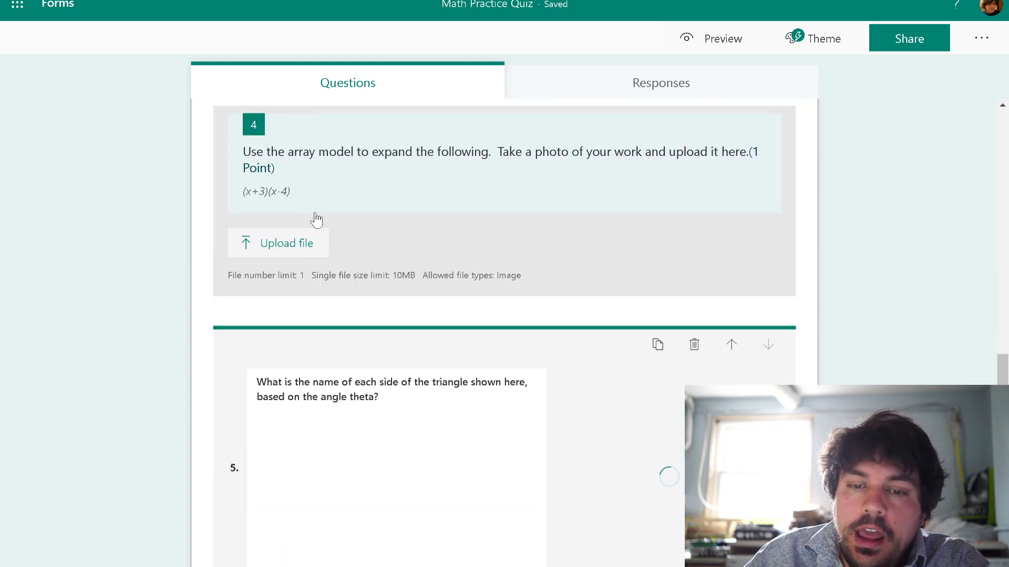
left_click(479, 232)
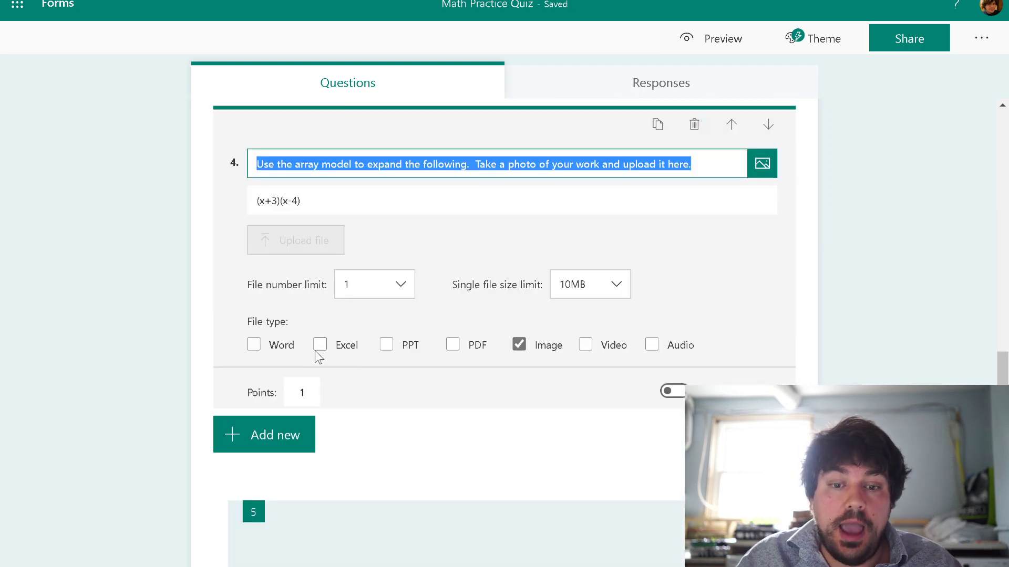
left_click(317, 393)
type("3")
left_click(177, 316)
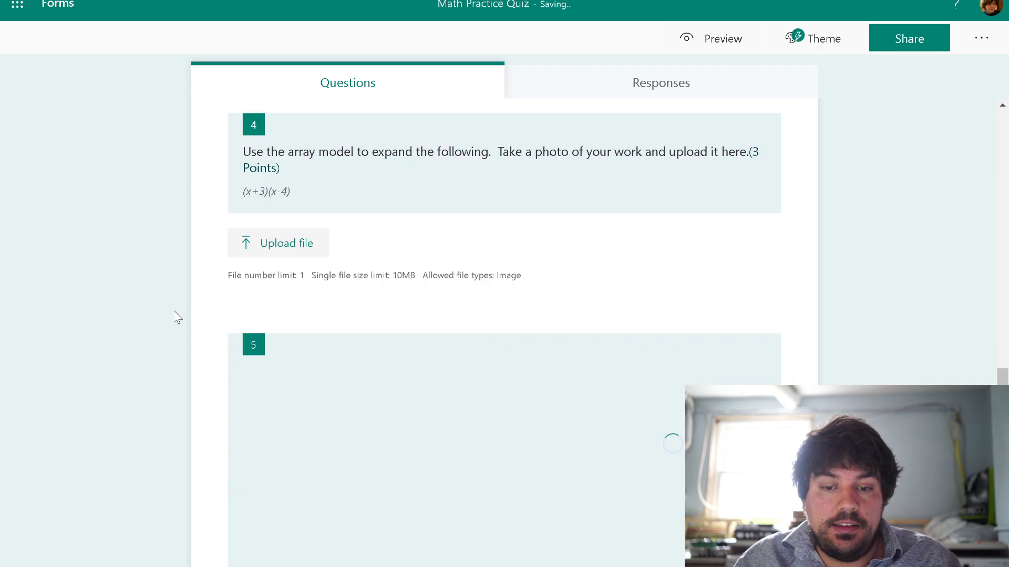
Add a Ranking question as question 6, titled "Order these from longest to shortest in length."
scroll(218, 376, "down", 6)
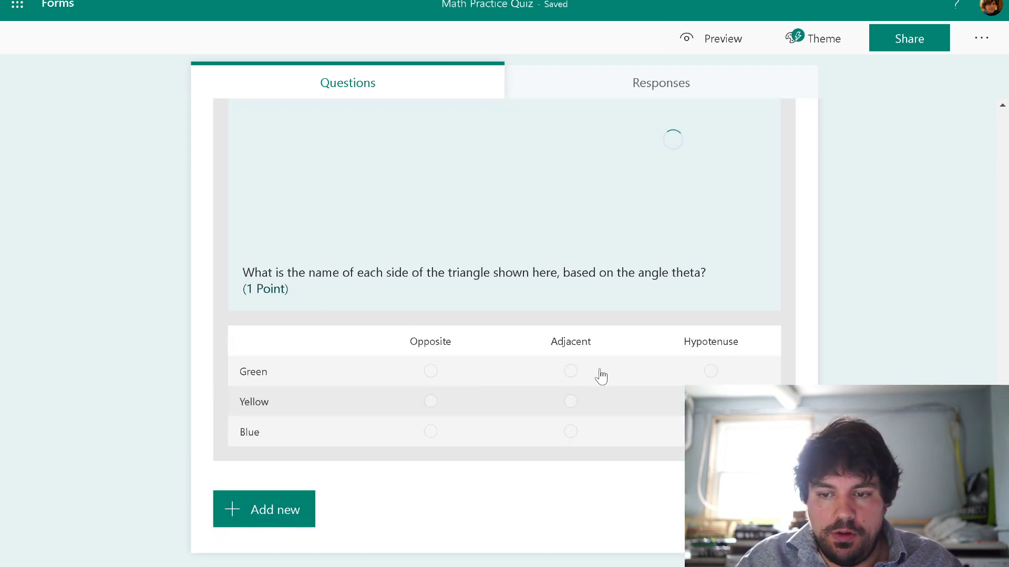
scroll(504, 350, "up", 1)
scroll(507, 351, "up", 15)
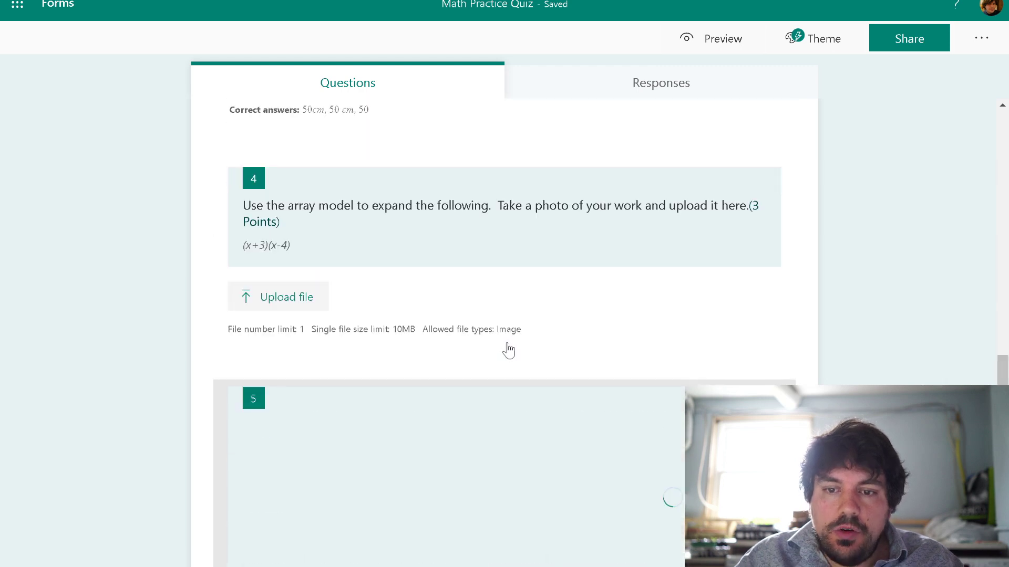
scroll(507, 351, "down", 10)
scroll(507, 351, "down", 5)
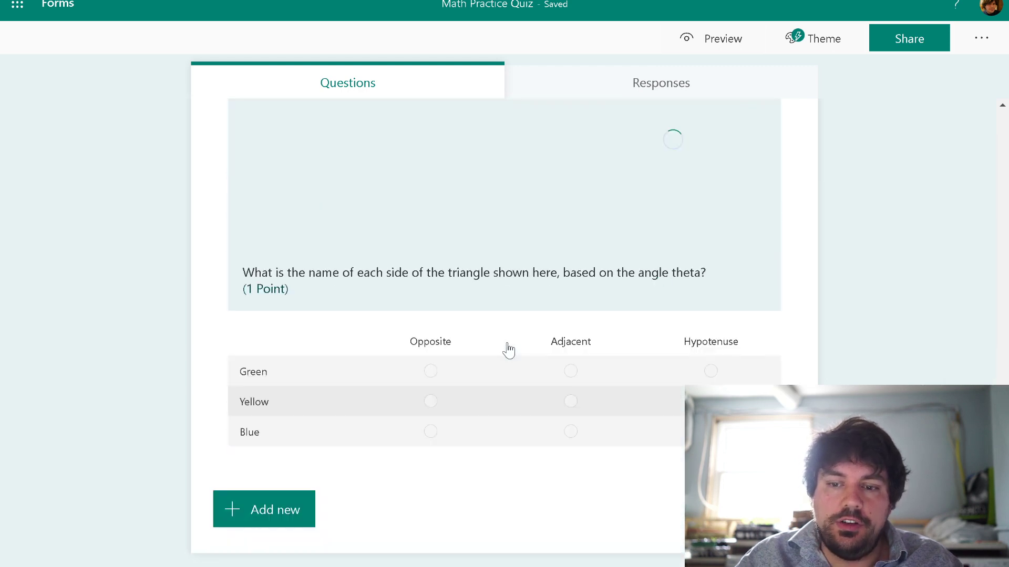
left_click(259, 520)
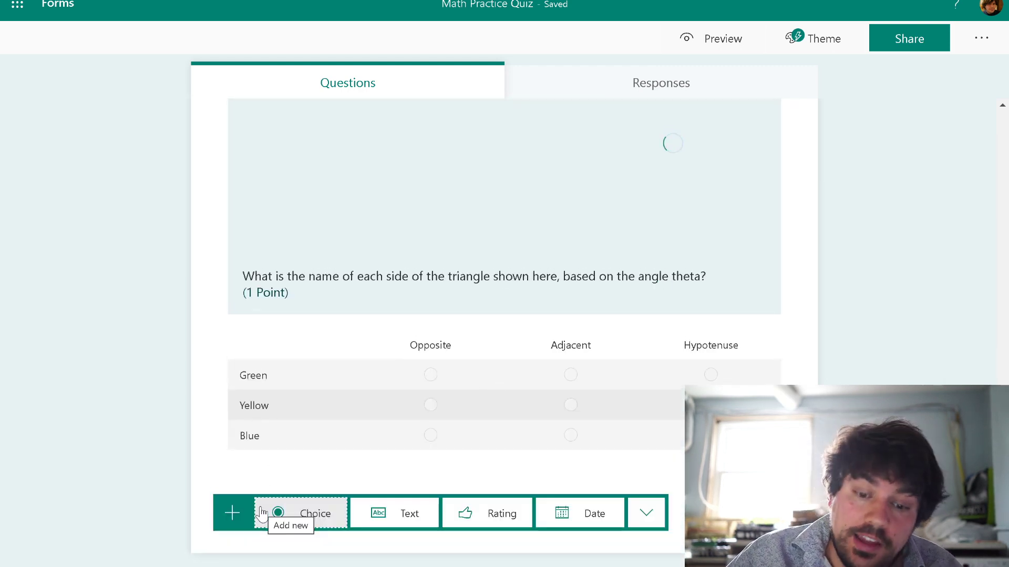
left_click(642, 518)
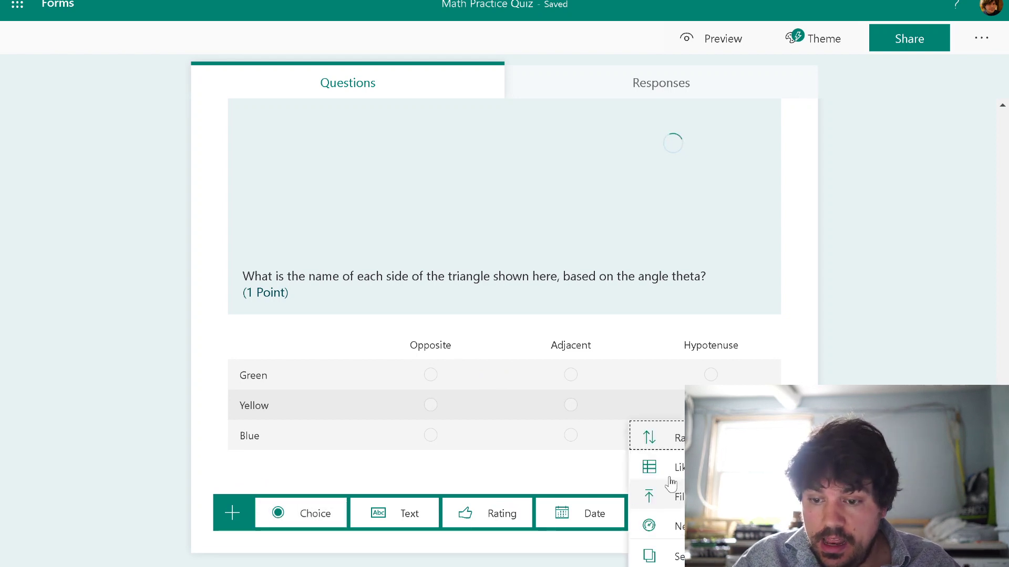
left_click(681, 440)
type("om")
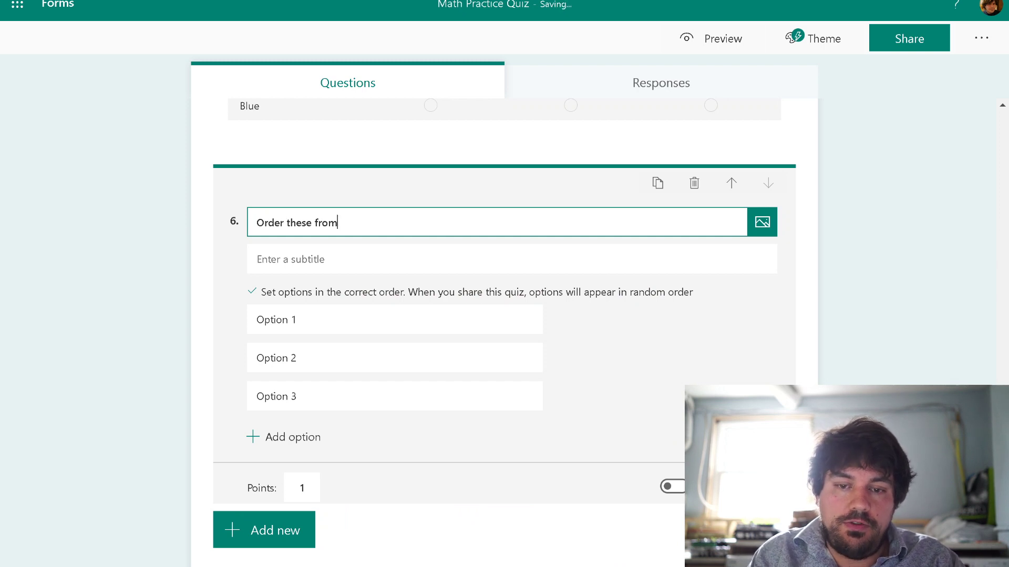
type("rder these from longest to sh")
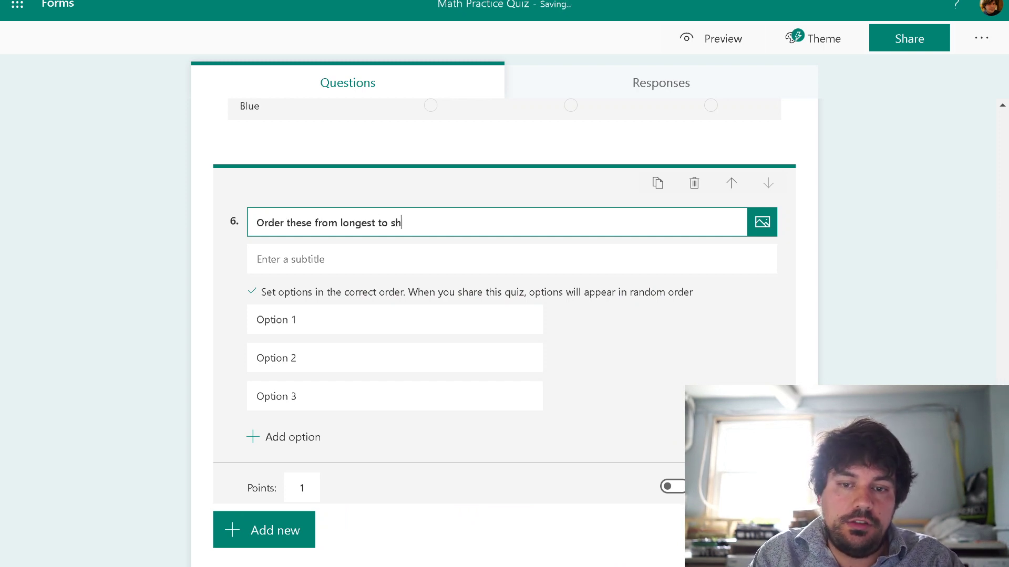
type("ortest in length")
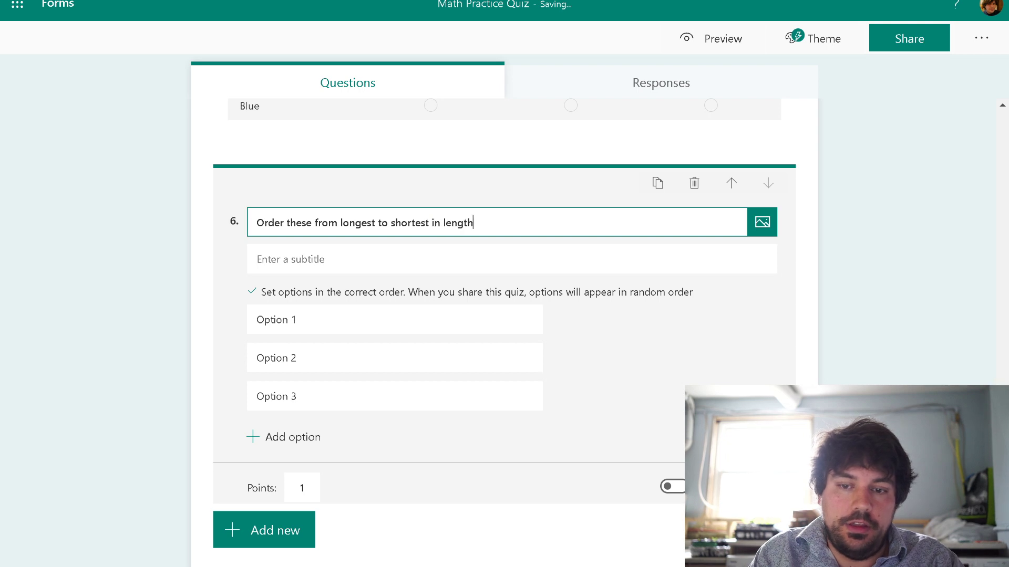
key("Return")
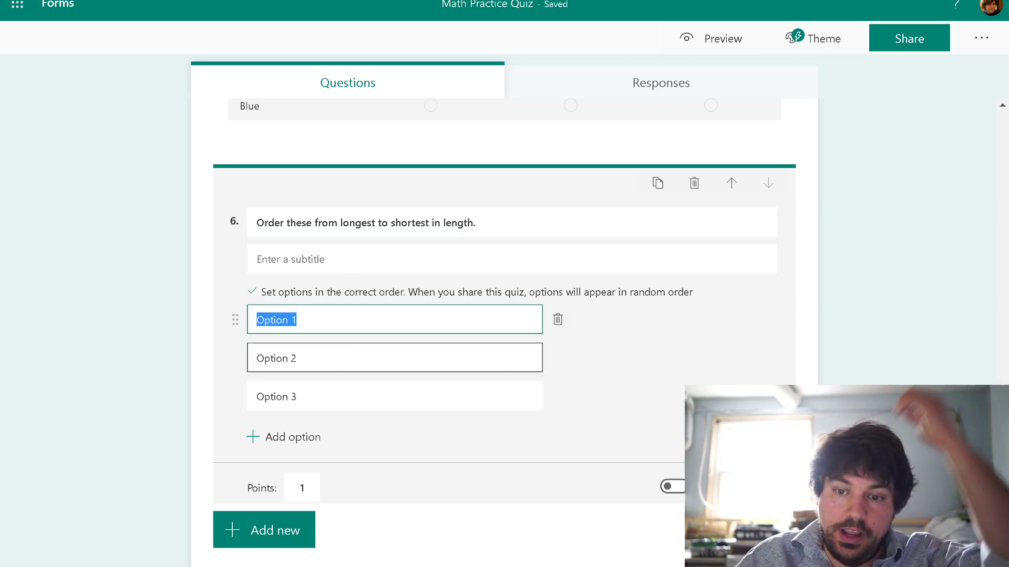
Fill question 6's first three ranking options in order with 5'3", 58" and 4'9"
scroll(360, 338, "up", 4)
scroll(361, 338, "down", 5)
scroll(464, 351, "up", 8)
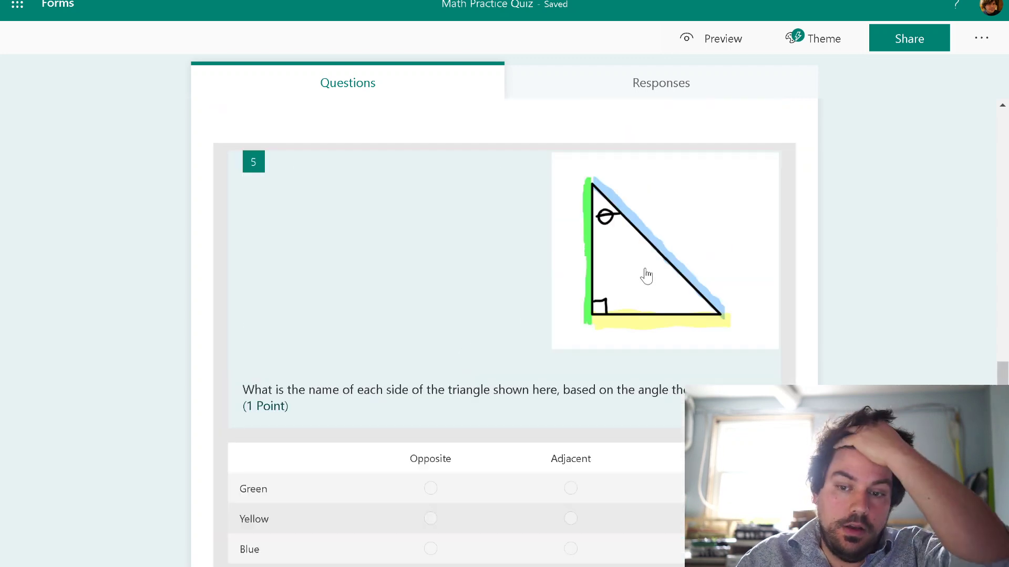
scroll(657, 261, "down", 8)
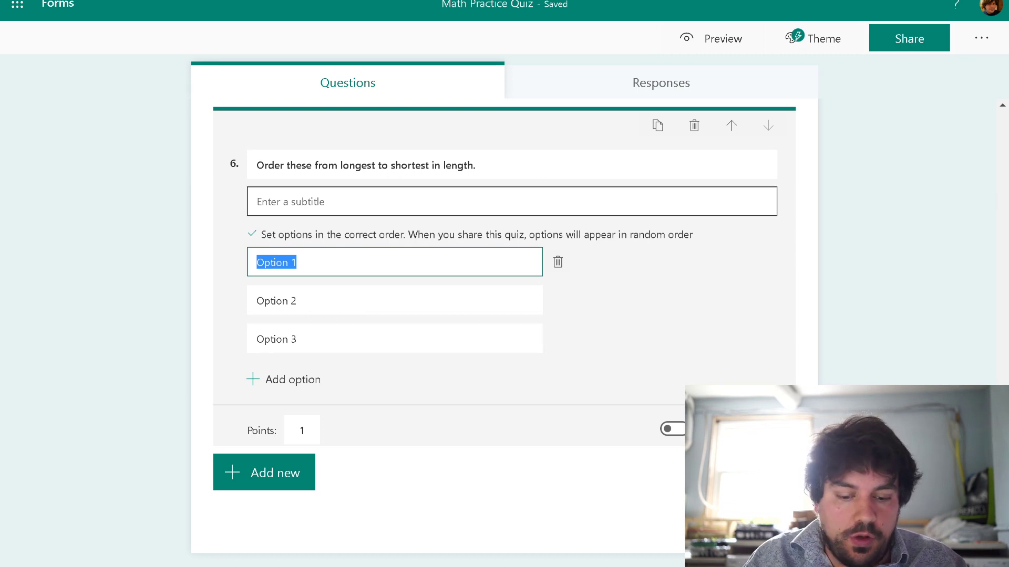
type("5'3\"")
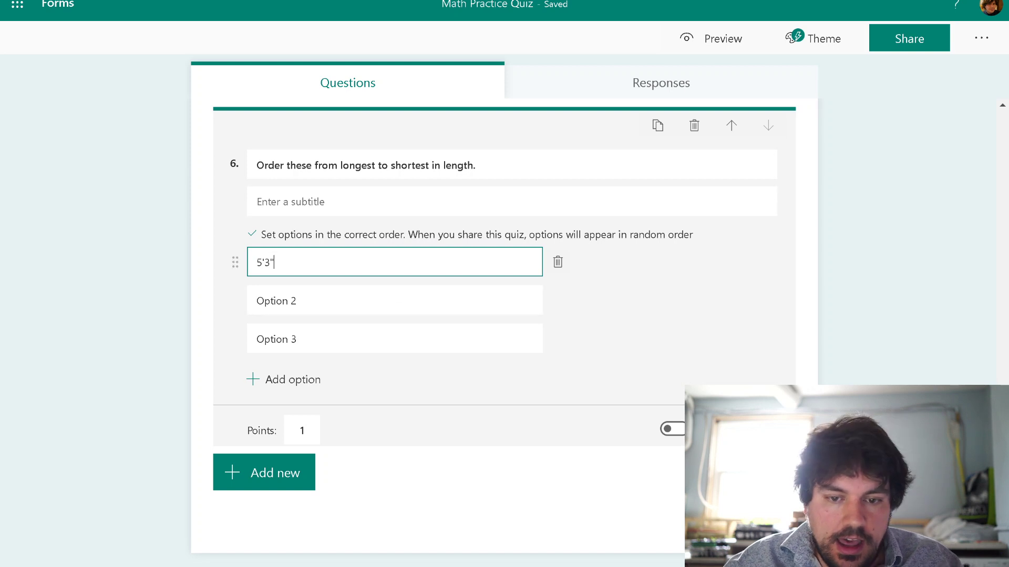
key("Tab")
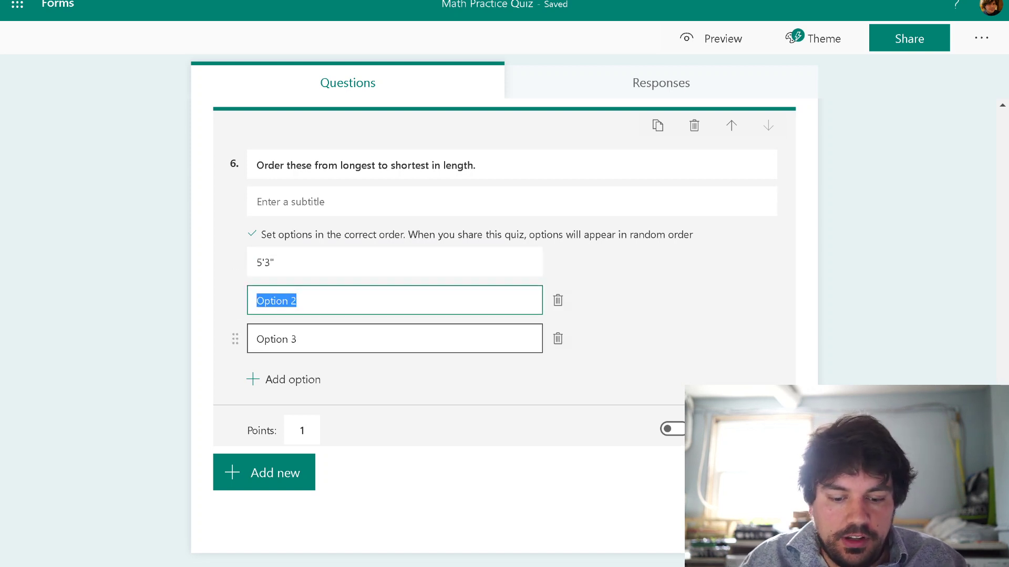
type("58")
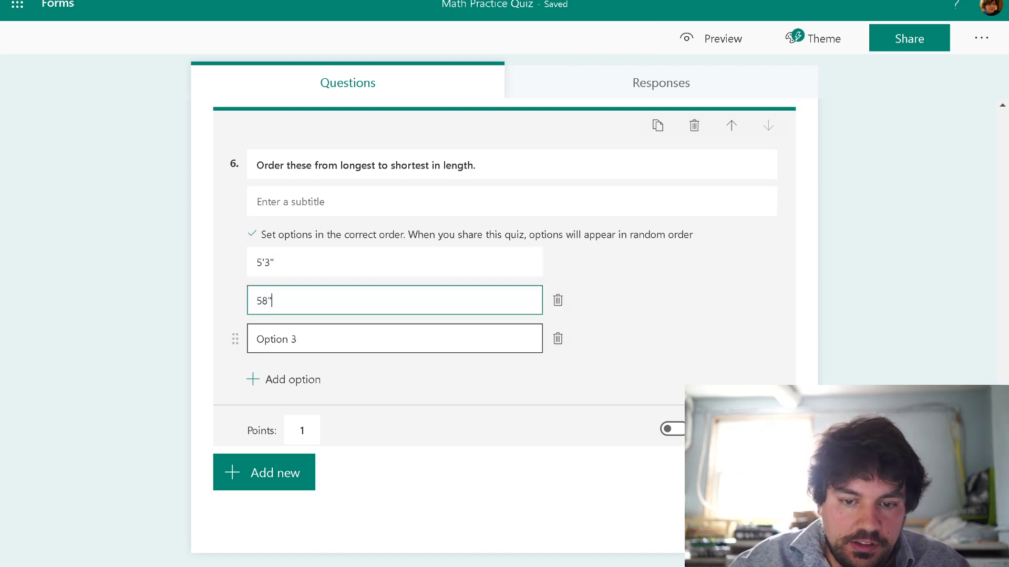
key("Tab")
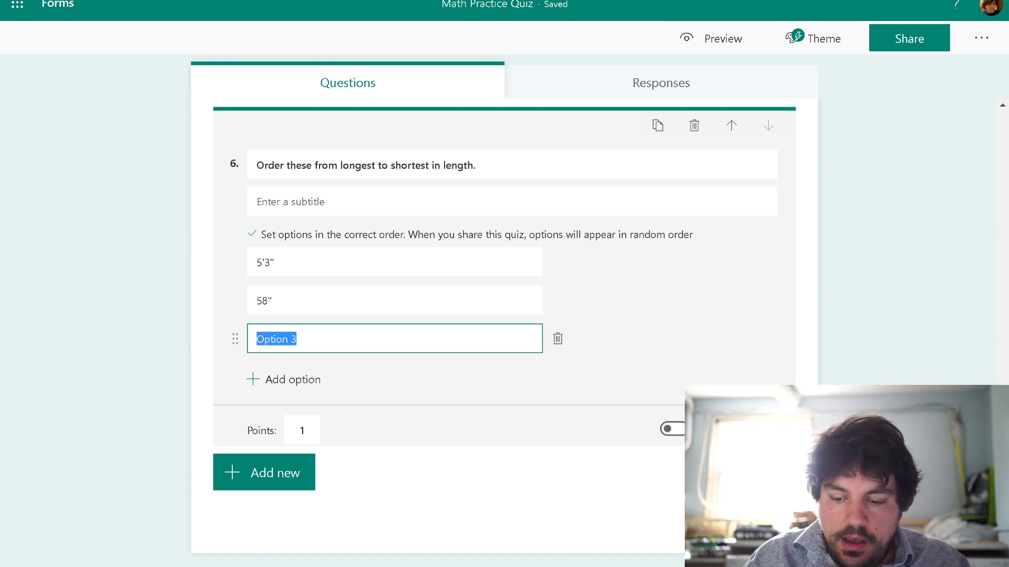
type("4'")
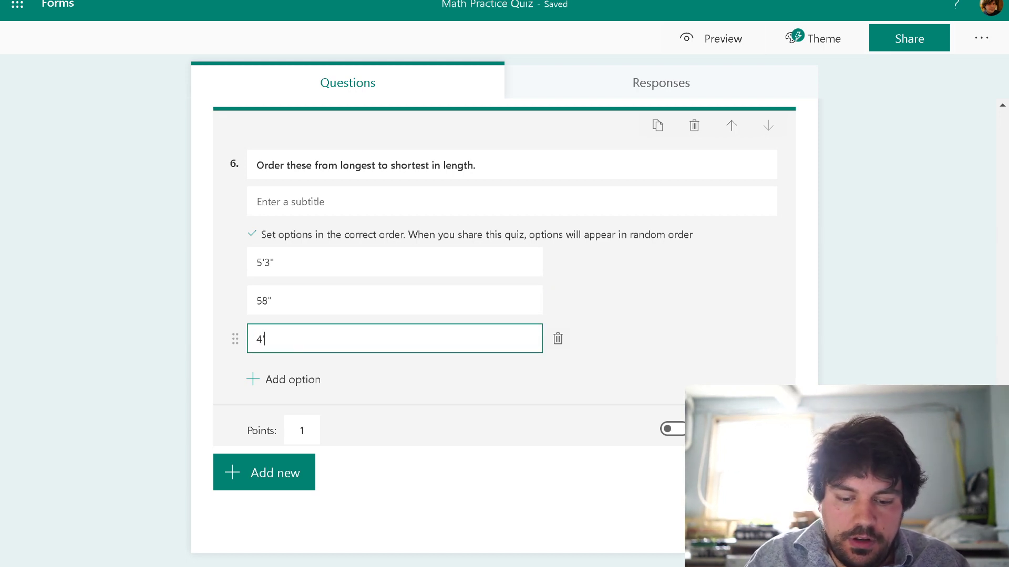
type("9\"")
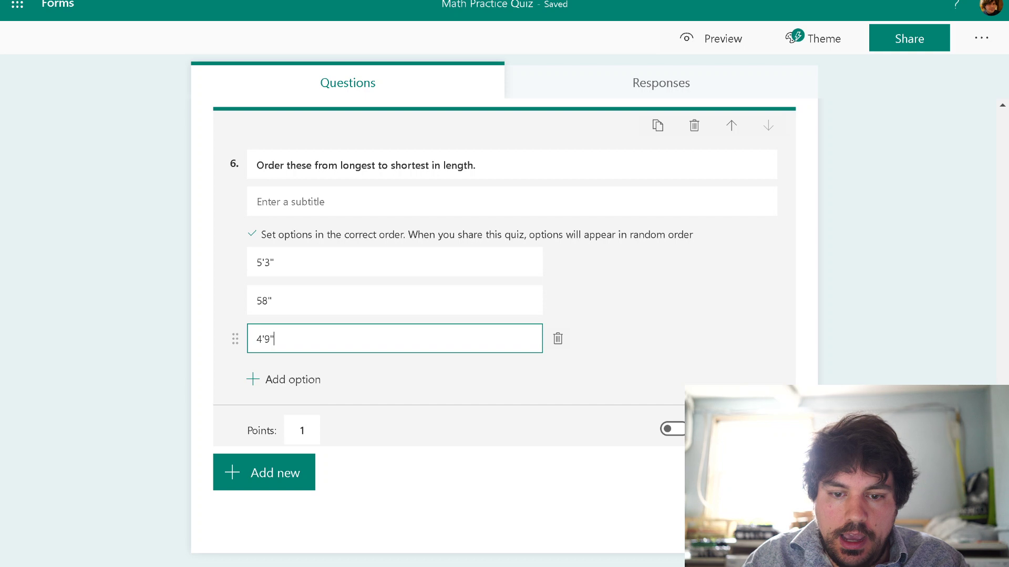
Add two more ranking options to question 6, 42" and 3'4", and finish editing the question
left_click(304, 378)
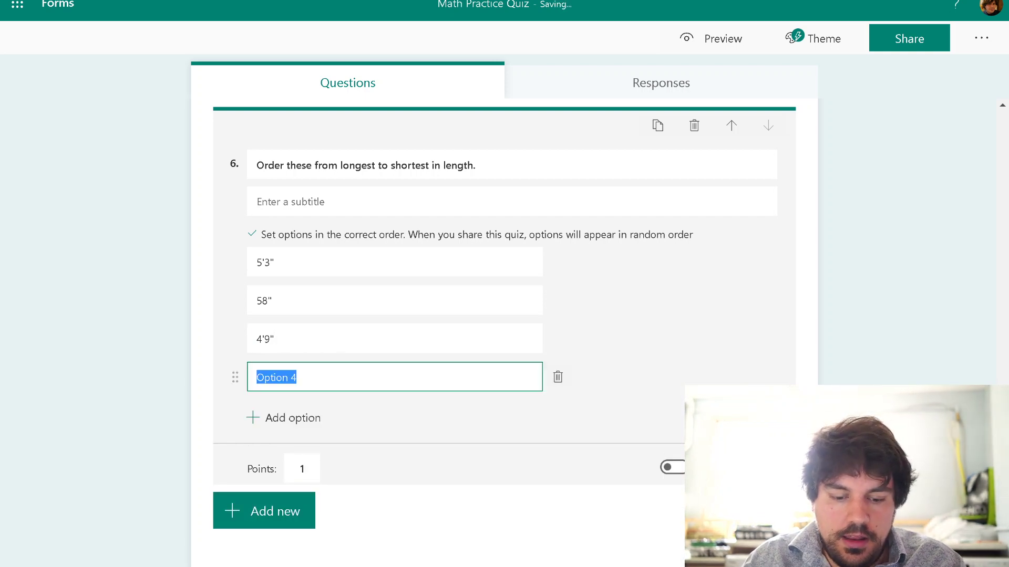
type("42\"")
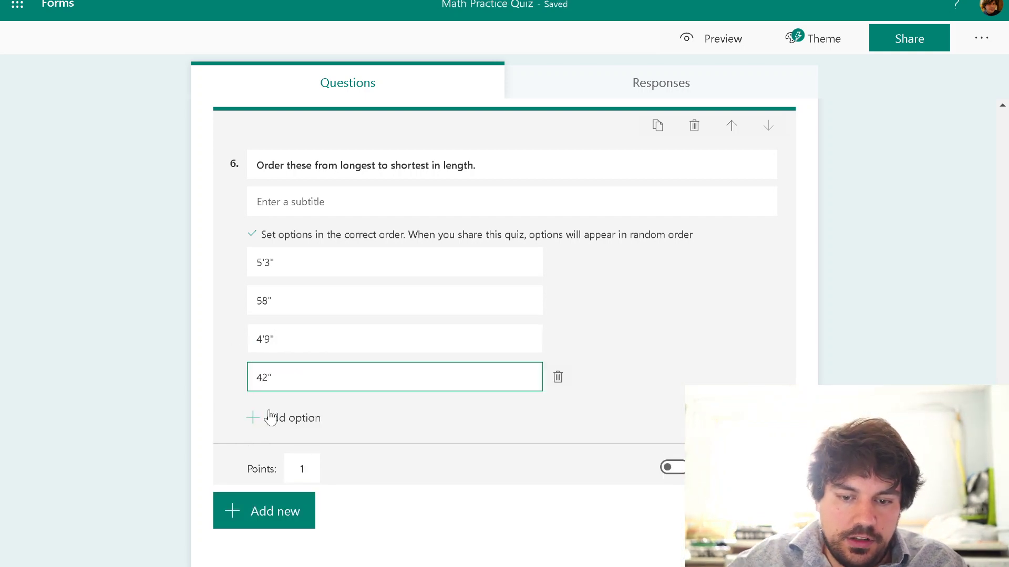
left_click(284, 417)
type("3'4\"")
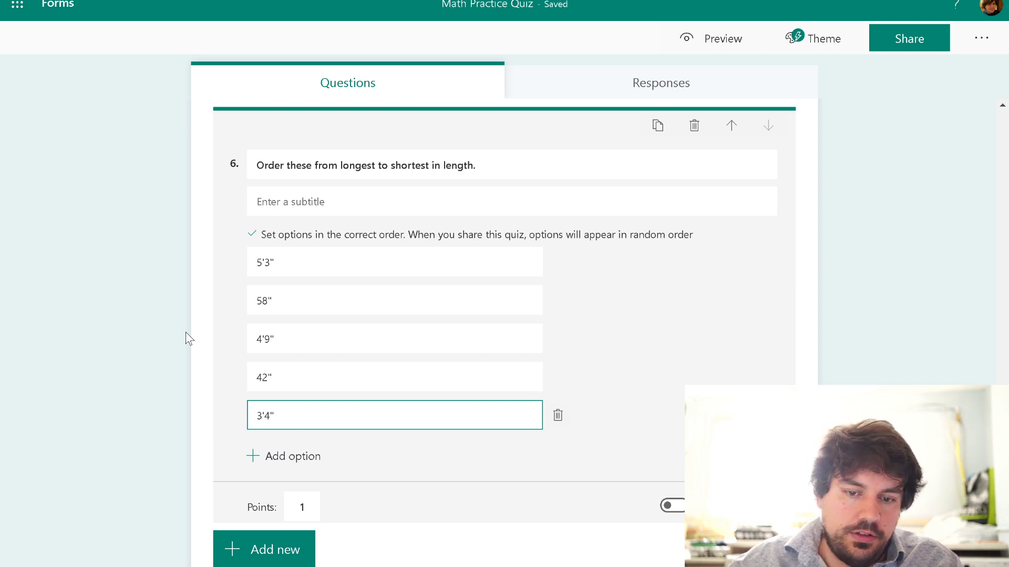
left_click(185, 332)
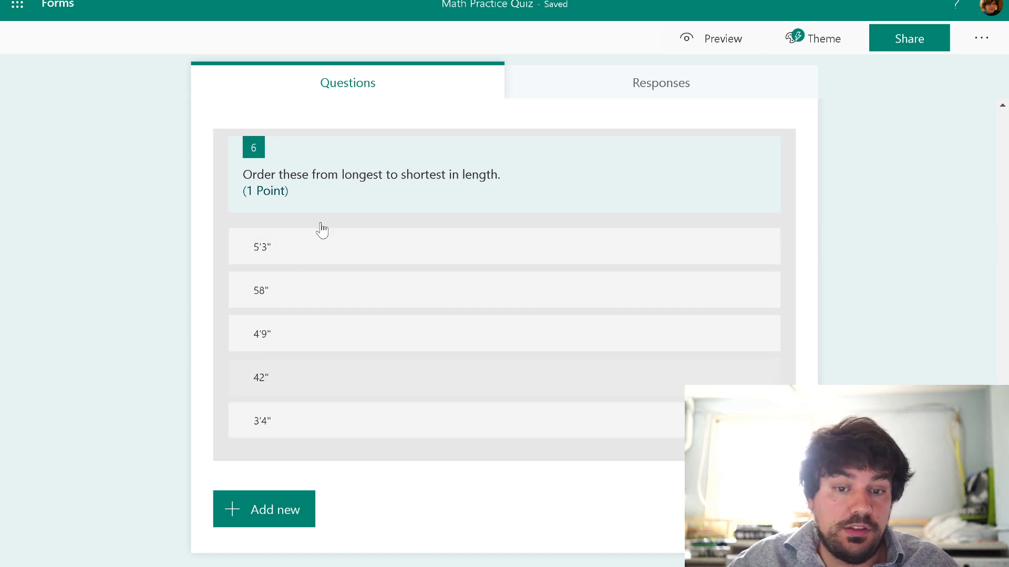
Reword question 6's title to "Order these from longest (on top) to shortest (on the bottom) in length." and finish editing it
left_click(389, 191)
left_click(382, 172)
left_click(376, 171)
type("(on top) to shortest ")
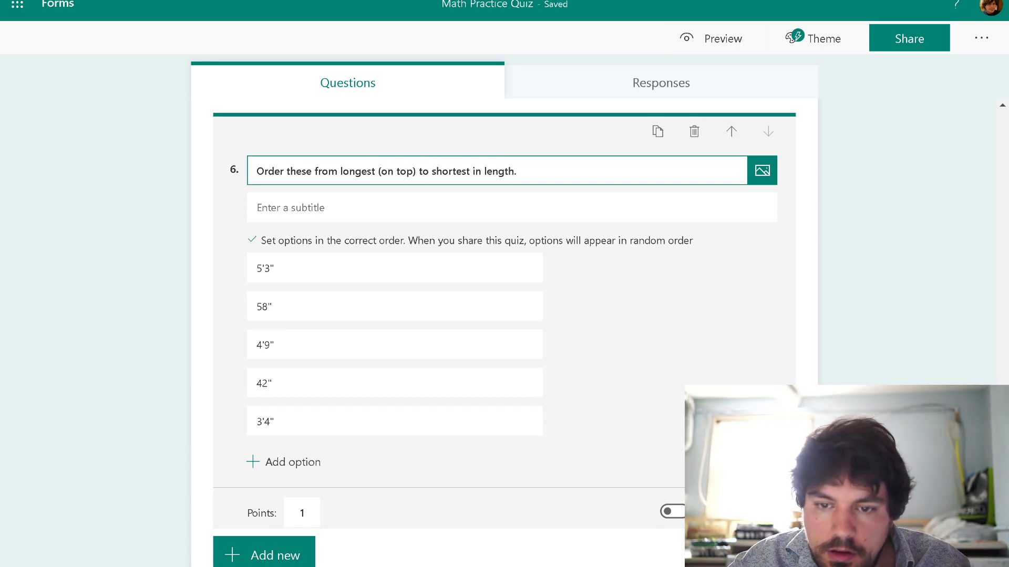
type("(on the bottom")
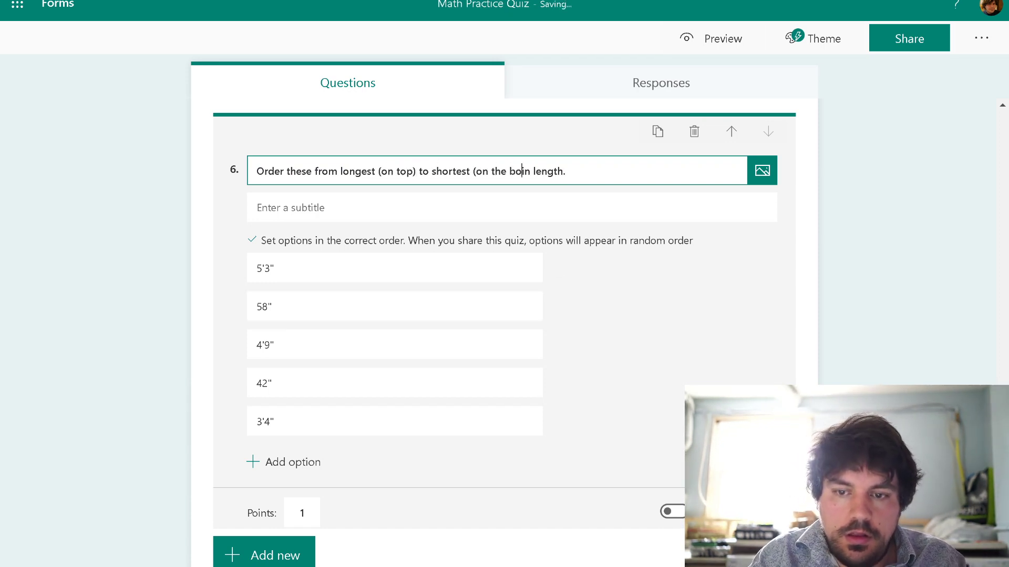
type(")")
left_click(177, 235)
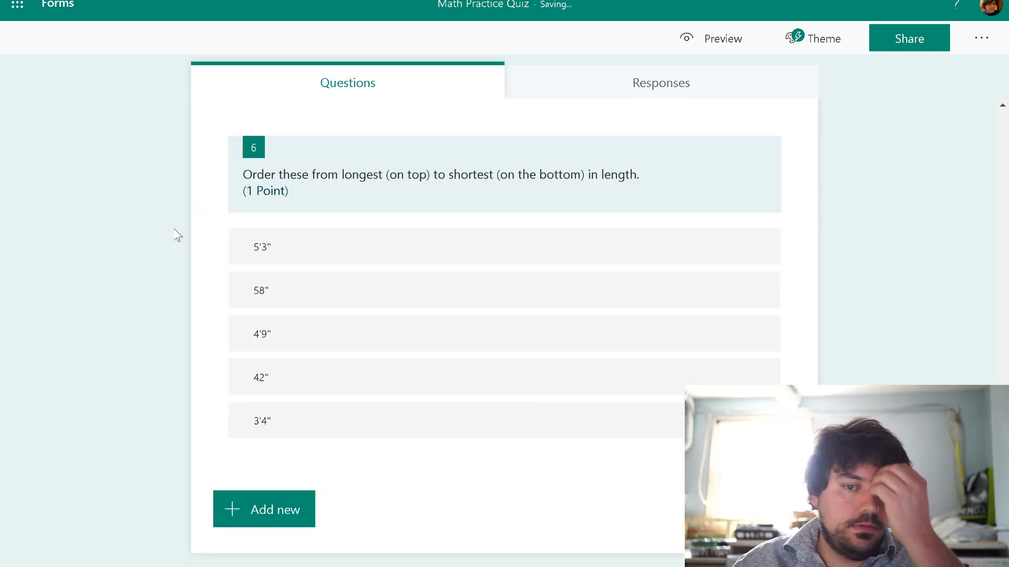
Open the respondent preview of the Math Practice Quiz and look through its questions
scroll(226, 270, "up", 15)
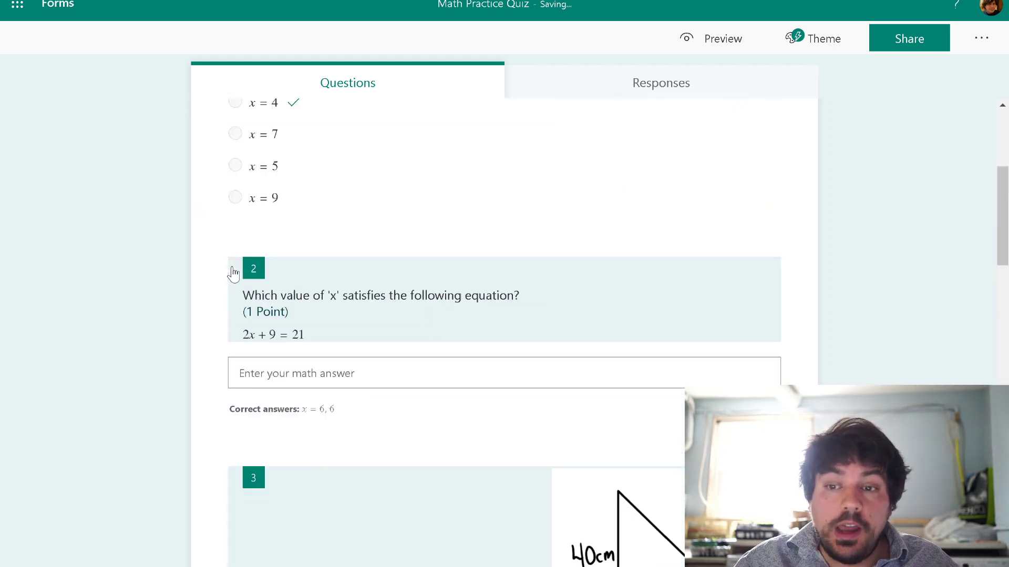
scroll(226, 270, "down", 4)
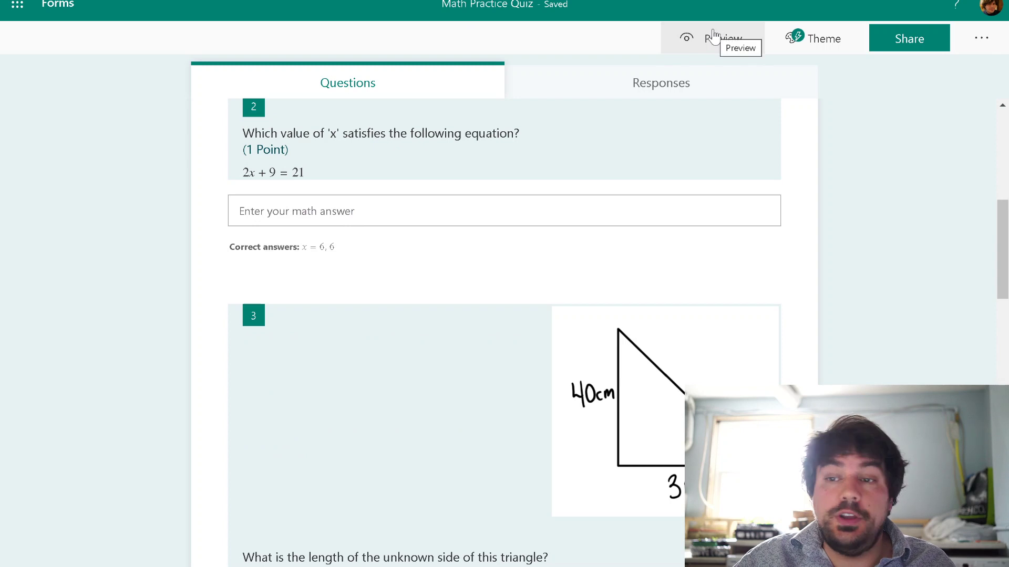
left_click(713, 37)
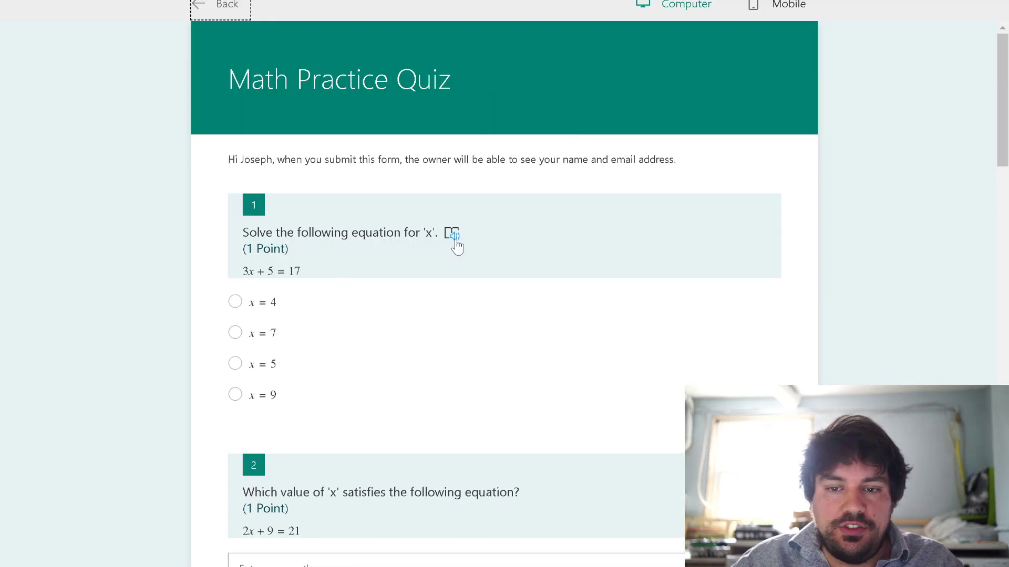
scroll(453, 278, "down", 15)
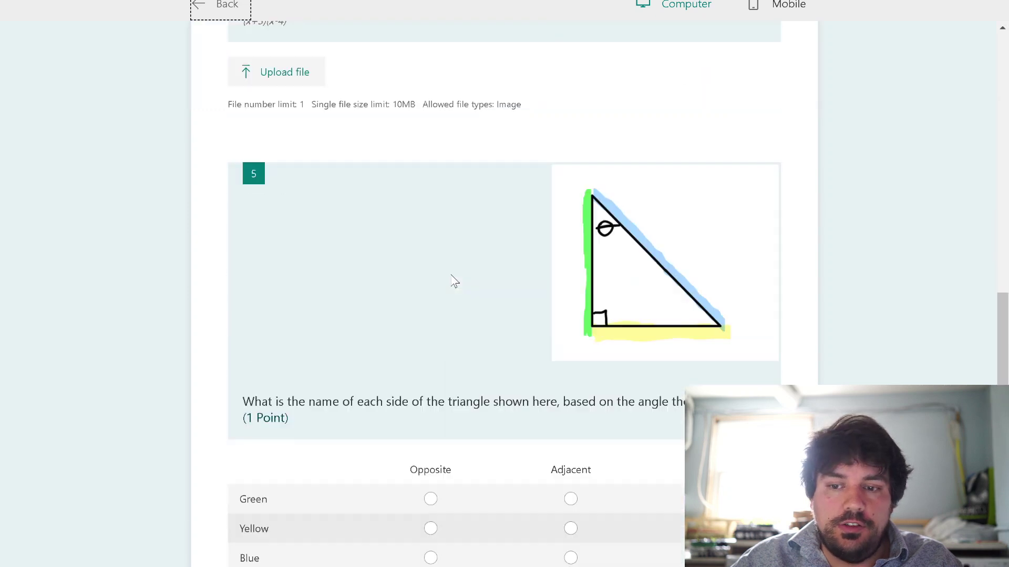
scroll(453, 279, "up", 15)
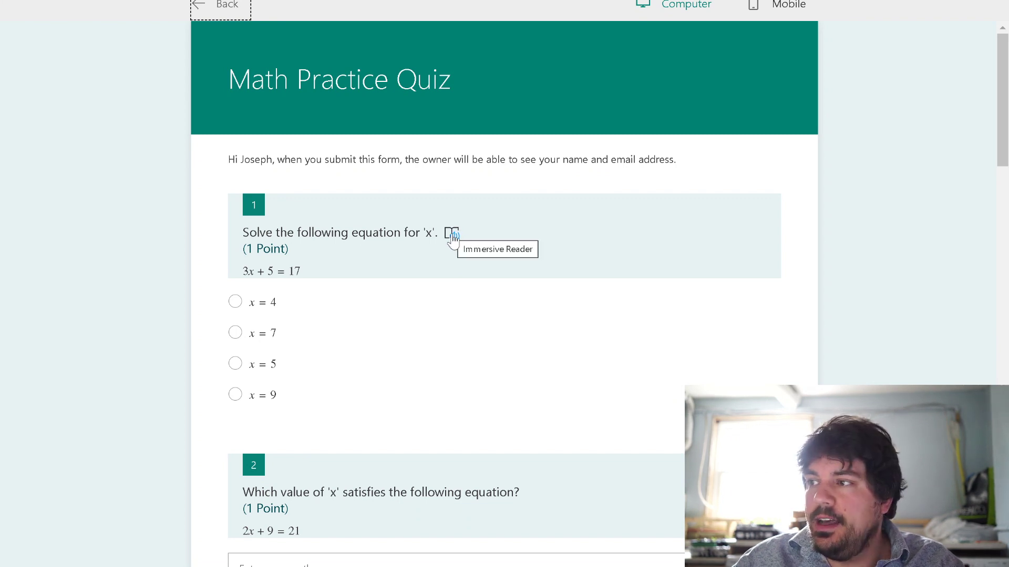
View question 1 in Immersive Reader, and return to the quiz preview
left_click(452, 234)
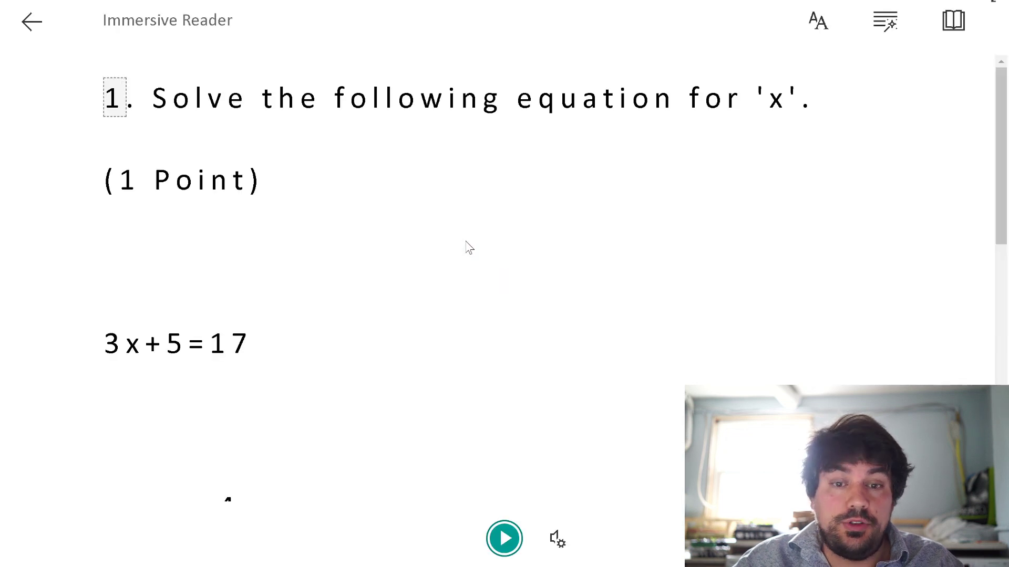
key("space")
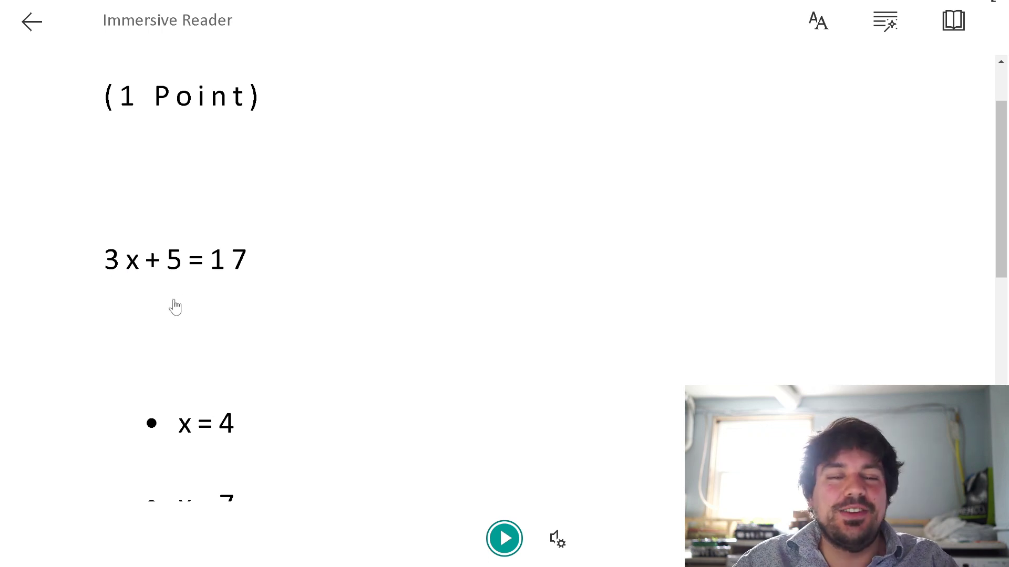
left_click(42, 28)
Answer question 5 in the preview by marking Green as Adjacent, Yellow as Opposite and Blue as Hypotenuse
scroll(446, 207, "down", 10)
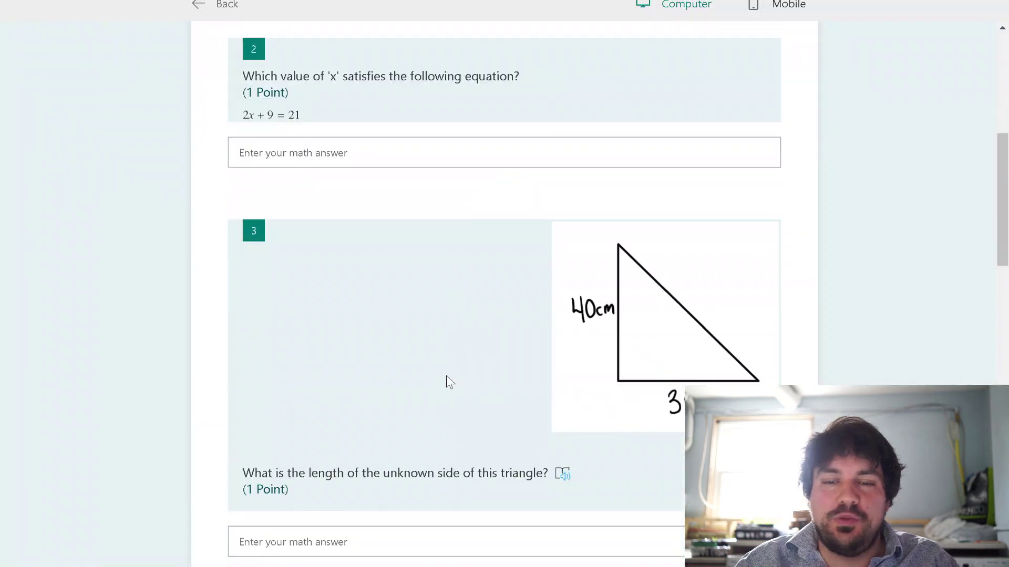
scroll(446, 387, "down", 15)
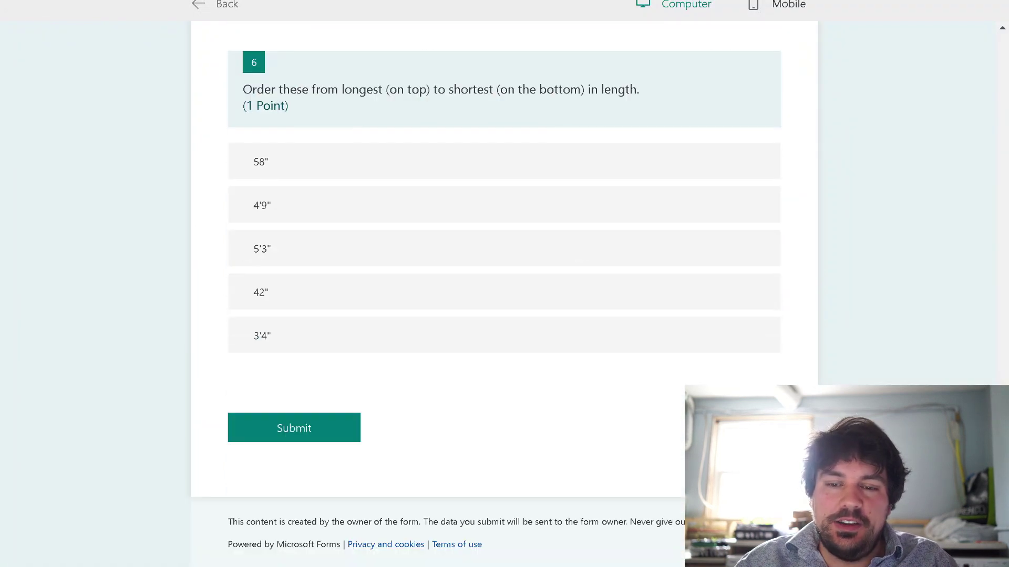
scroll(446, 388, "up", 4)
scroll(446, 388, "up", 8)
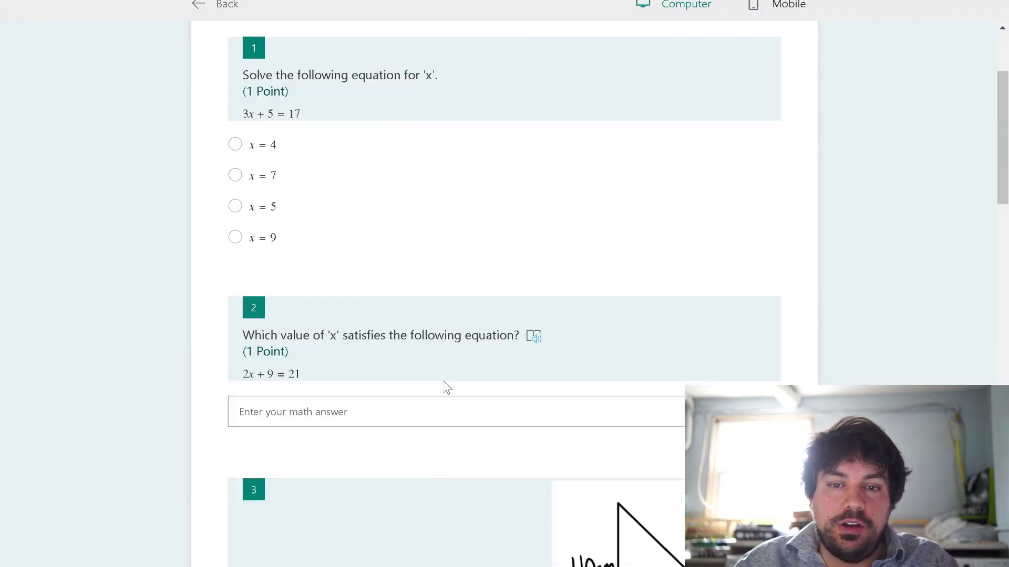
scroll(441, 387, "down", 6)
scroll(436, 376, "down", 3)
scroll(578, 299, "up", 5)
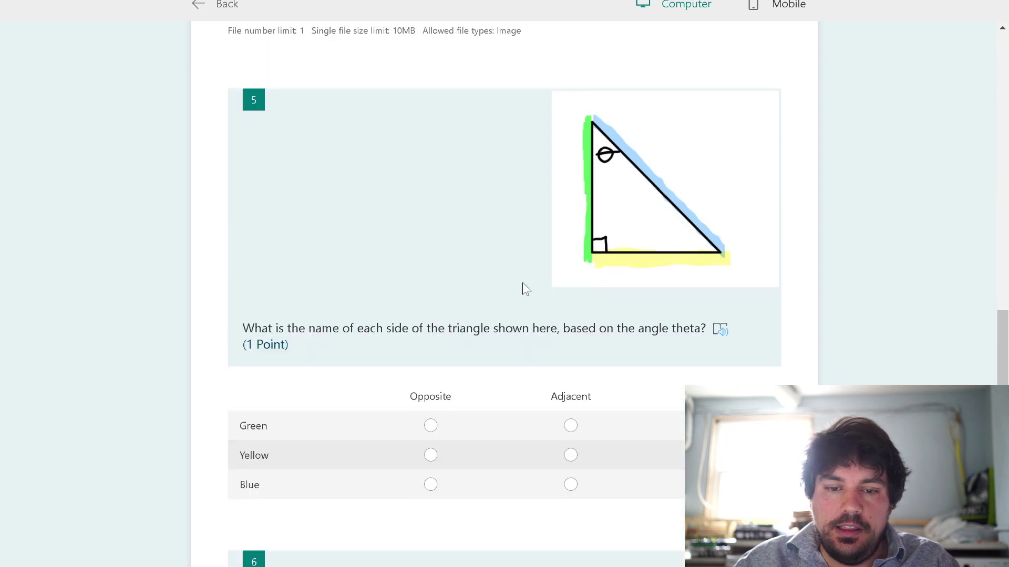
left_click(571, 425)
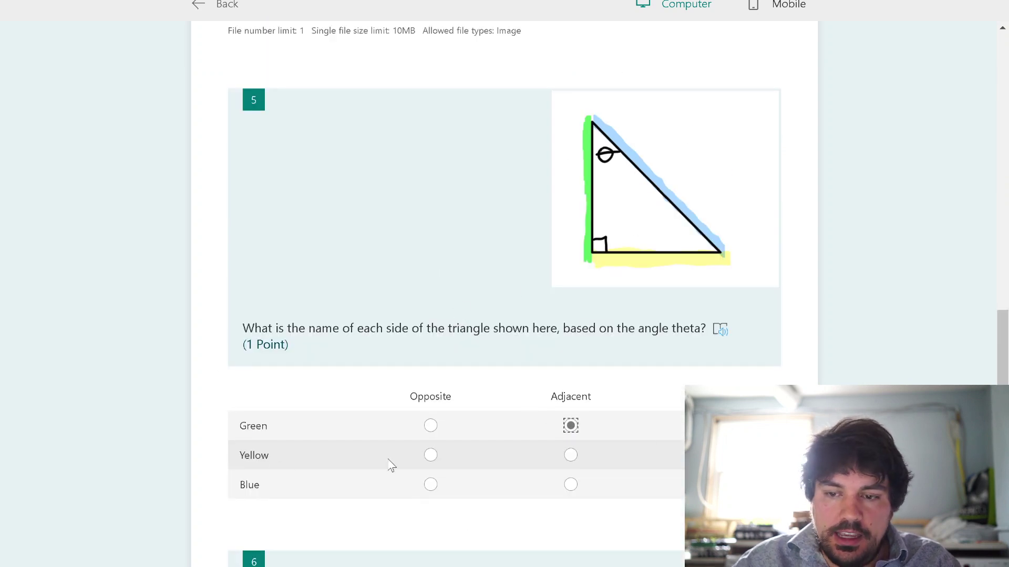
left_click(430, 455)
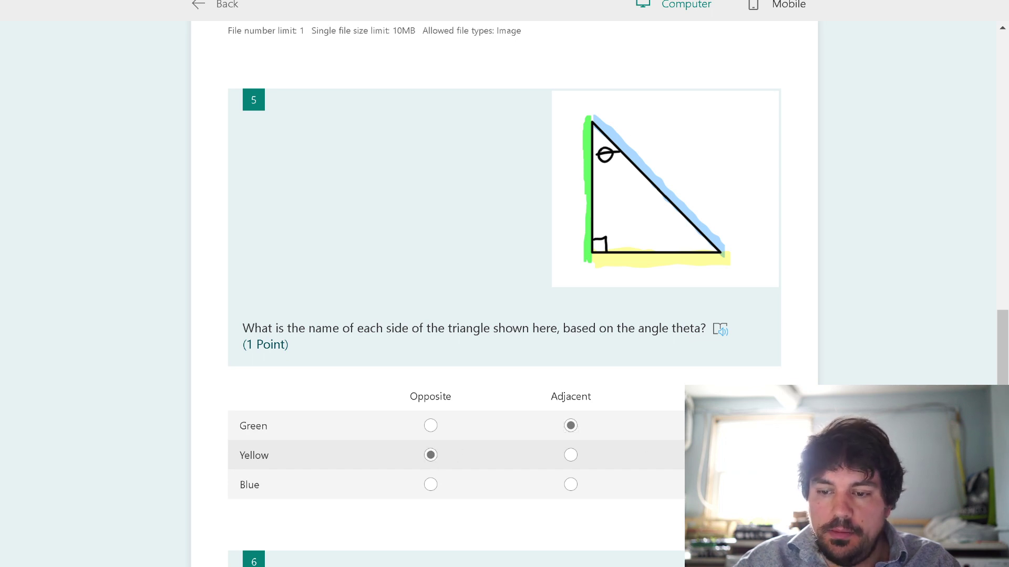
Rank question 6's lengths in the order 5'3", 58", 4'9", 42", 3'4"
scroll(429, 368, "down", 5)
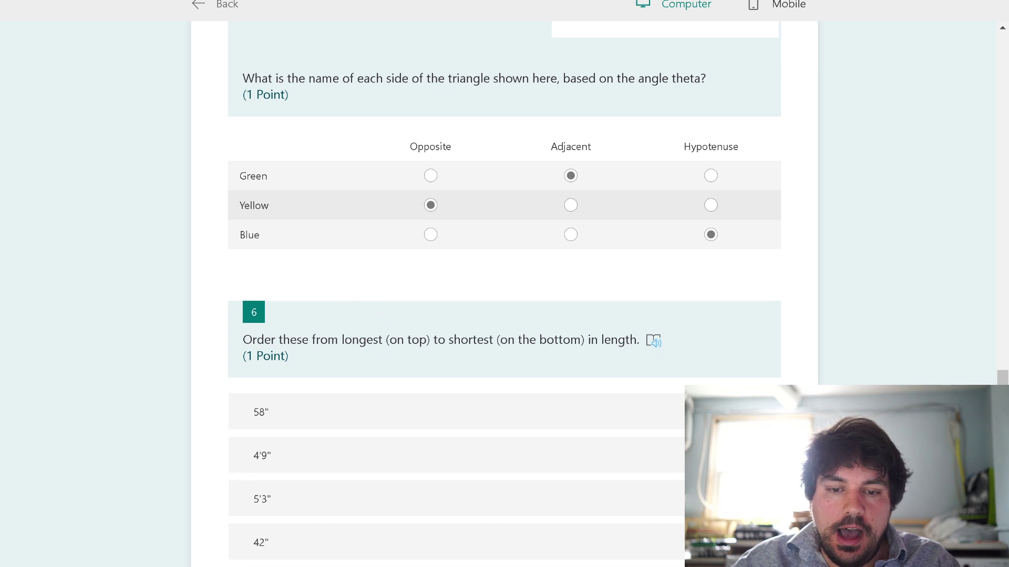
scroll(355, 329, "down", 3)
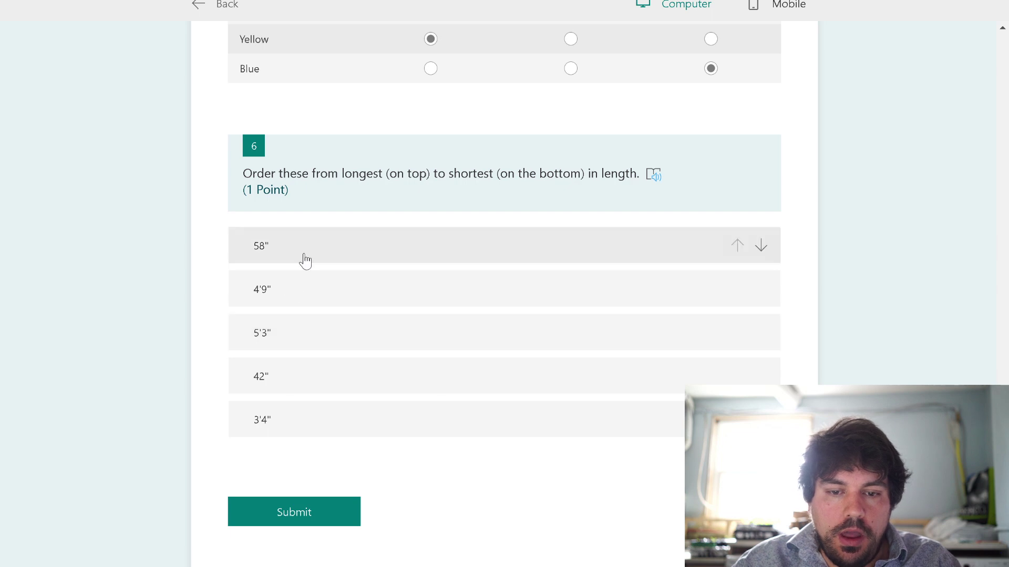
left_click_drag(292, 295, 327, 342)
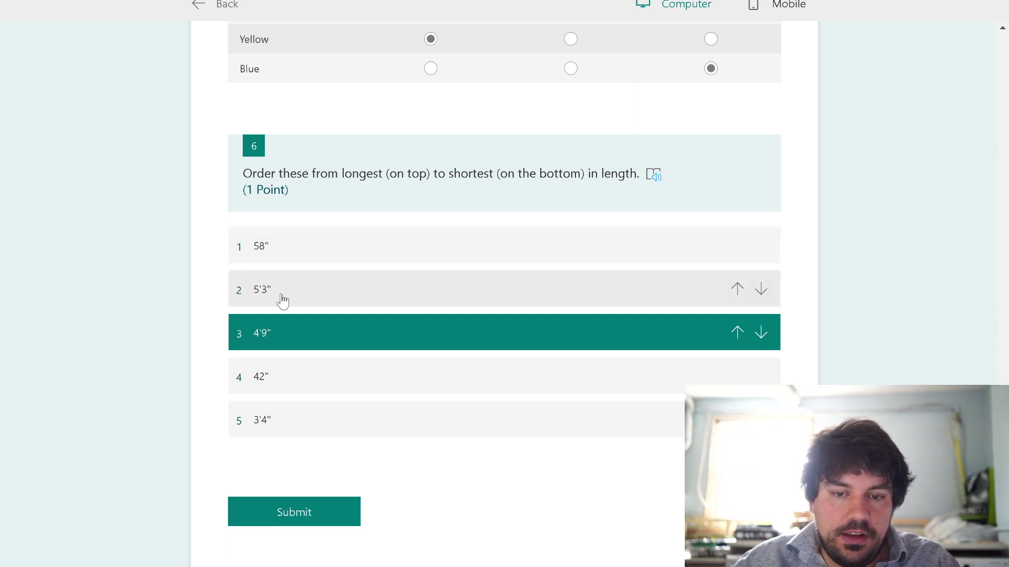
left_click_drag(279, 293, 287, 244)
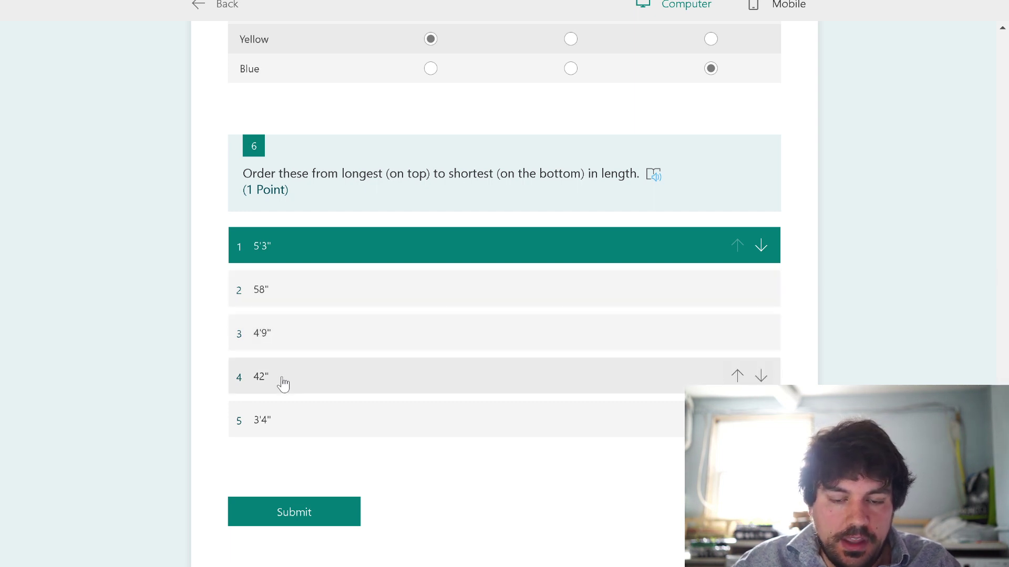
left_click(191, 315)
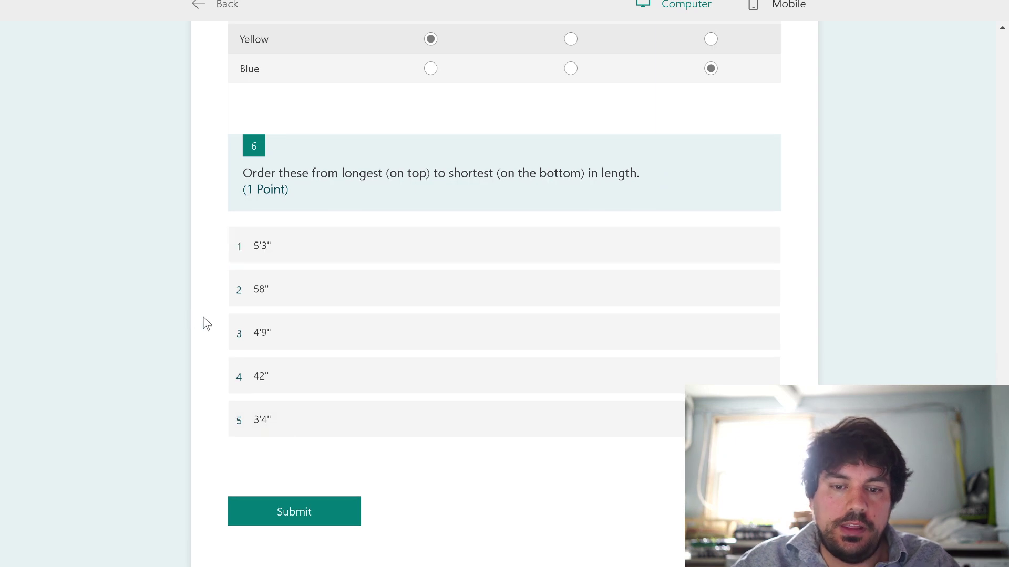
Answer question 1, the equation 3x + 5 = 17, with x = 4
scroll(248, 330, "up", 15)
scroll(248, 330, "down", 15)
scroll(253, 337, "up", 15)
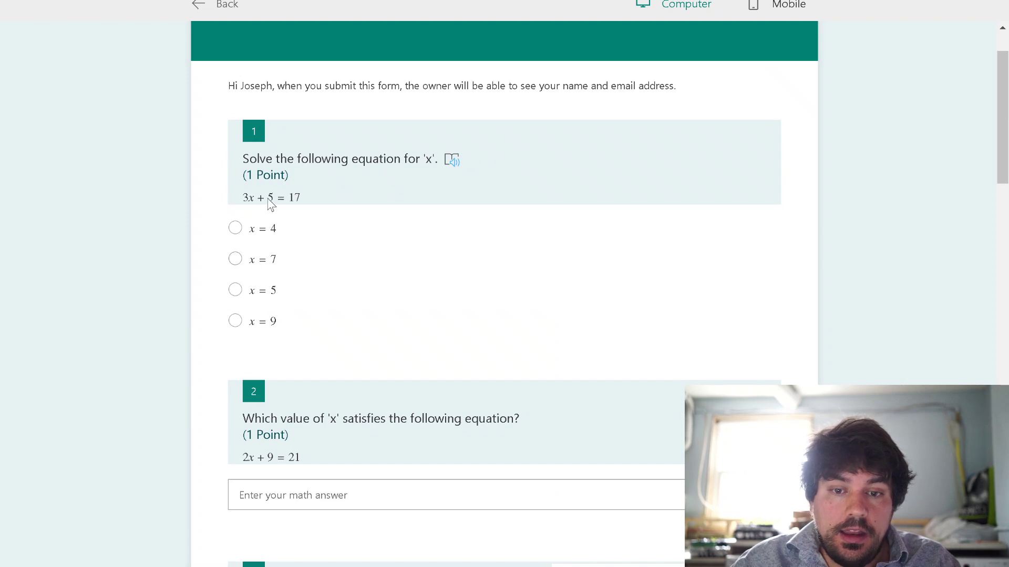
left_click(235, 228)
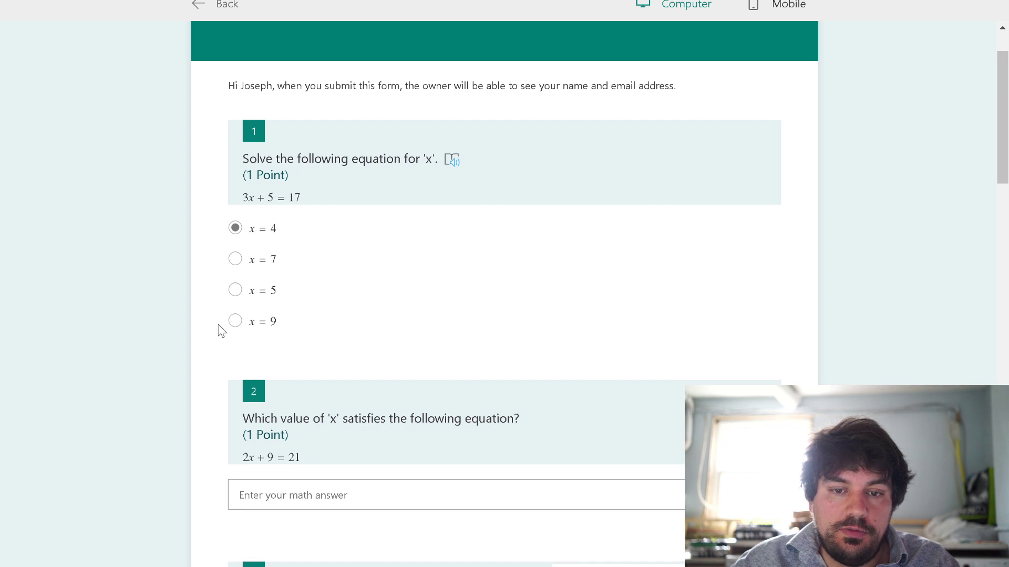
Enter 6 as the answer to question 2 and 50cm as the answer to question 3
scroll(252, 316, "down", 5)
left_click(263, 239)
type("6x")
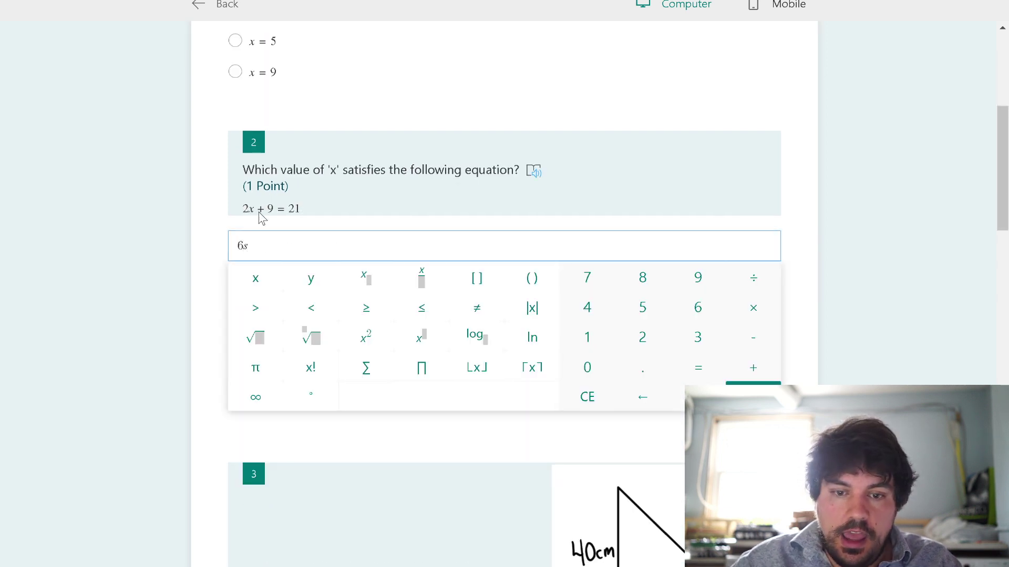
left_click(218, 241)
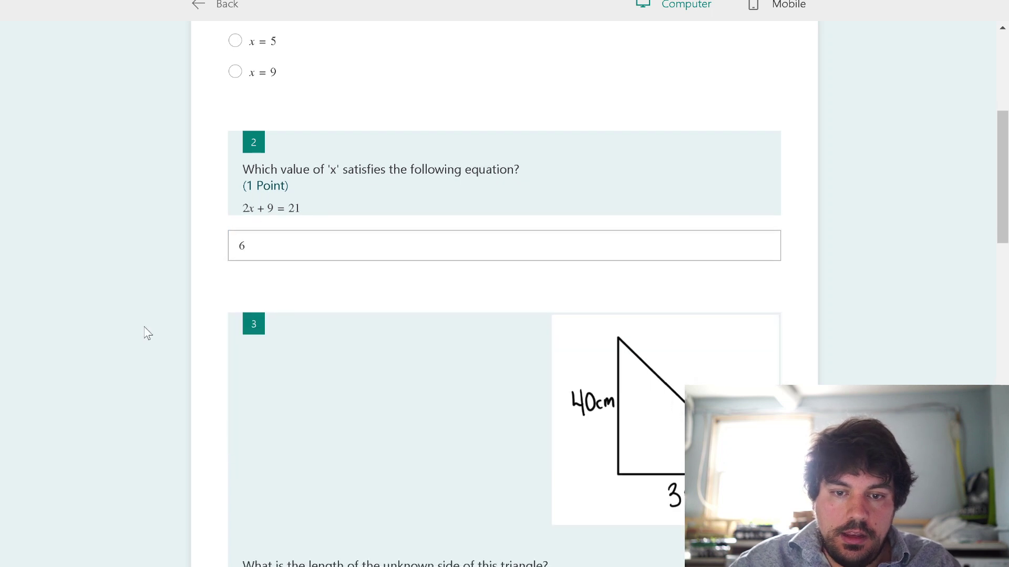
scroll(137, 333, "down", 8)
left_click(336, 386)
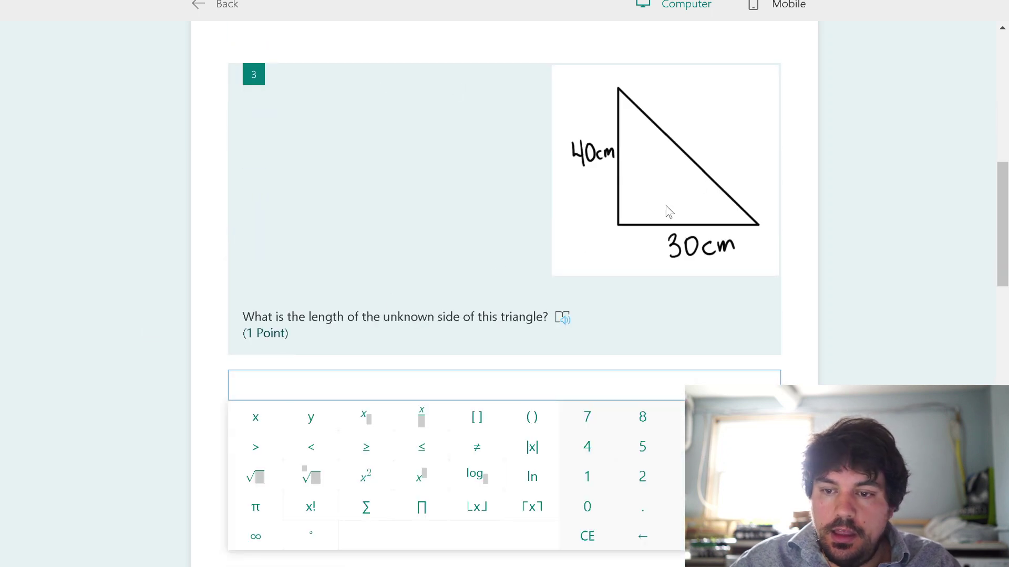
type("50cm")
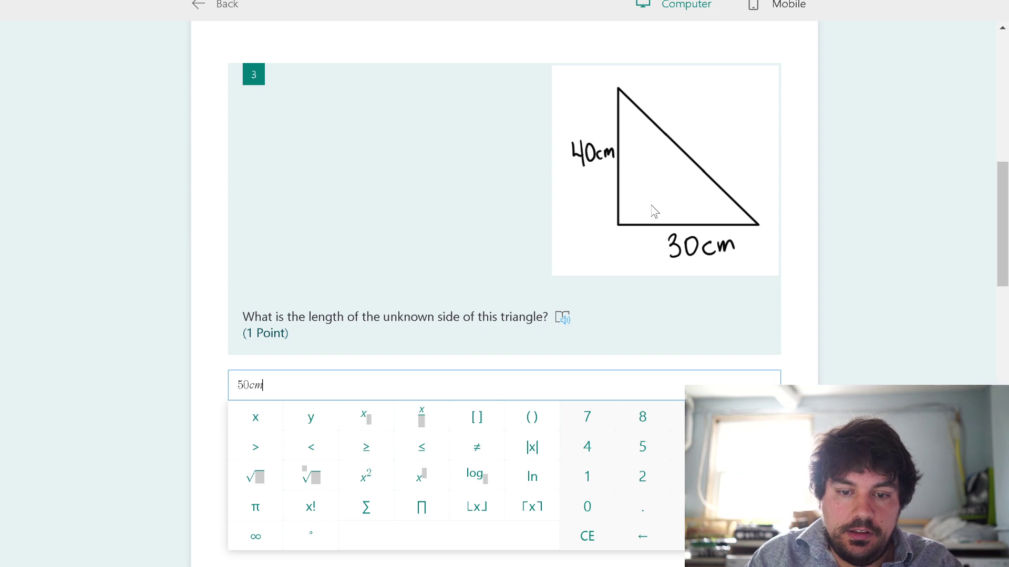
left_click(198, 317)
Upload the image quis 2.png from the Desktop as the answer to question 4
scroll(198, 318, "down", 5)
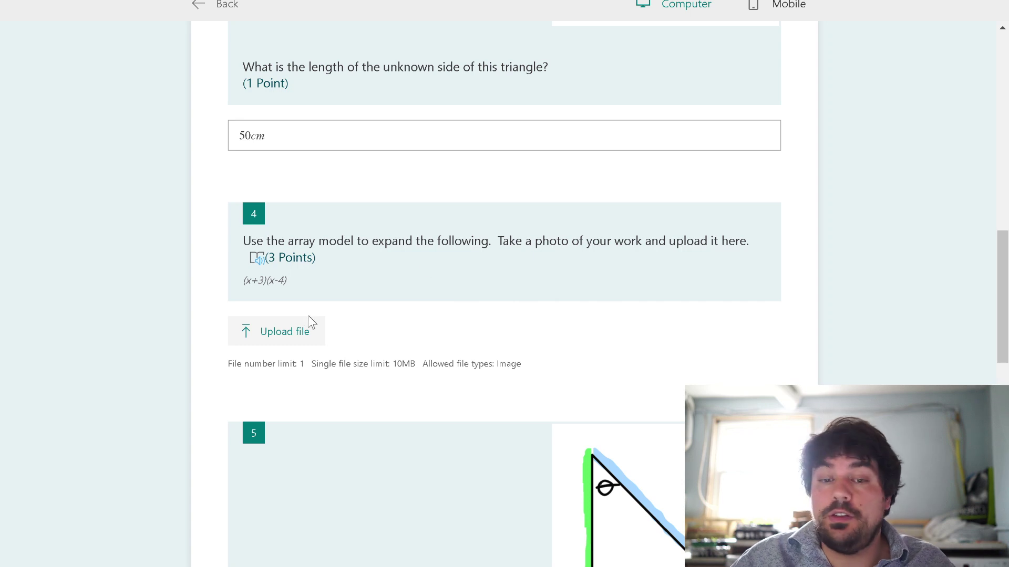
left_click(296, 337)
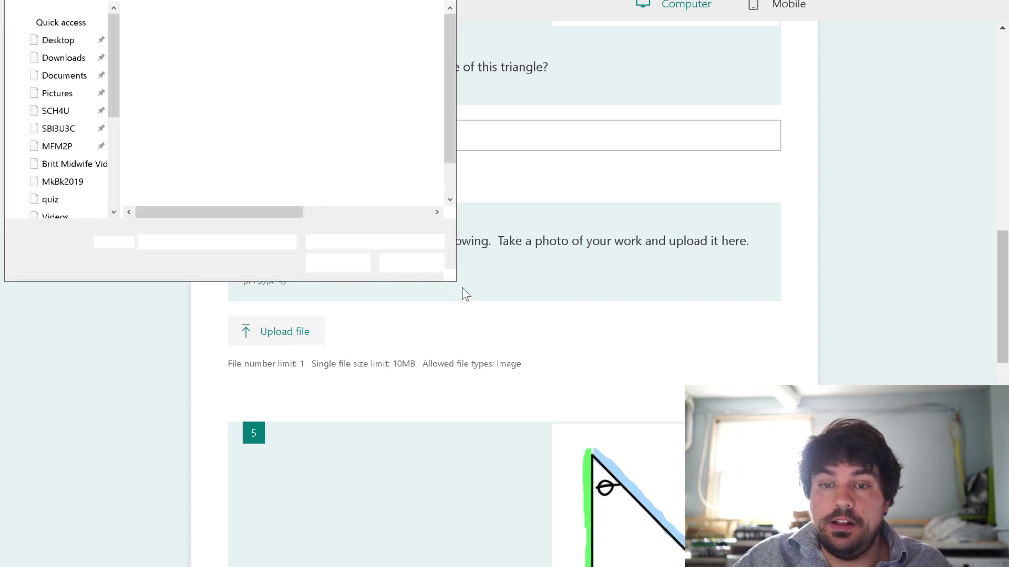
left_click(411, 263)
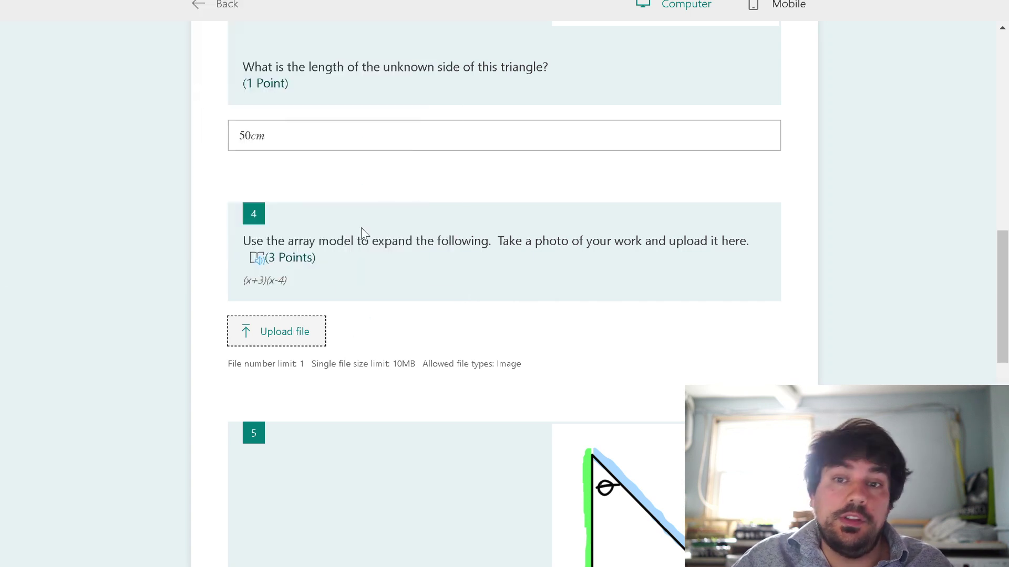
left_click(294, 331)
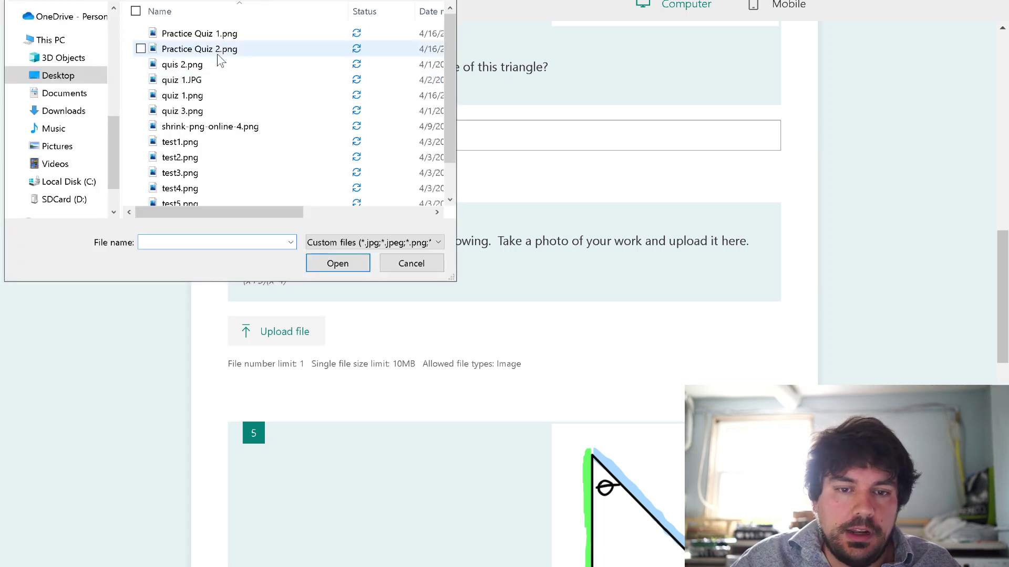
double_click(179, 65)
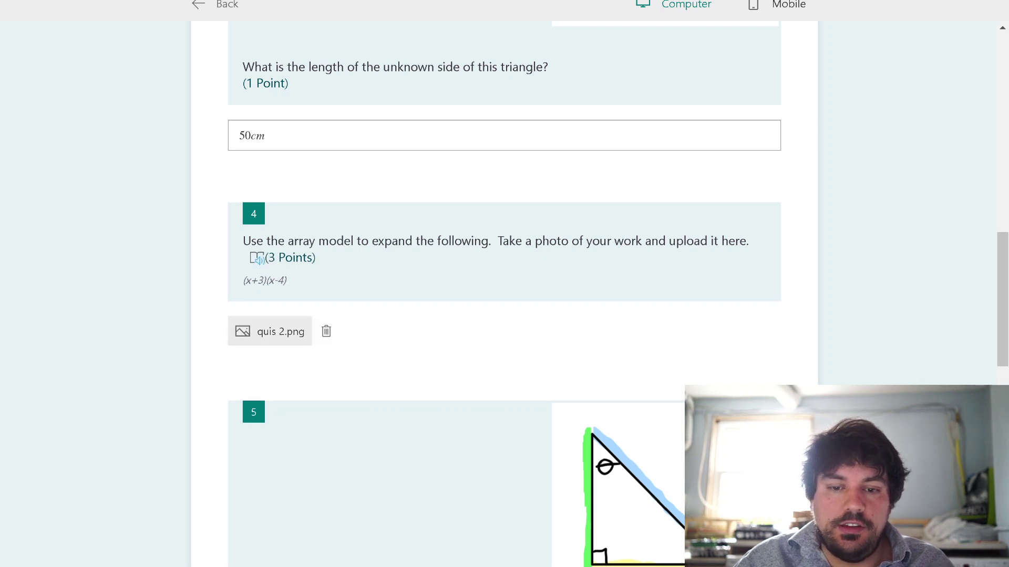
Submit the quiz response and view its results, checking the total points
scroll(236, 349, "down", 15)
left_click(294, 429)
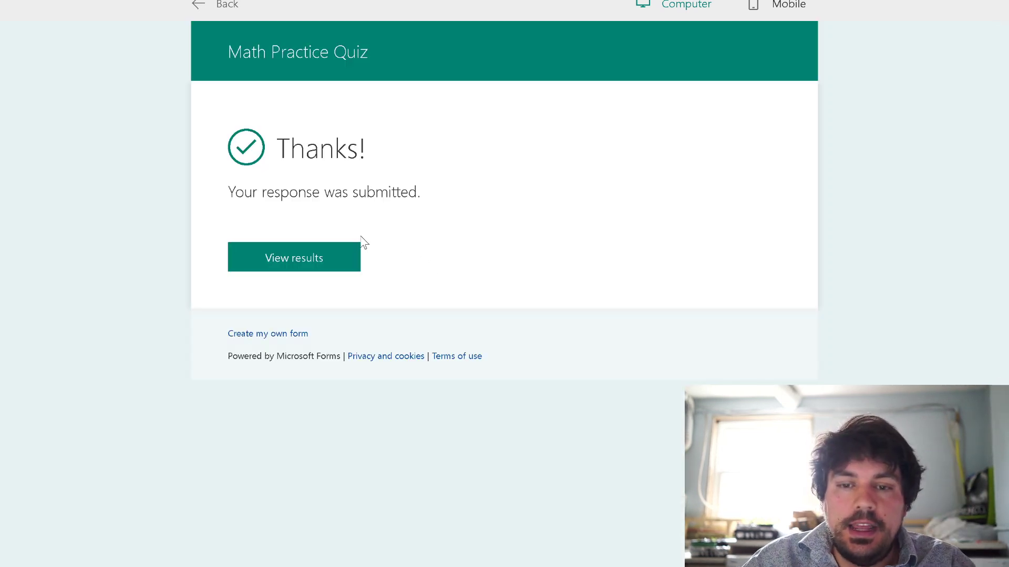
left_click(330, 260)
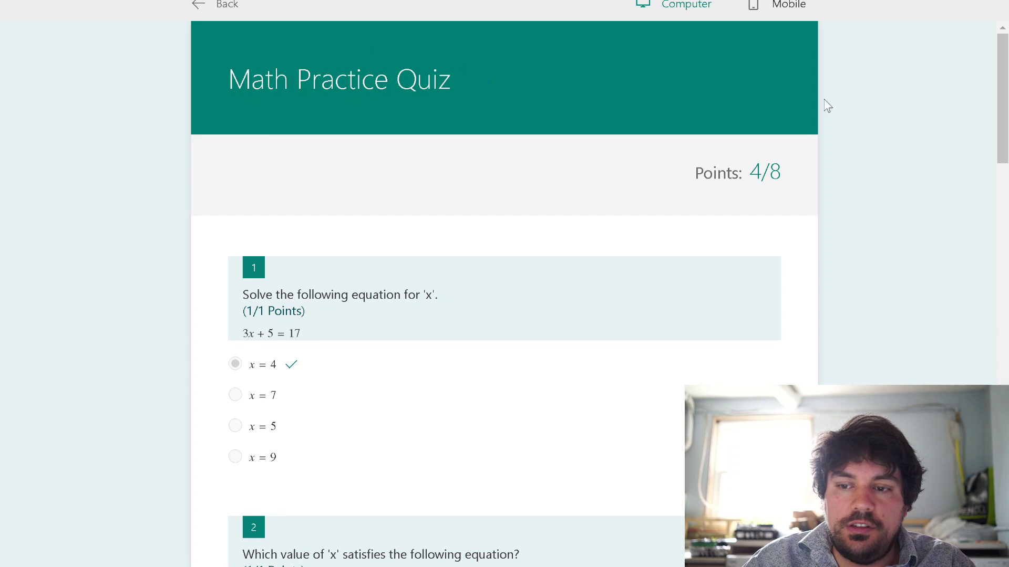
left_click_drag(747, 172, 798, 177)
left_click(749, 179)
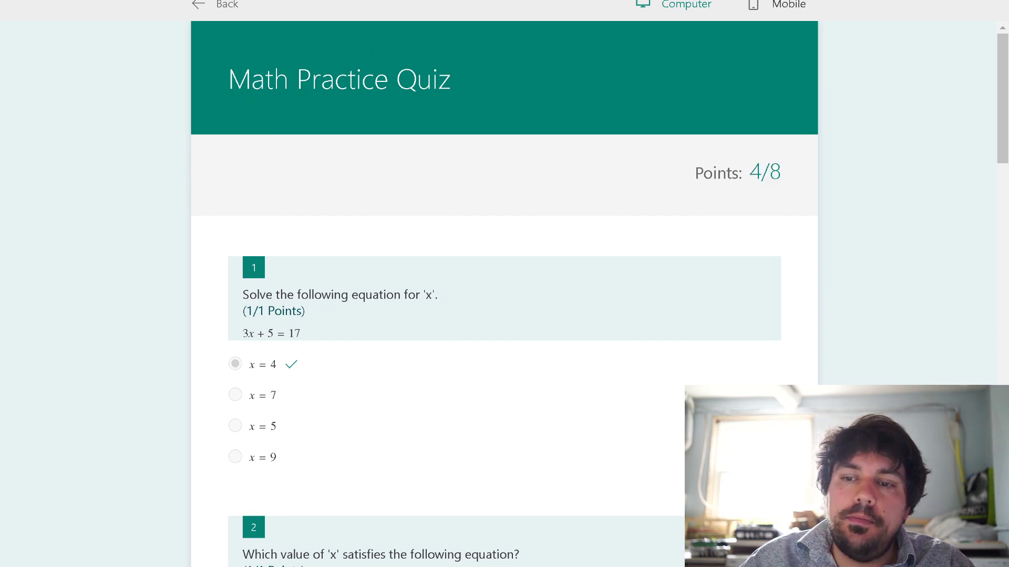
Examine the points awarded for each question in the Math Practice Quiz results and return to the quiz editor
scroll(343, 252, "down", 5)
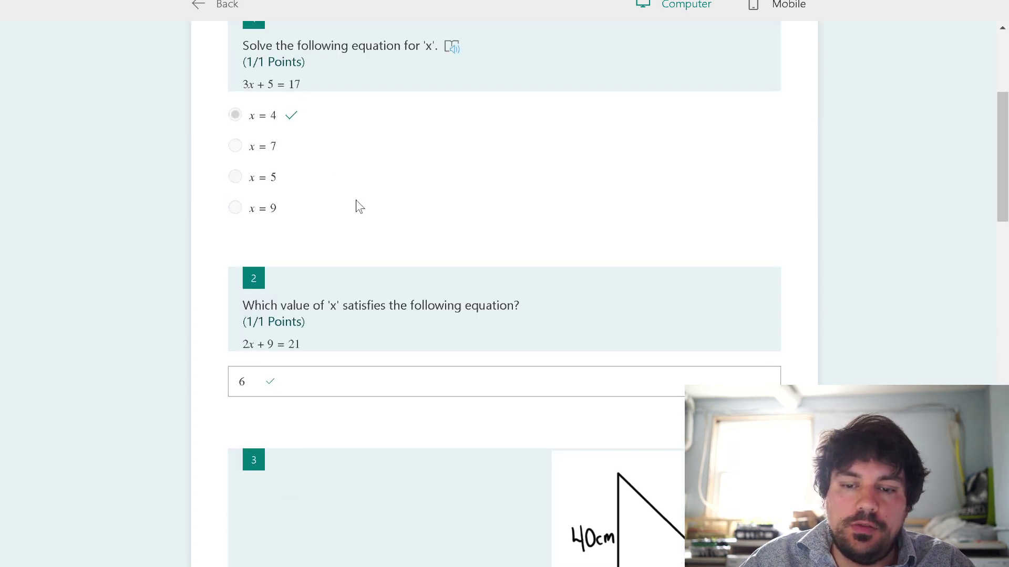
scroll(294, 184, "down", 10)
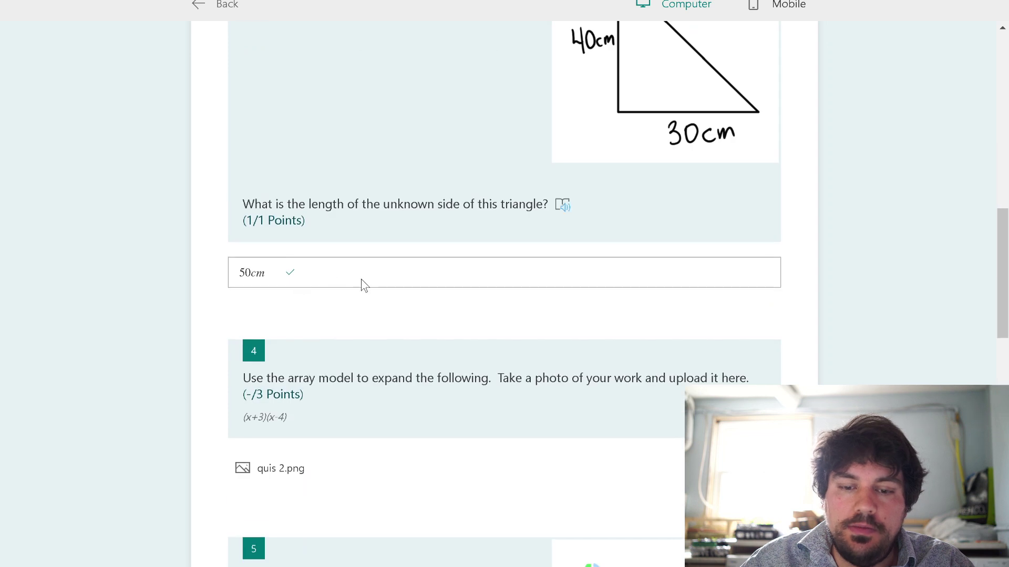
scroll(367, 286, "down", 3)
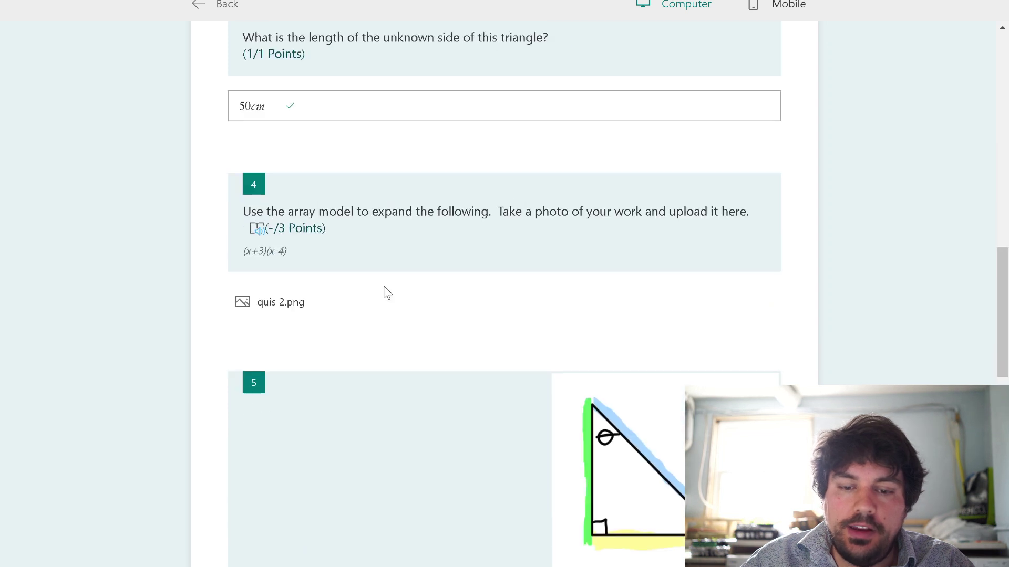
left_click(270, 228)
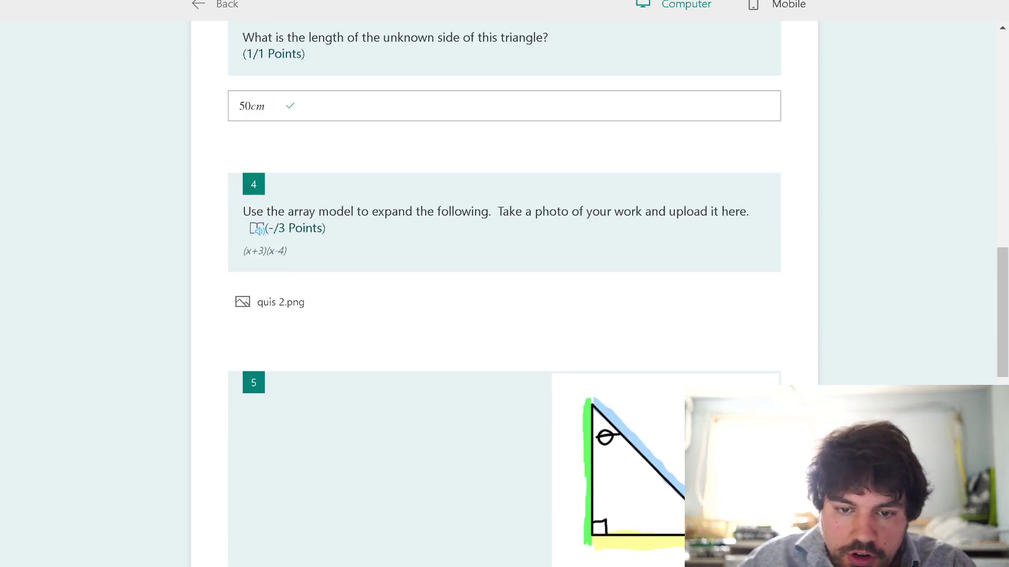
scroll(326, 371, "down", 10)
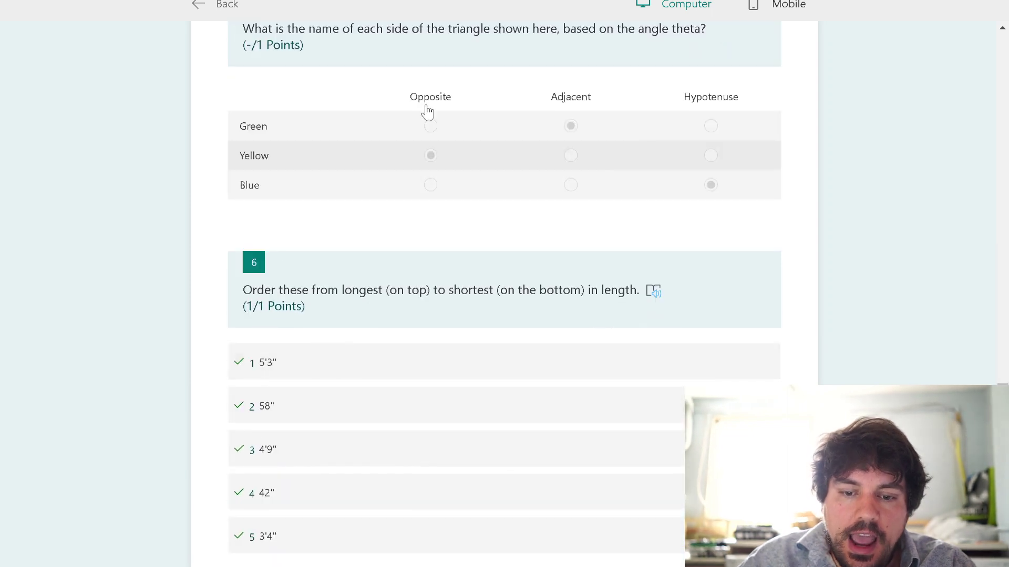
scroll(480, 198, "up", 2)
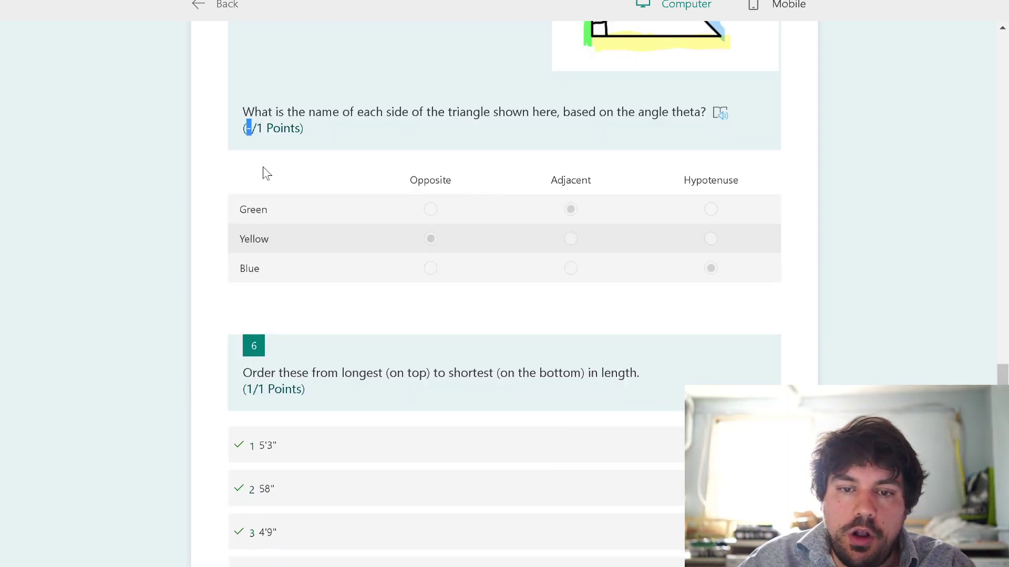
scroll(278, 266, "down", 3)
scroll(289, 372, "down", 2)
scroll(219, 400, "up", 15)
left_click(238, 20)
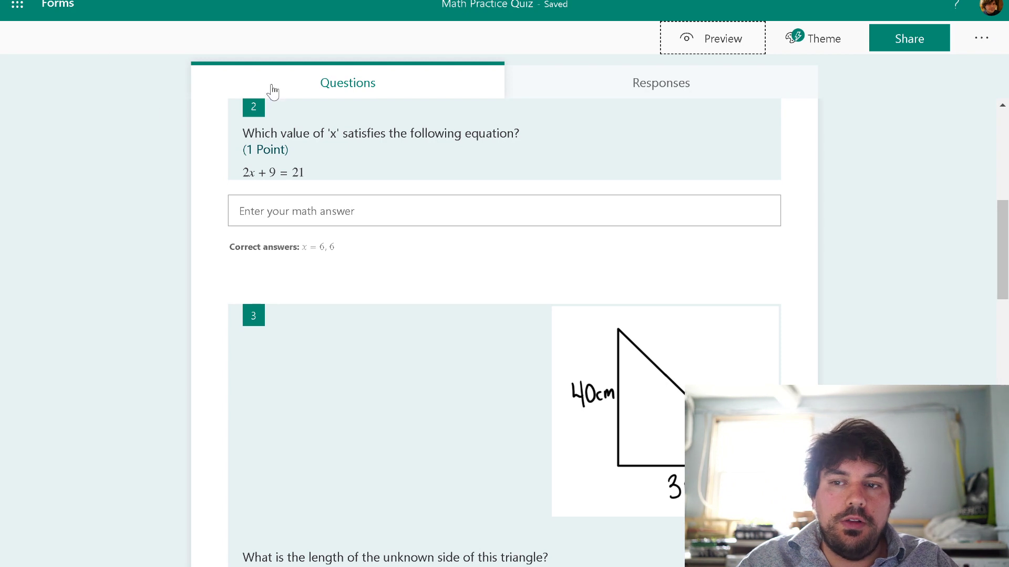
Check who can respond in the quiz's sharing options and view the quiz's response summary
left_click(920, 47)
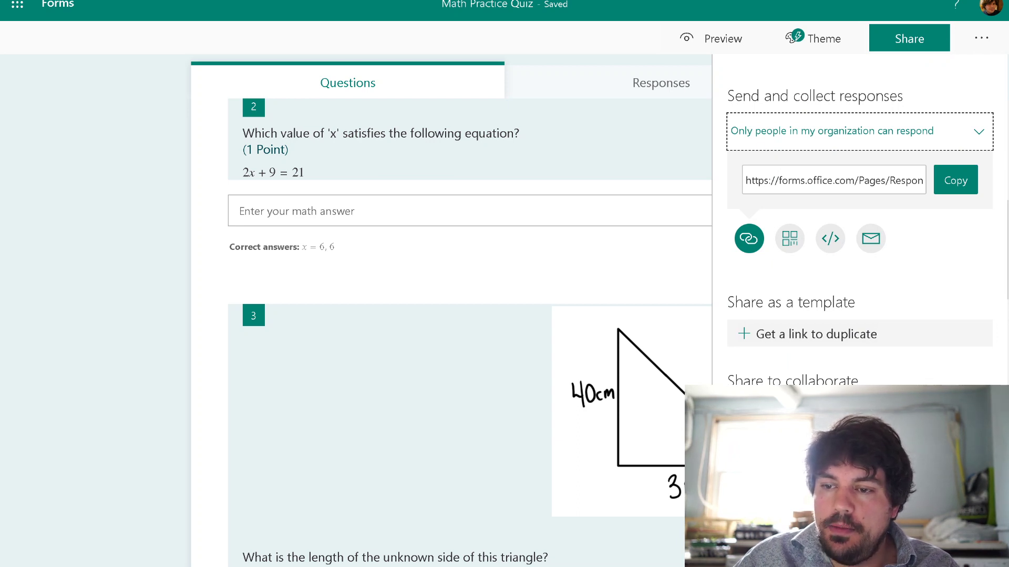
left_click(923, 135)
left_click(927, 202)
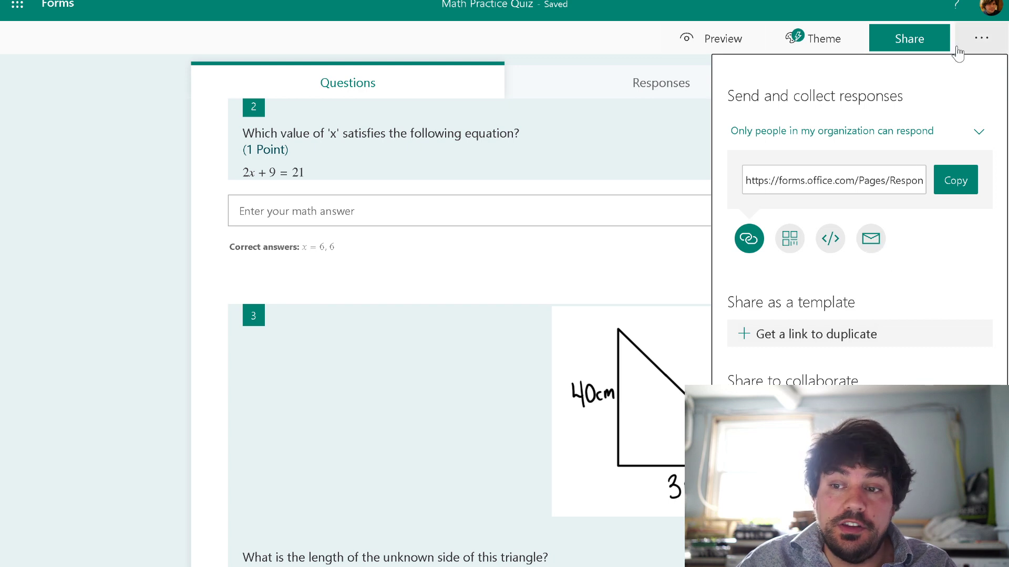
left_click(135, 174)
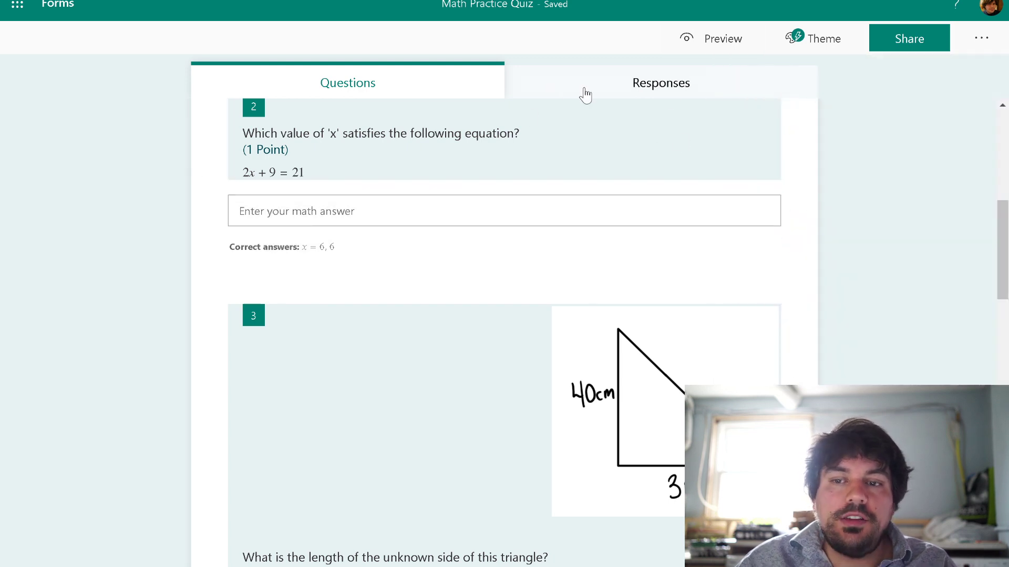
left_click(626, 97)
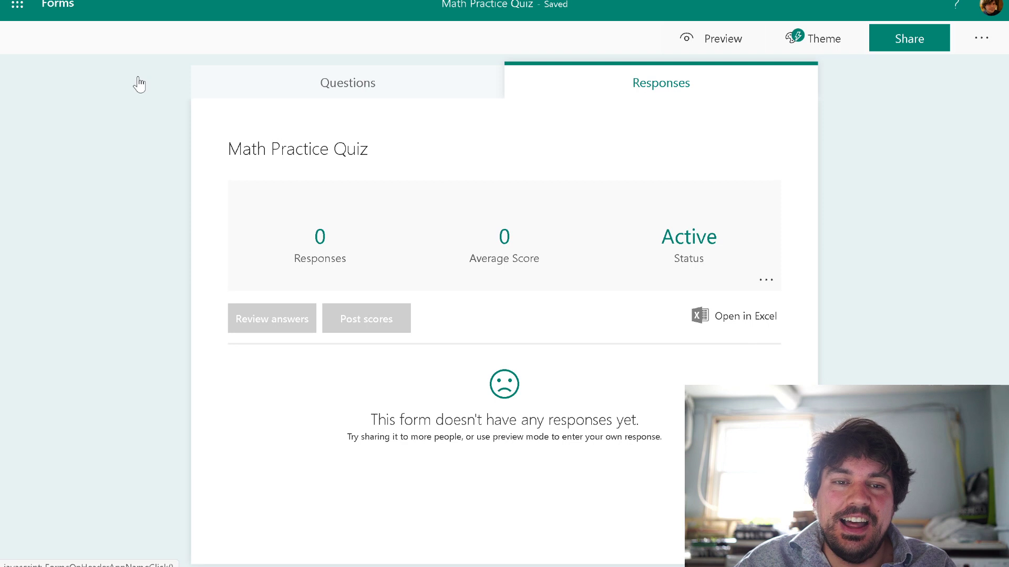
Open the group form SBI3U/3C - Unit 2 Quiz #2 with submitted responses and look through its questions
left_click(55, 7)
left_click(391, 93)
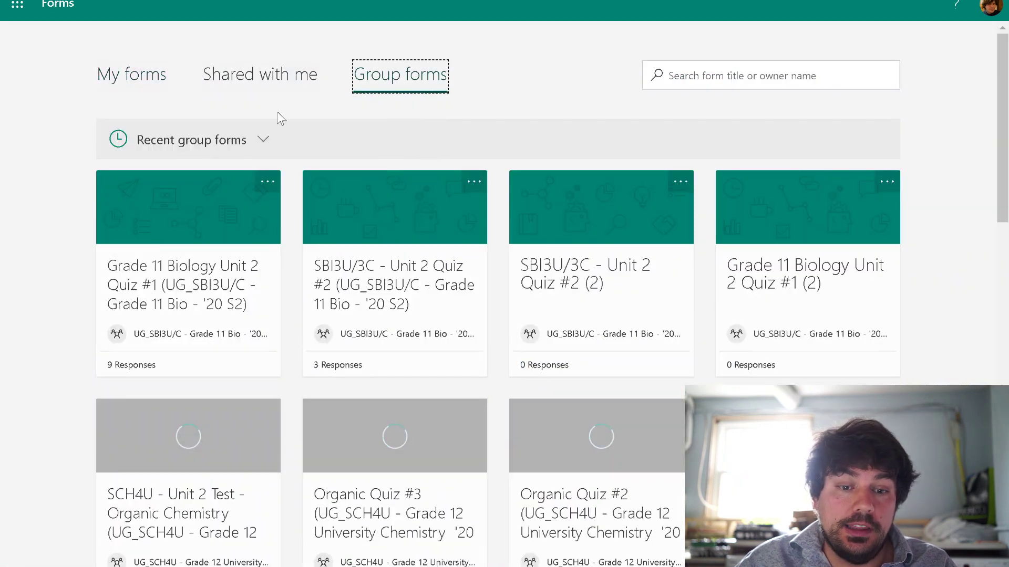
left_click(405, 266)
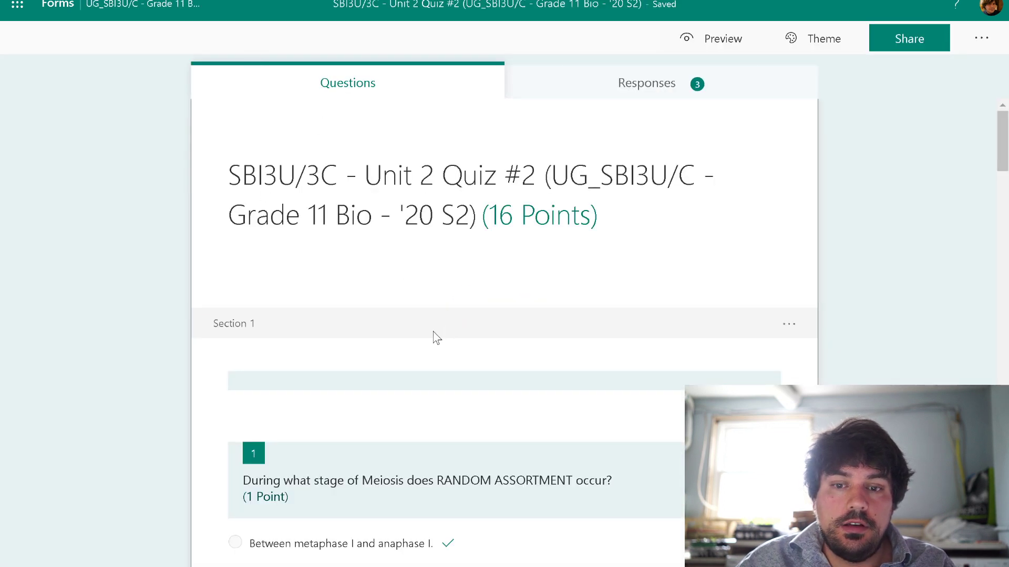
scroll(415, 331, "down", 10)
scroll(473, 325, "down", 5)
scroll(507, 322, "up", 7)
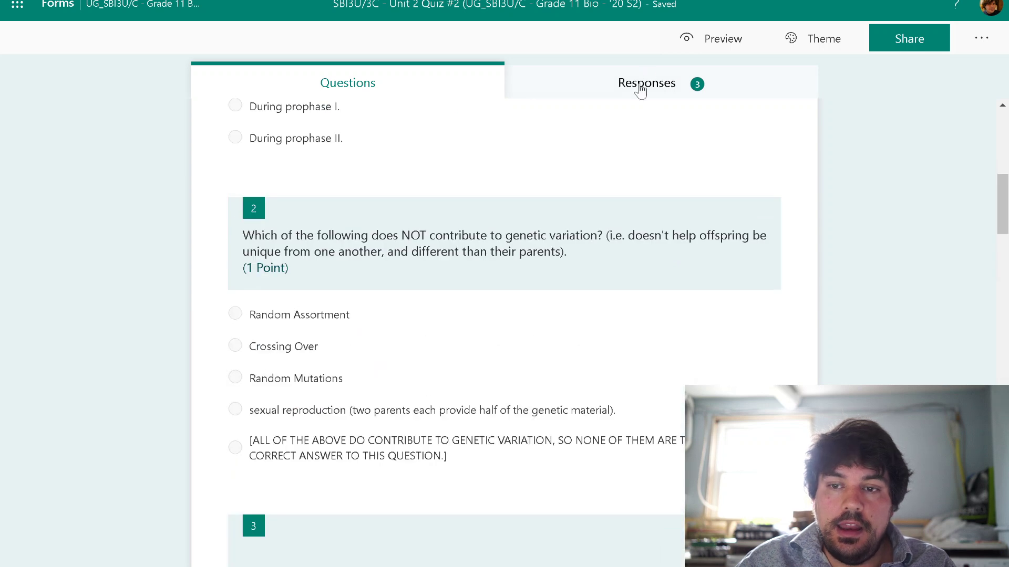
View the response summary of the biology quiz and look through the charts for its questions
left_click(640, 89)
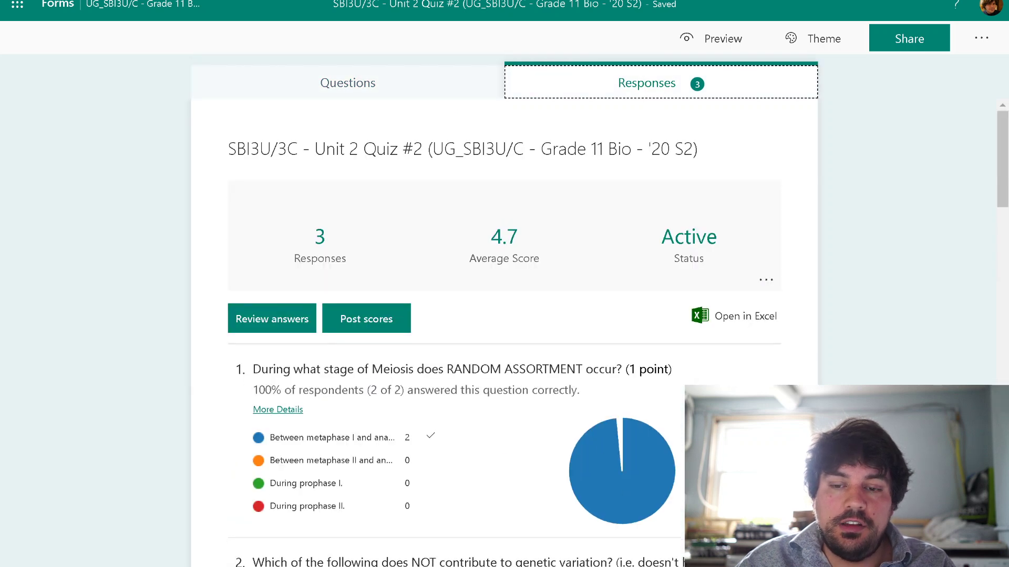
scroll(410, 206, "down", 18)
scroll(412, 274, "down", 8)
scroll(412, 273, "up", 16)
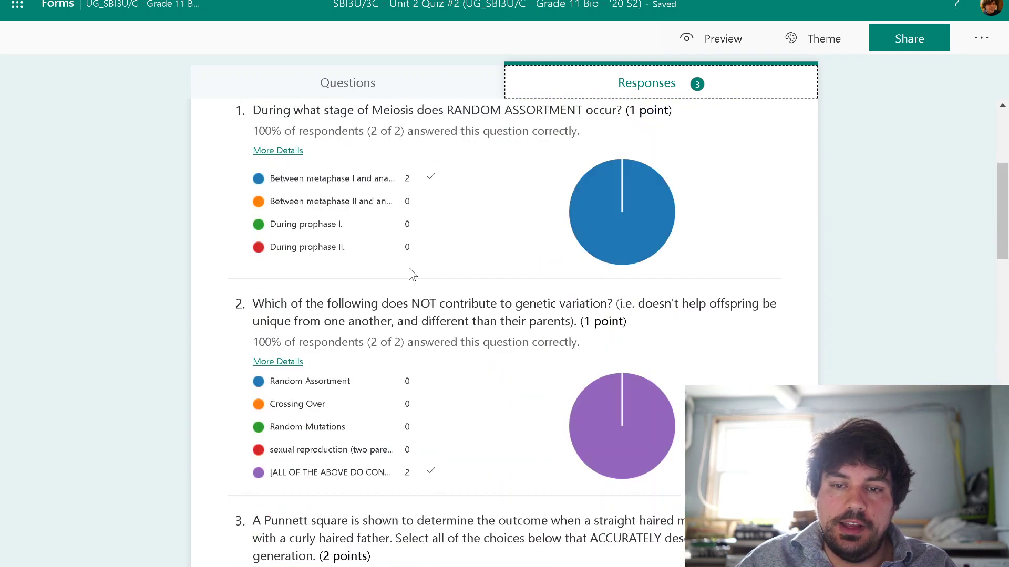
scroll(413, 273, "up", 5)
Review the submitted answers by person, examining the first respondent's answers and the respondent list
left_click(282, 319)
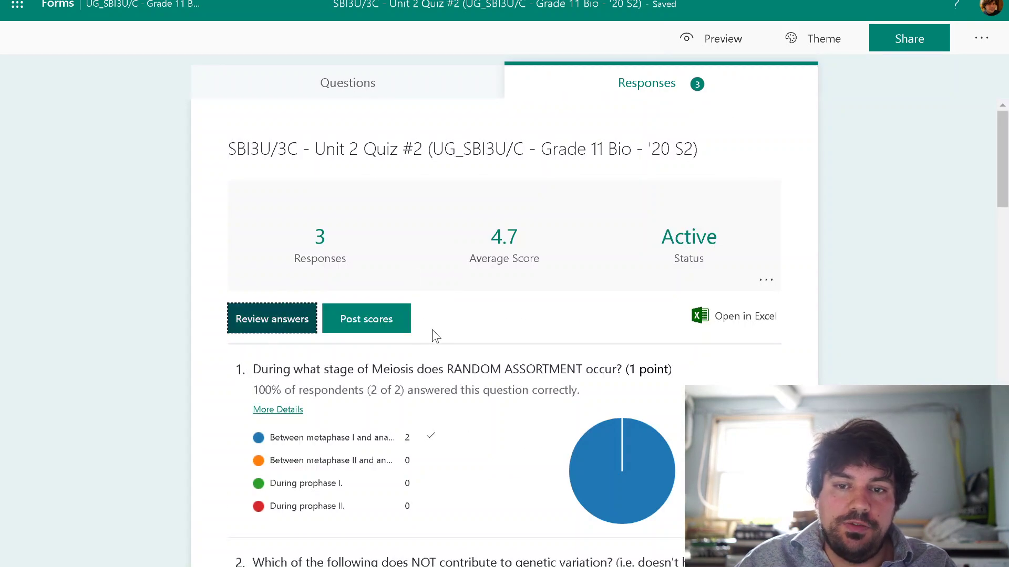
scroll(270, 153, "down", 15)
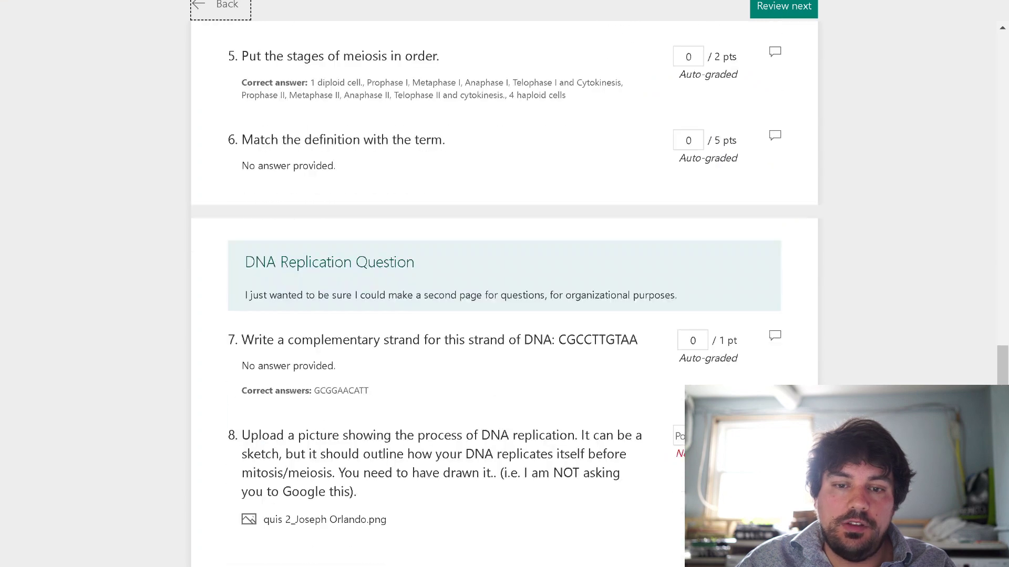
scroll(504, 284, "up", 15)
scroll(399, 272, "down", 10)
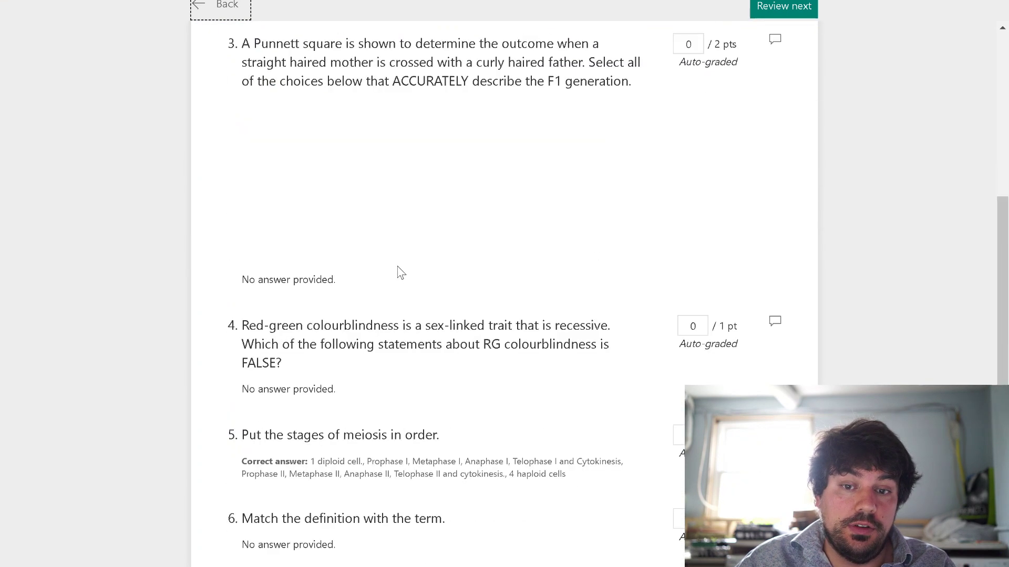
scroll(452, 289, "up", 10)
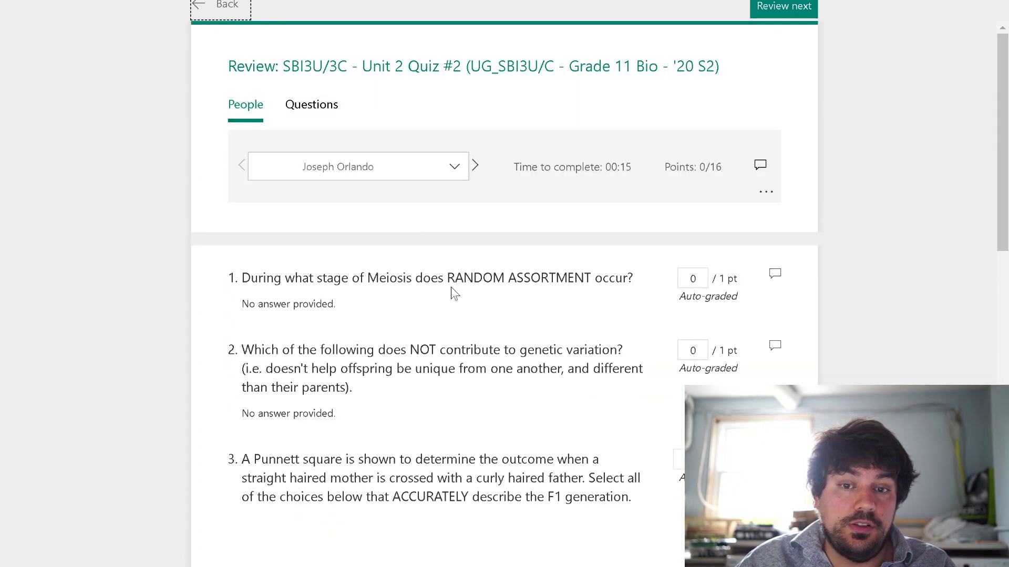
left_click(455, 167)
left_click(394, 124)
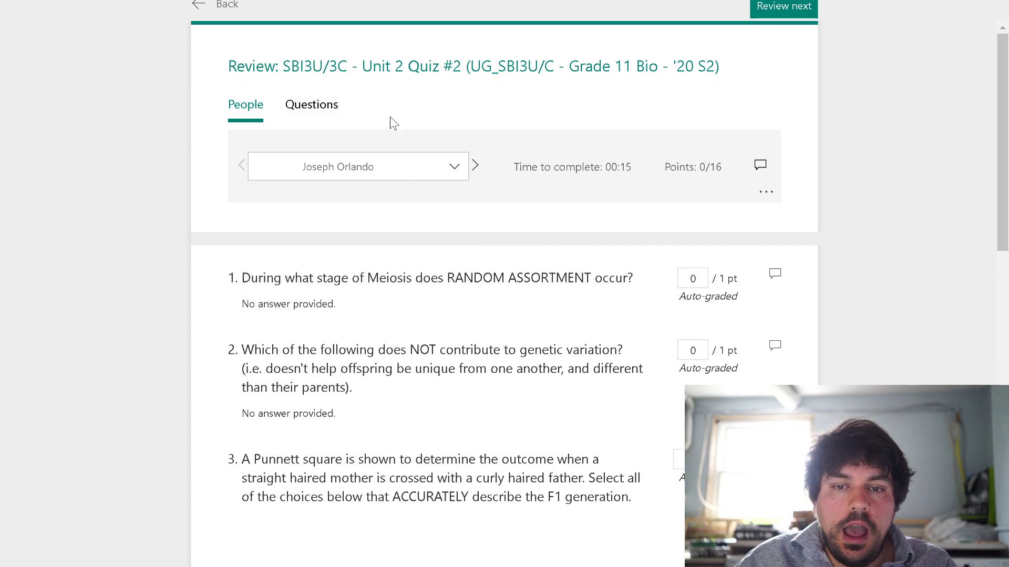
Review the submitted answers by question, going through questions 1 to 5
left_click(309, 108)
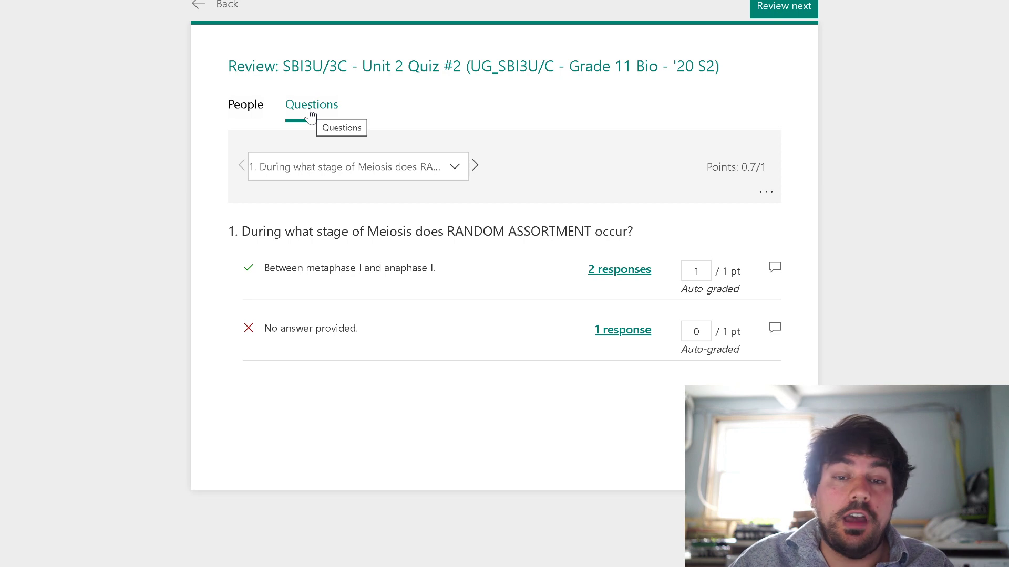
left_click_drag(284, 232, 463, 233)
left_click(386, 285)
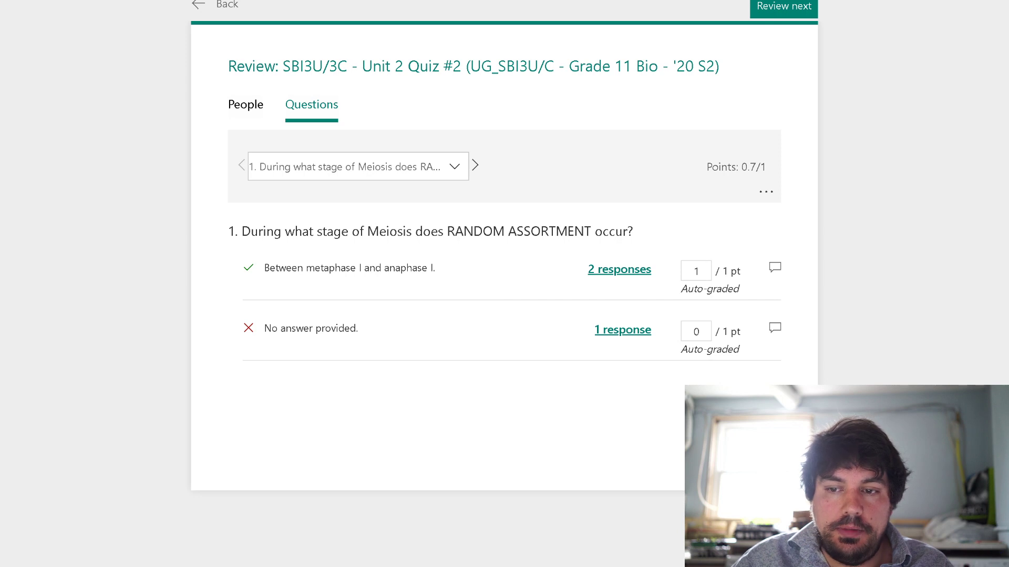
left_click(475, 165)
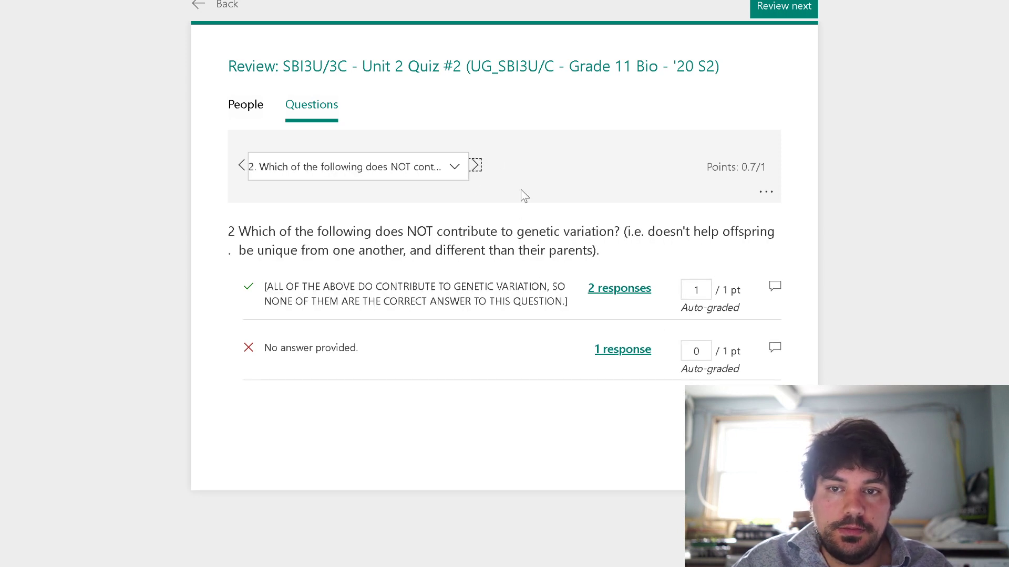
left_click(480, 168)
scroll(480, 167, "down", 6)
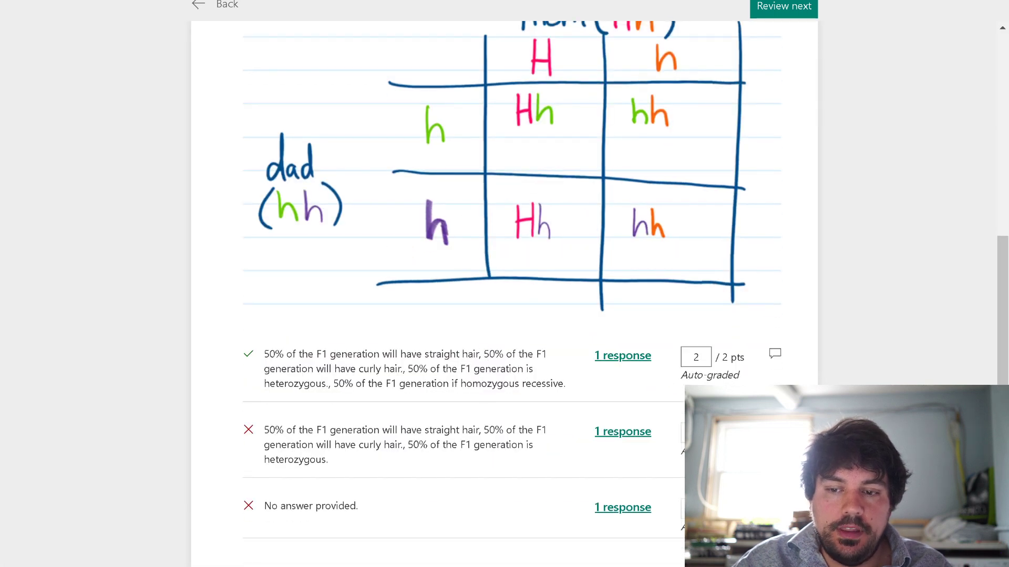
scroll(574, 115, "up", 6)
left_click(476, 163)
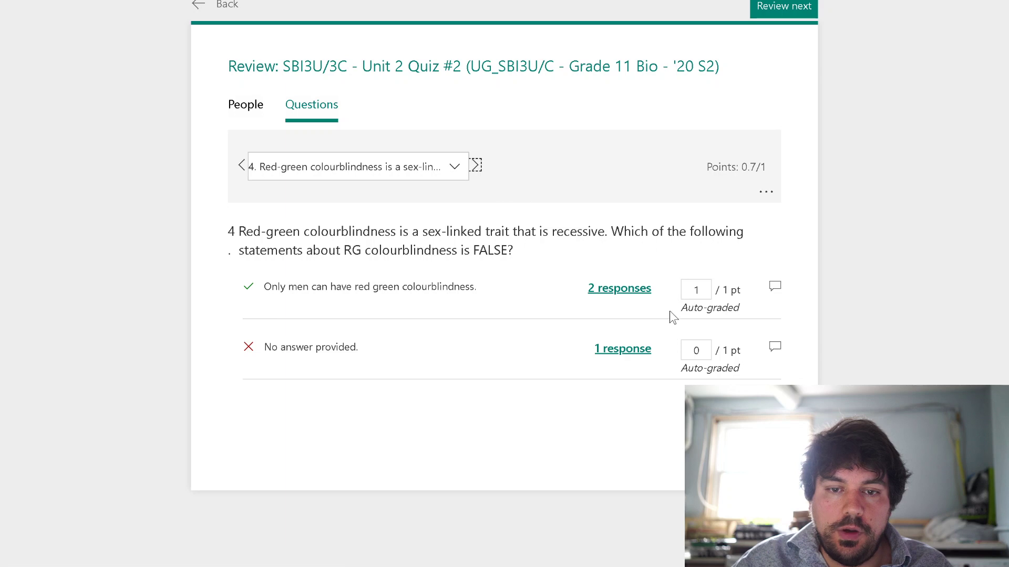
left_click(475, 166)
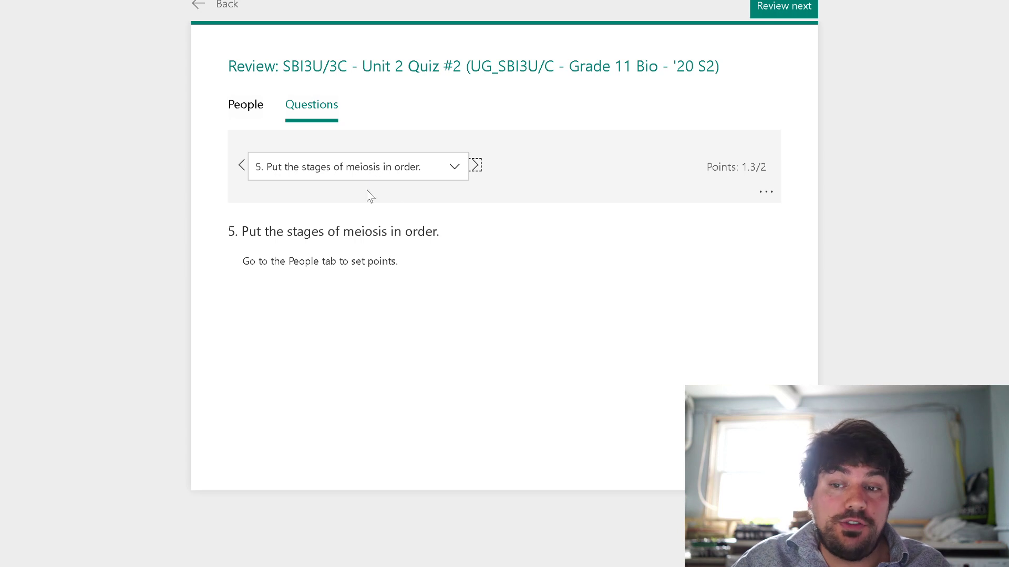
left_click(475, 166)
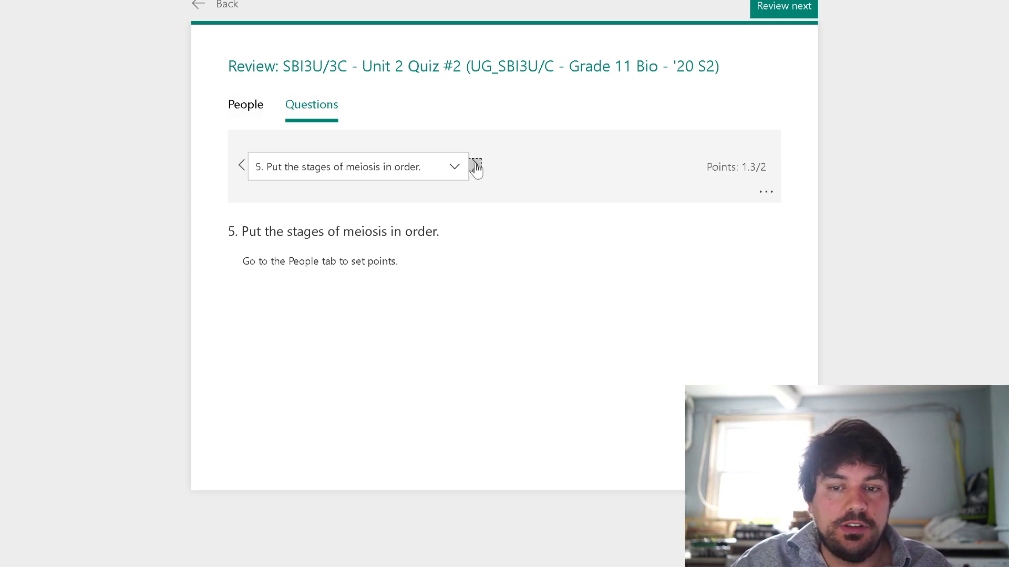
Return to the review by person and look over the first respondent's answers and the respondent list
left_click(245, 104)
scroll(526, 310, "down", 10)
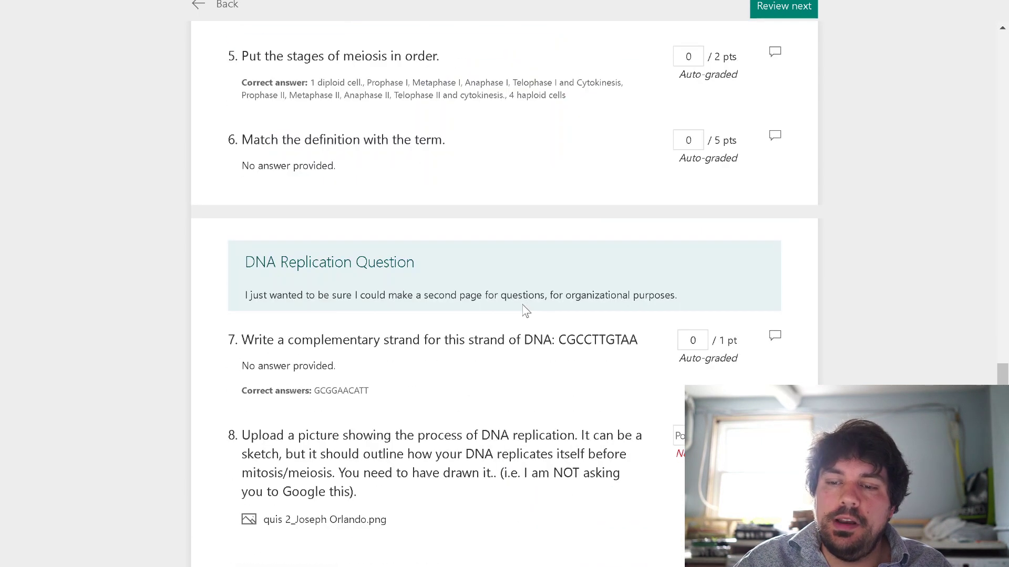
scroll(525, 310, "up", 10)
left_click(443, 171)
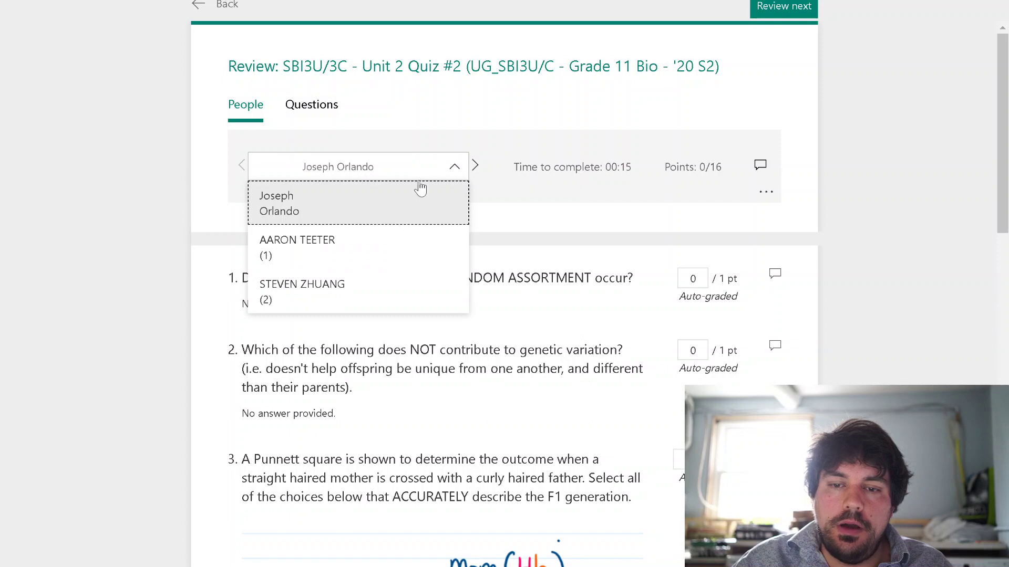
Show all responses to question 8, the DNA replication picture upload, in the review by question
left_click(297, 108)
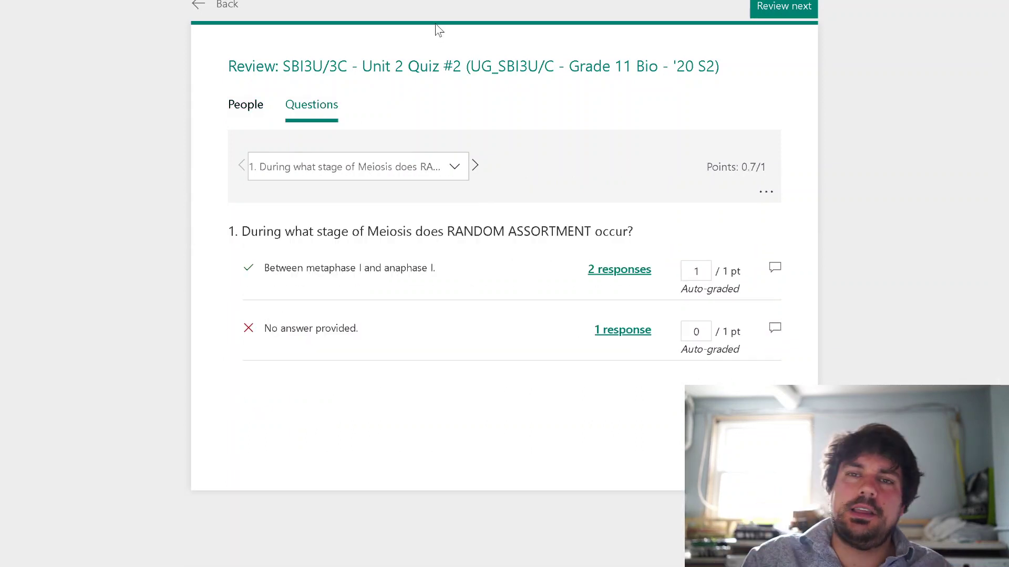
left_click(451, 173)
scroll(411, 262, "down", 5)
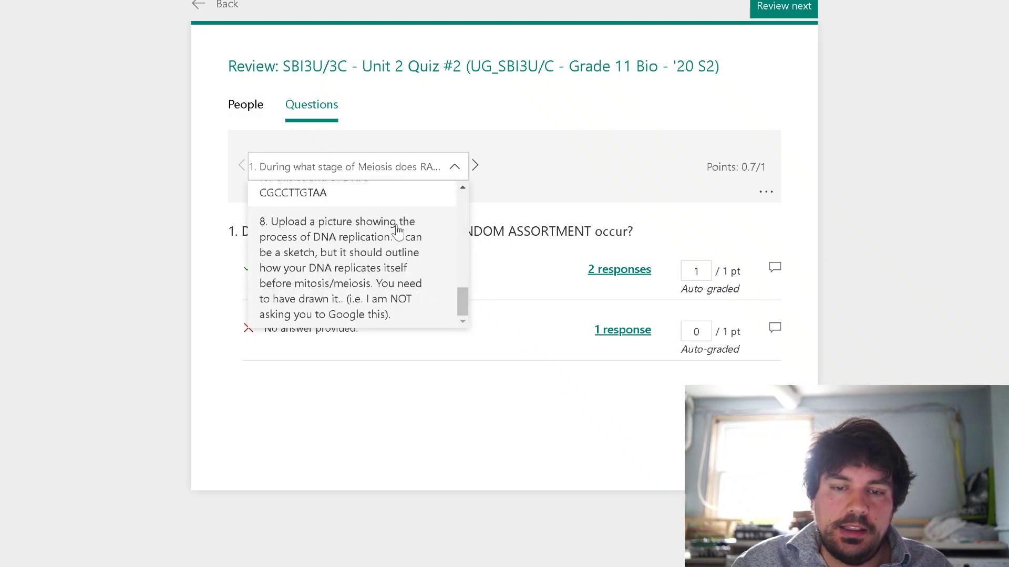
left_click(395, 234)
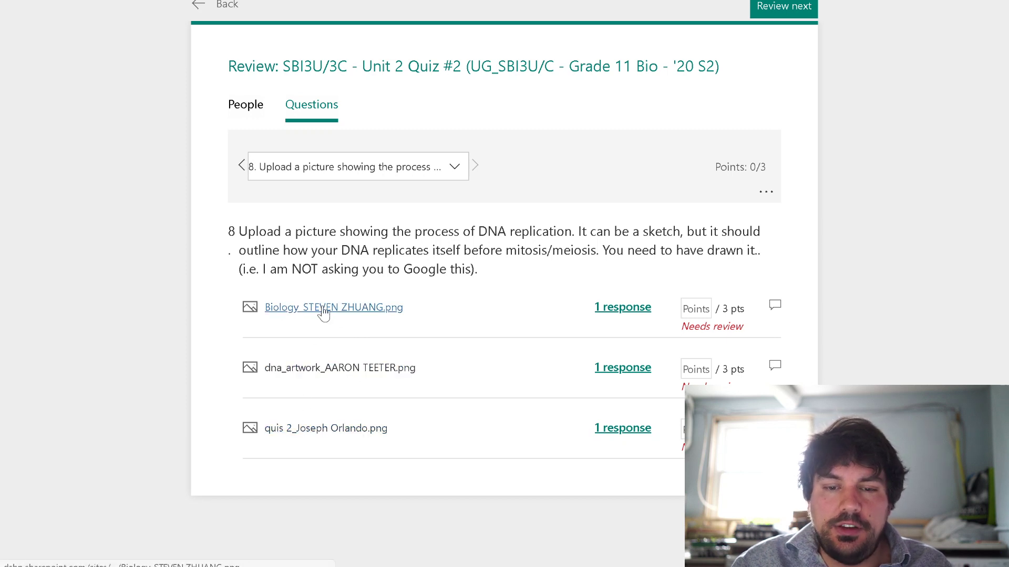
Open the uploaded quis 2 image among the question 8 responses and inspect it
left_click(305, 428)
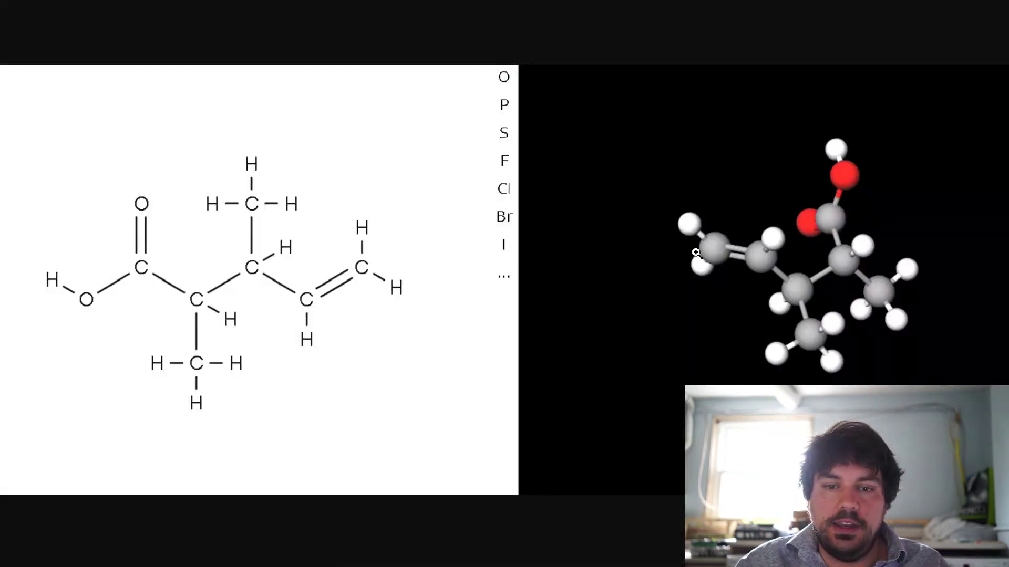
left_click(571, 413)
left_click(695, 429)
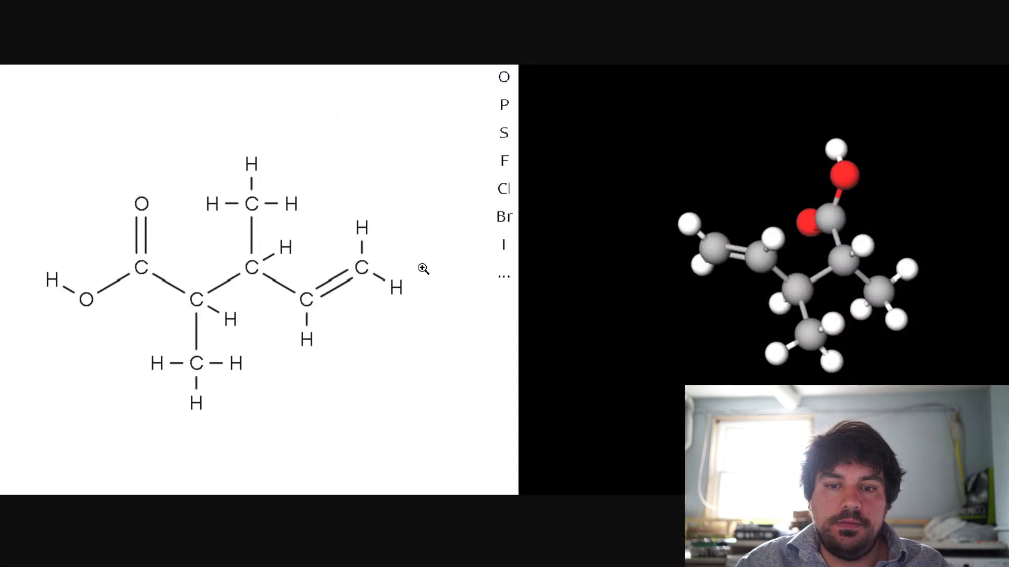